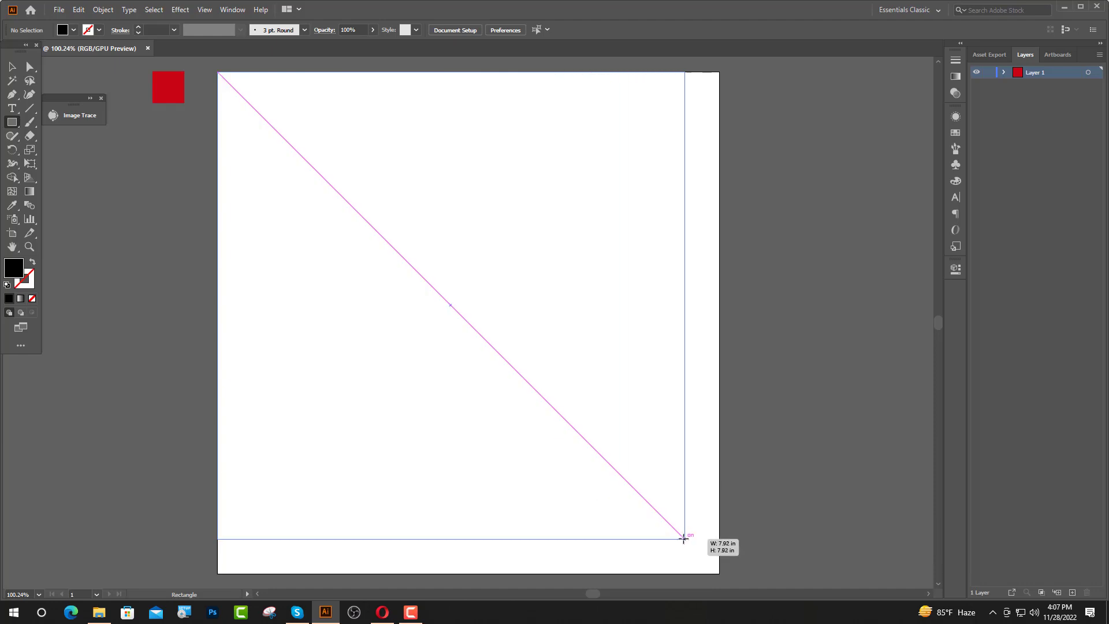
# Show the rulers and place vertical guides at about 1.4 in and 7.1 in on the artboard.
pyautogui.click(11, 67)
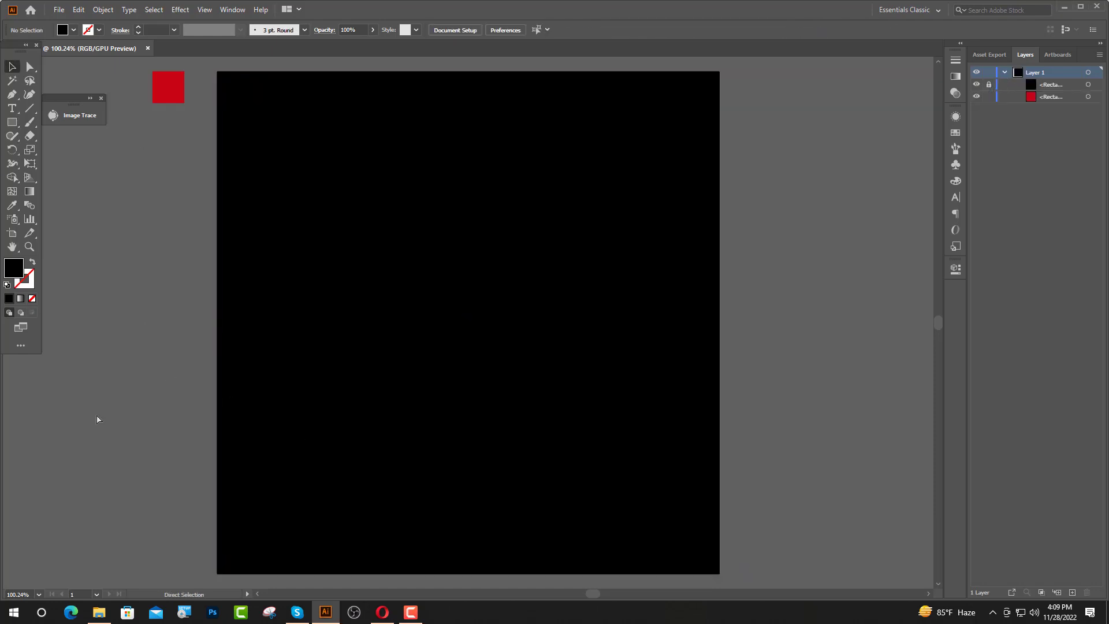
pyautogui.hotkey('ctrl', 'r')
pyautogui.moveTo(218, 471); pyautogui.dragTo(636, 507)
pyautogui.click(112, 191)
# Start a point text line at the left guide in the artboard's upper part, set in Oswald Medium at 20 pt.
pyautogui.click(12, 109)
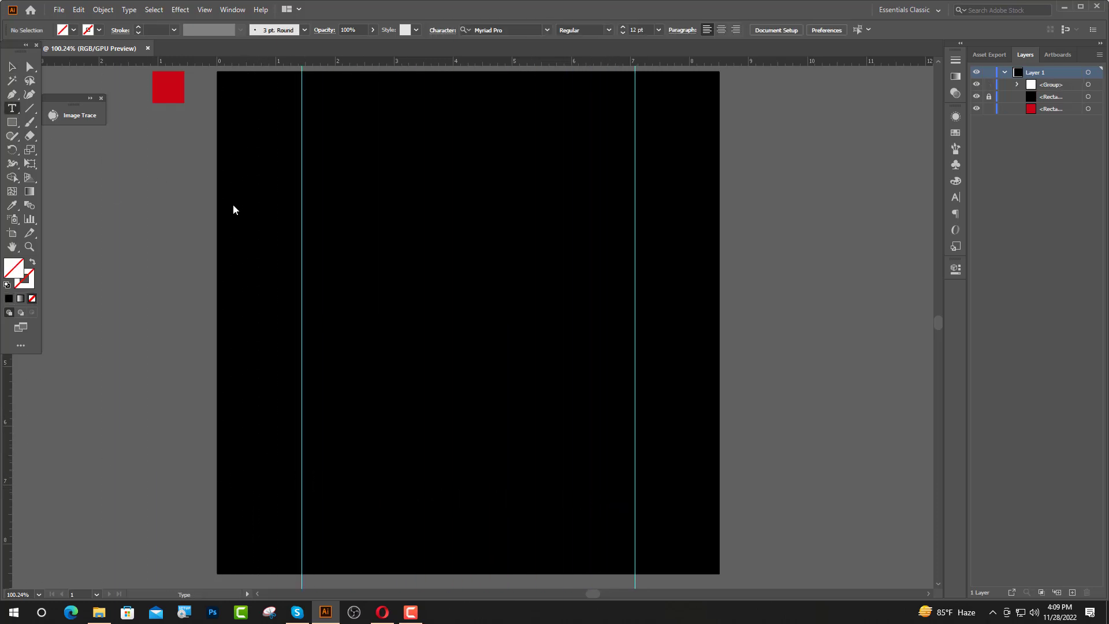
pyautogui.click(310, 196)
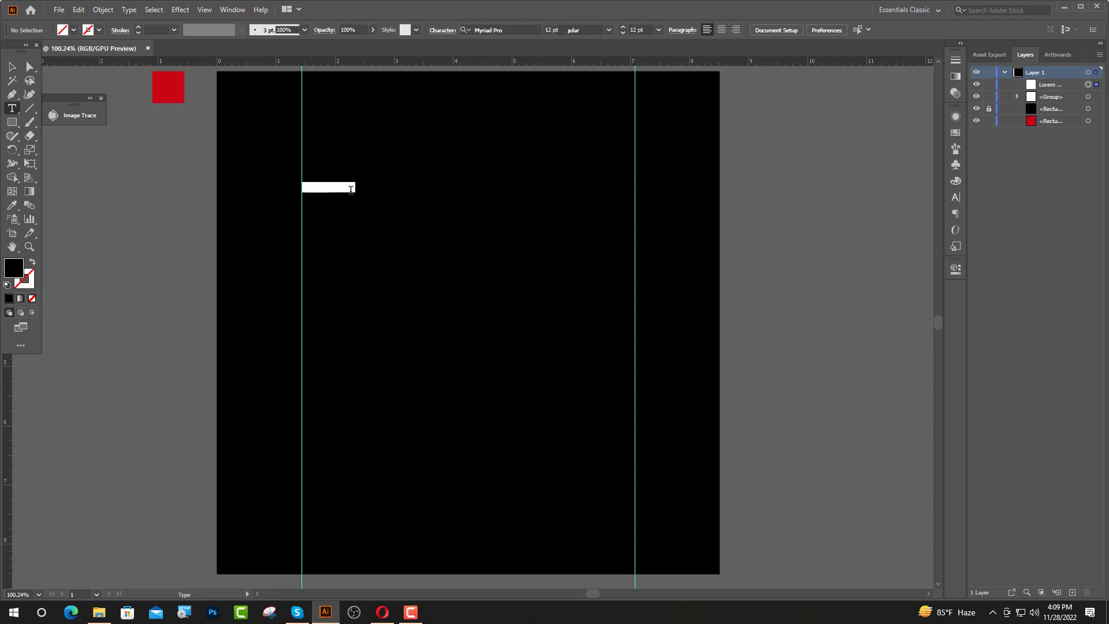
pyautogui.click(440, 30)
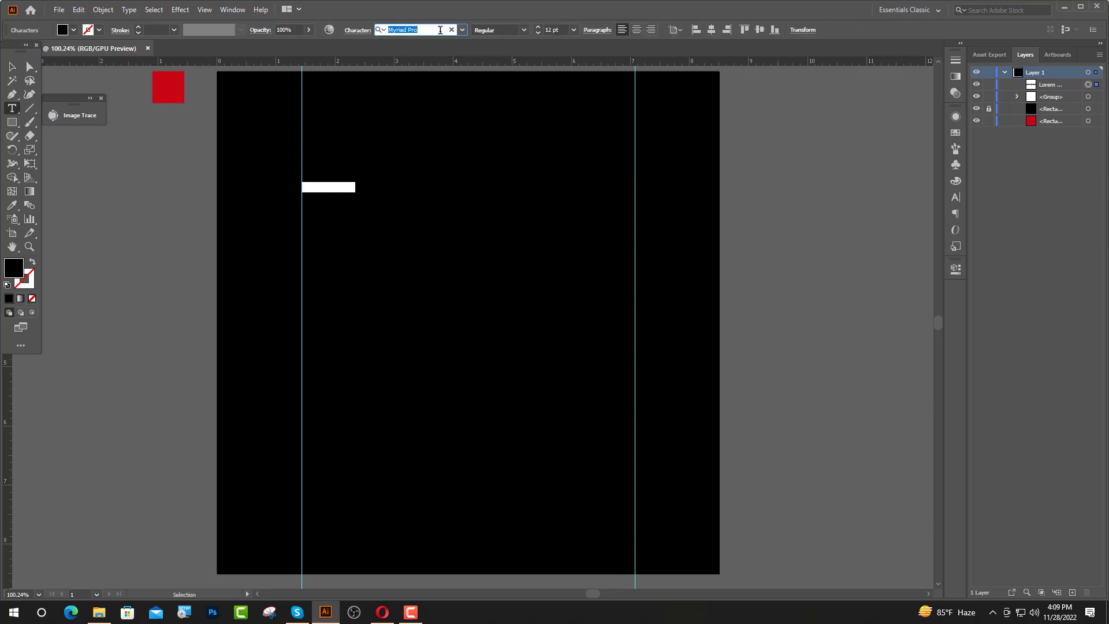
pyautogui.write('os')
pyautogui.click(433, 135)
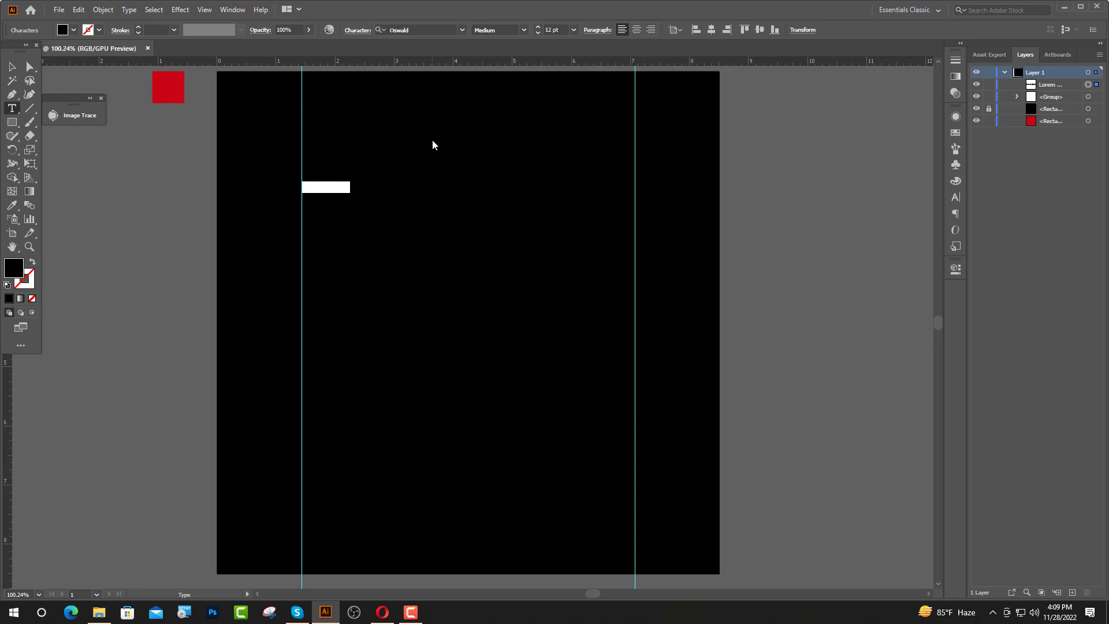
pyautogui.click(548, 30)
pyautogui.write('20')
pyautogui.press('Return')
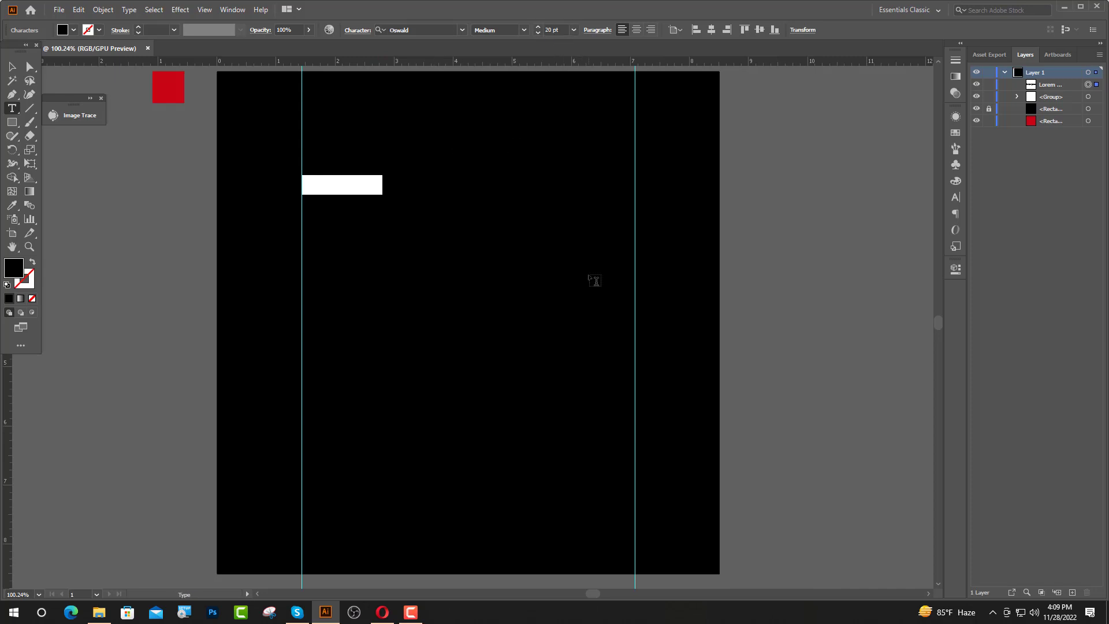
# Enter "exclusive streetwear" as the text and give it a white fill.
pyautogui.write('e')
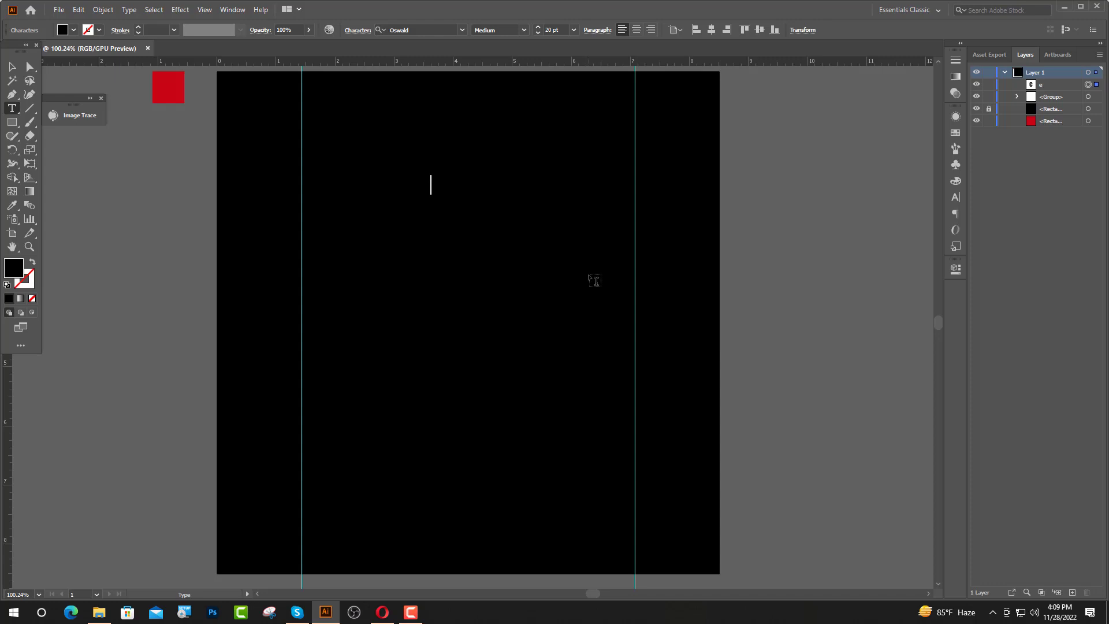
pyautogui.press('Escape')
pyautogui.click(74, 30)
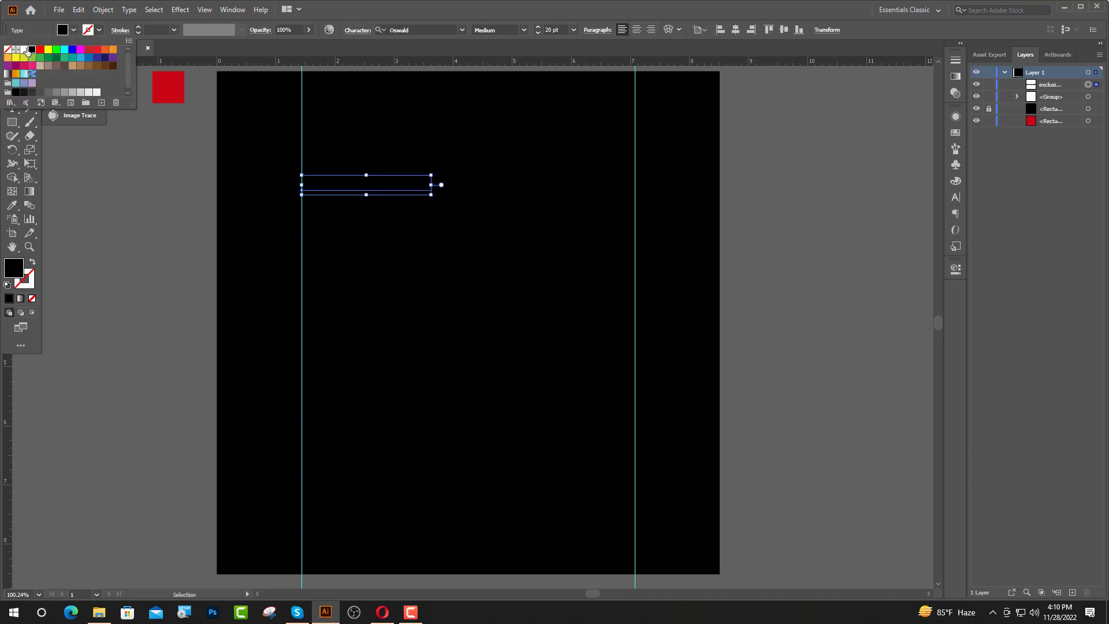
pyautogui.click(24, 50)
# Set the exclusive streetwear text in all caps with a tracking of 580.
pyautogui.click(956, 197)
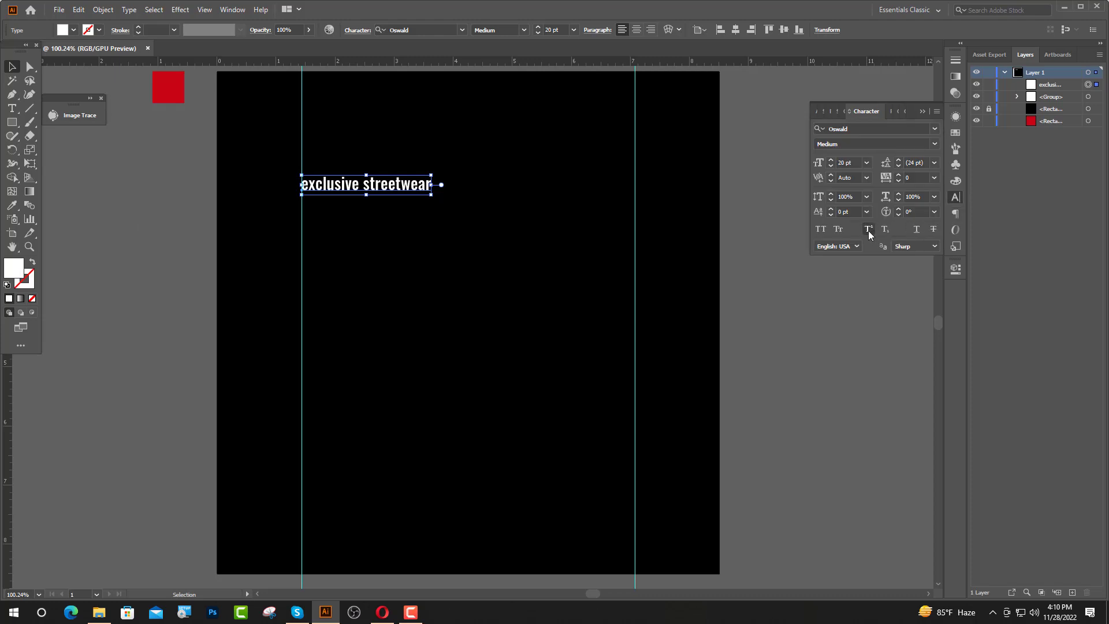
pyautogui.click(820, 229)
pyautogui.click(923, 112)
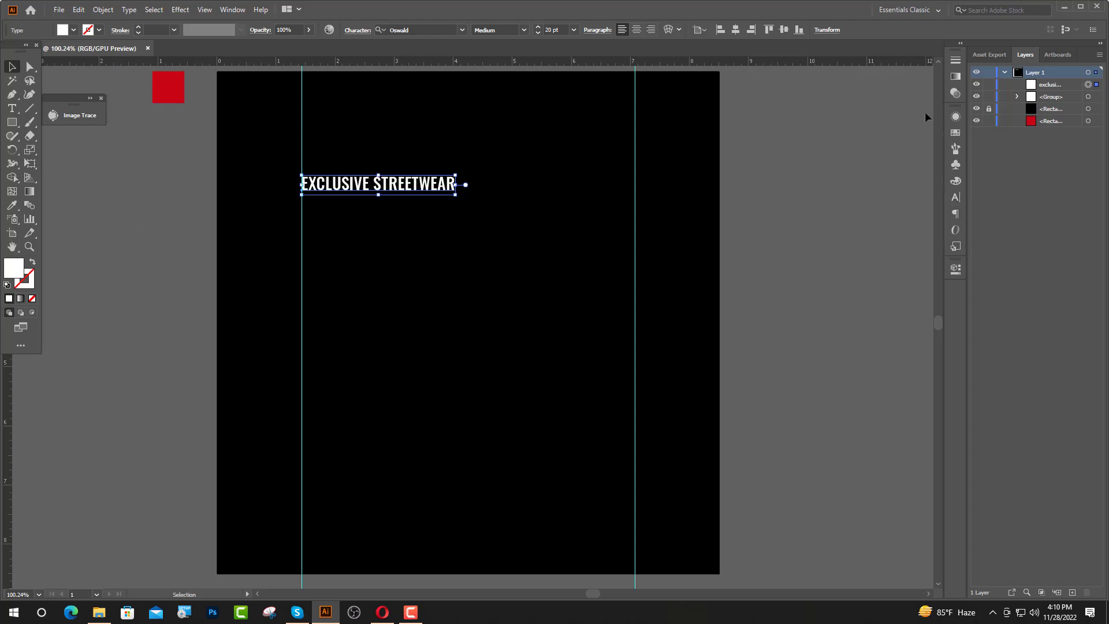
pyautogui.click(958, 199)
pyautogui.click(905, 178)
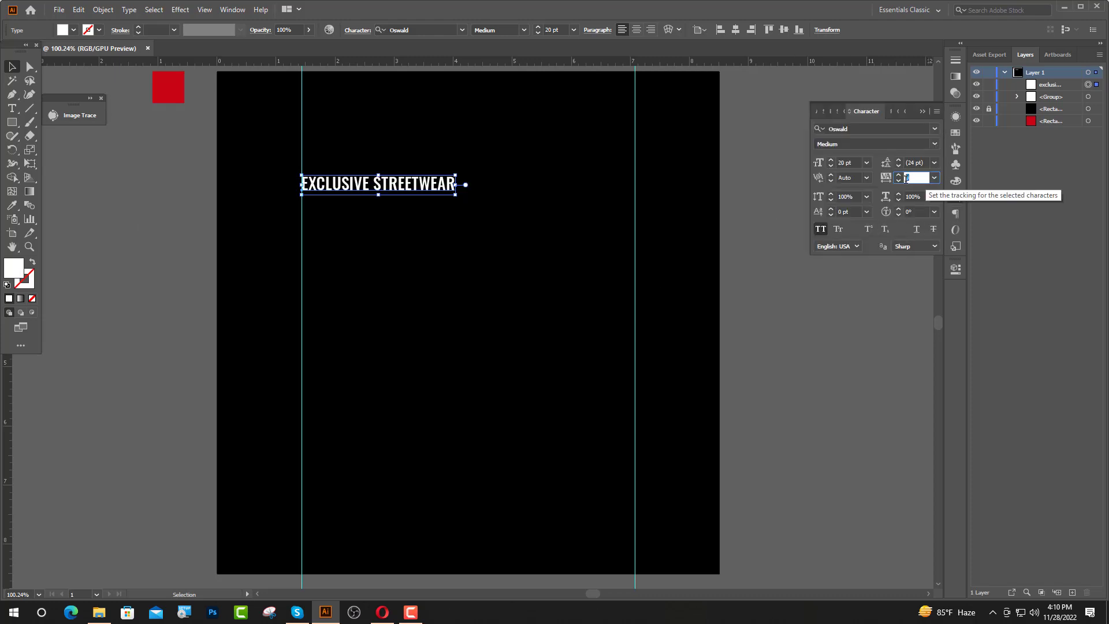
pyautogui.write('580')
pyautogui.press('Return')
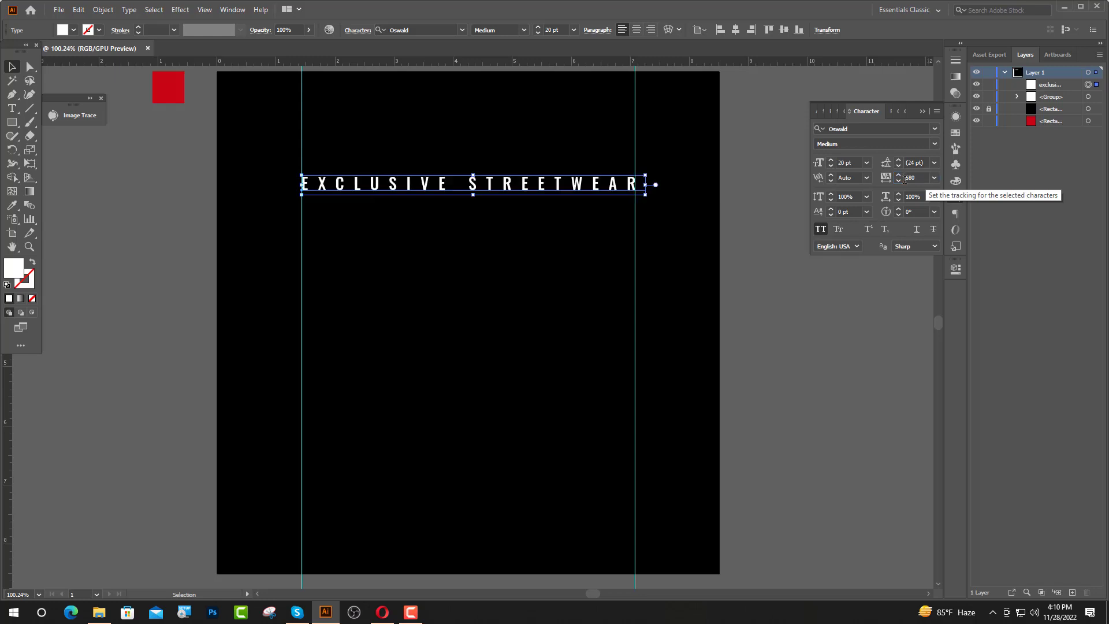
pyautogui.click(922, 112)
# Convert the EXCLUSIVE STREETWEAR text to outlines.
pyautogui.scroll(7, 632, 190)
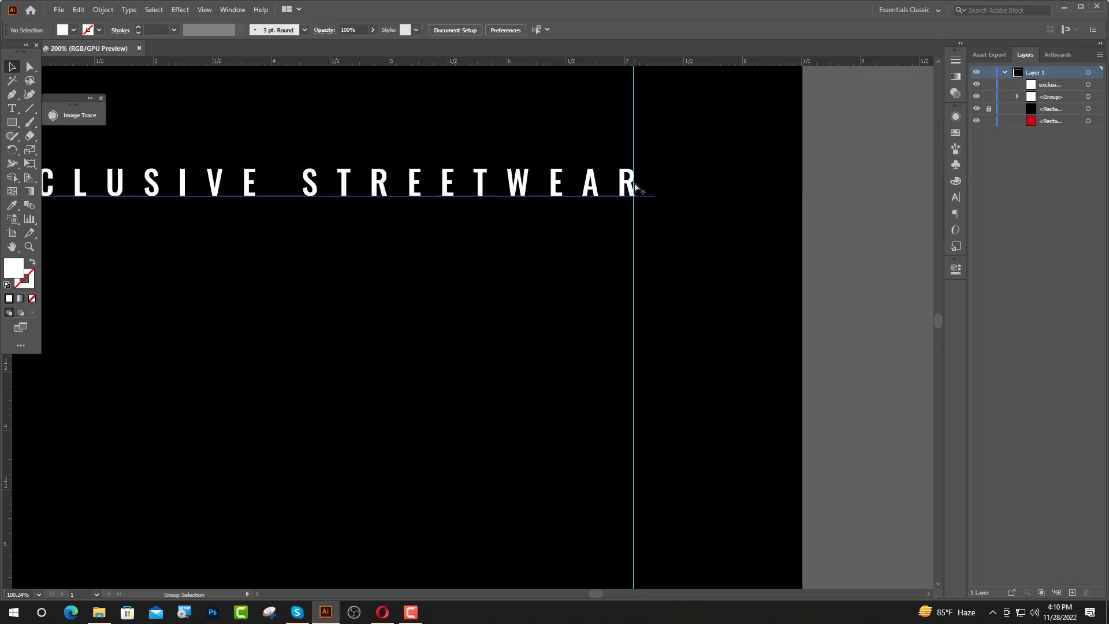
pyautogui.rightClick(619, 247)
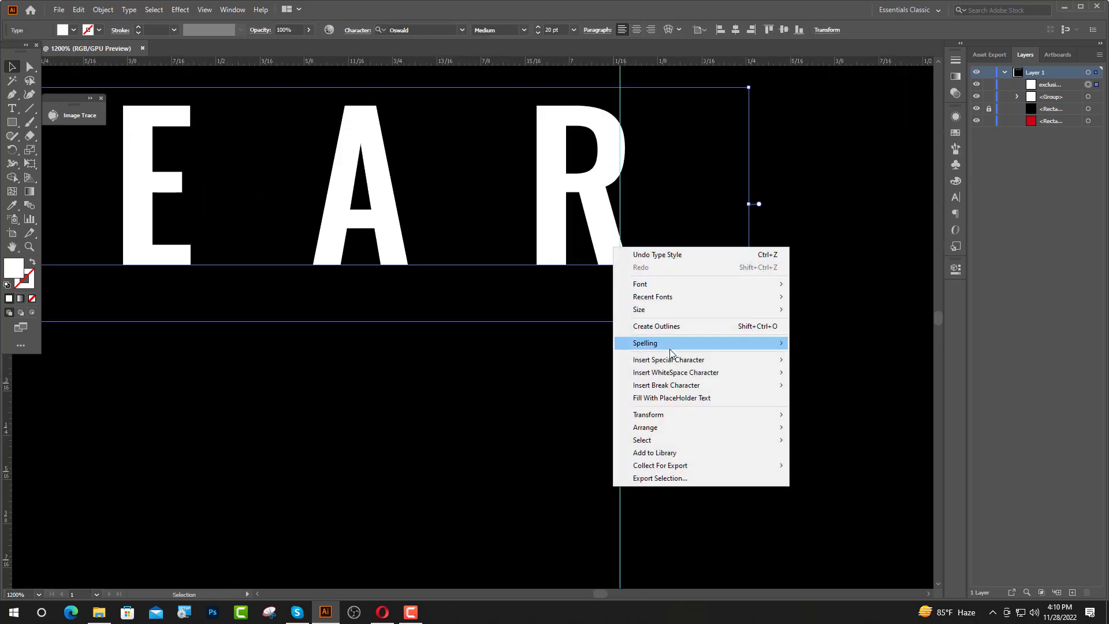
pyautogui.click(674, 329)
pyautogui.scroll(-8, 798, 352)
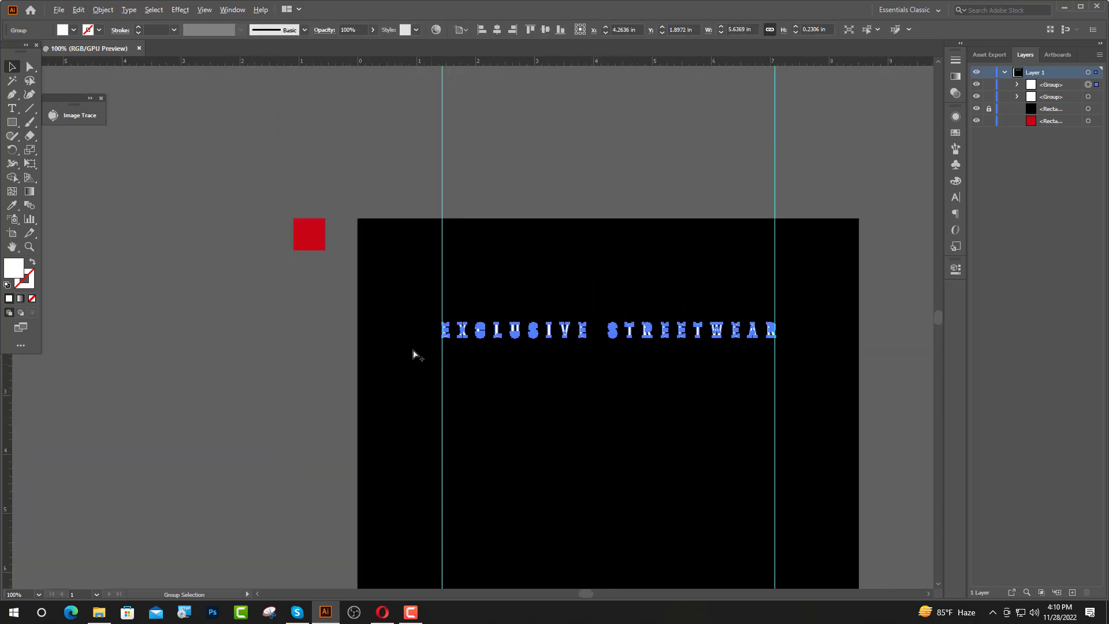
# Nudge the outlined EXCLUSIVE STREETWEAR left so its first letter aligns with the left guide.
pyautogui.scroll(5, 413, 354)
pyautogui.scroll(1, 593, 408)
pyautogui.moveTo(538, 412); pyautogui.dragTo(527, 413)
pyautogui.click(300, 412)
pyautogui.scroll(-5, 298, 412)
pyautogui.scroll(-2, 442, 414)
pyautogui.scroll(1, 235, 346)
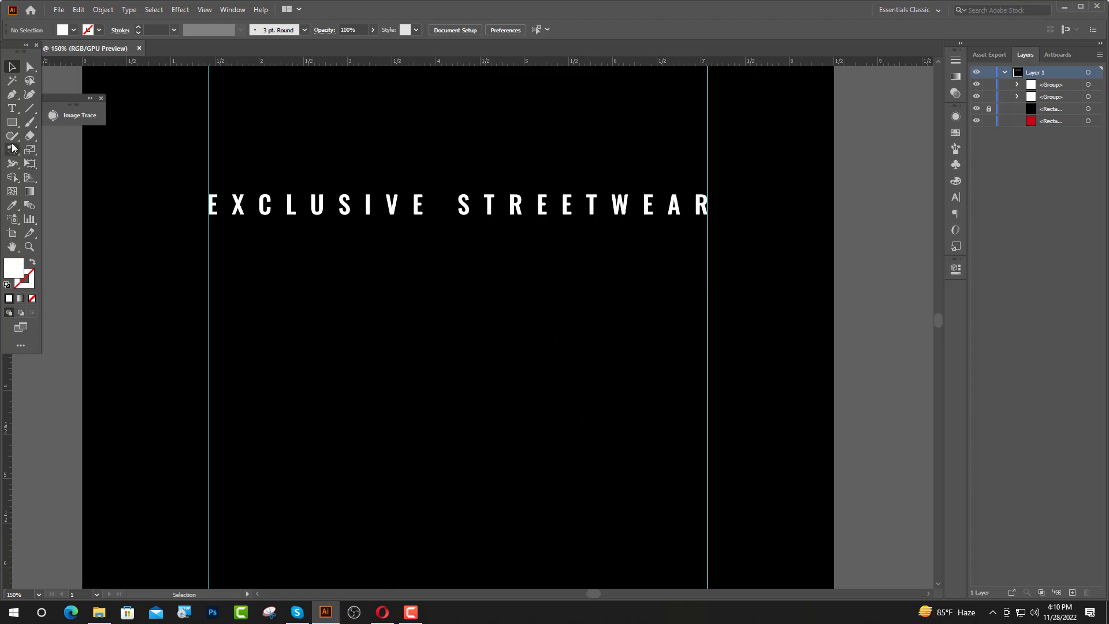
# Start a second text line at the left guide below EXCLUSIVE STREETWEAR with its tracking set to 0.
pyautogui.press('t')
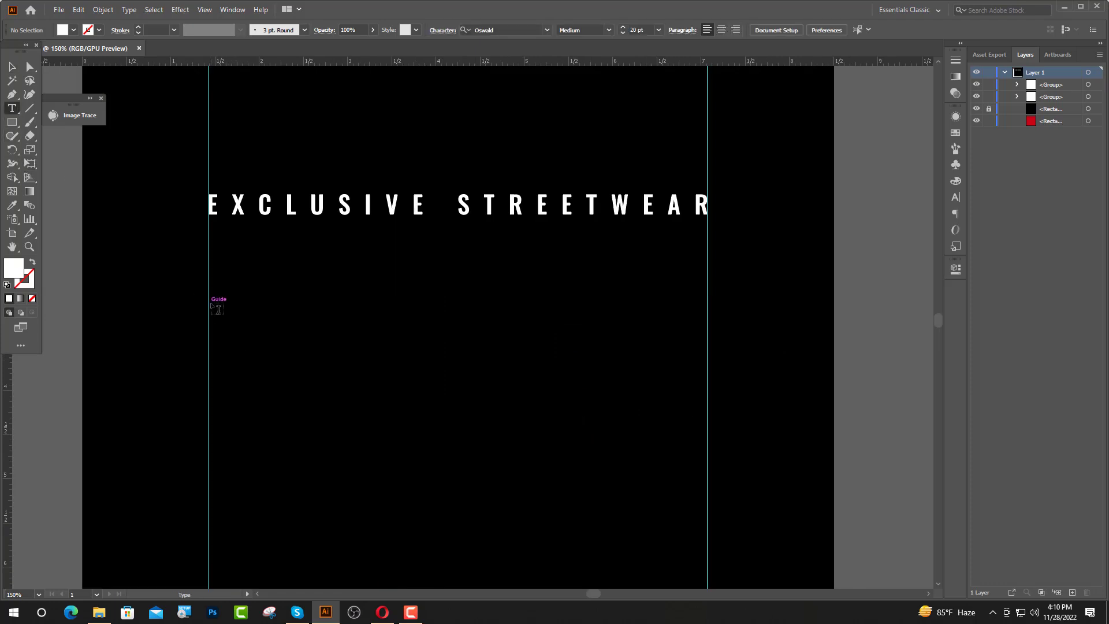
pyautogui.click(215, 300)
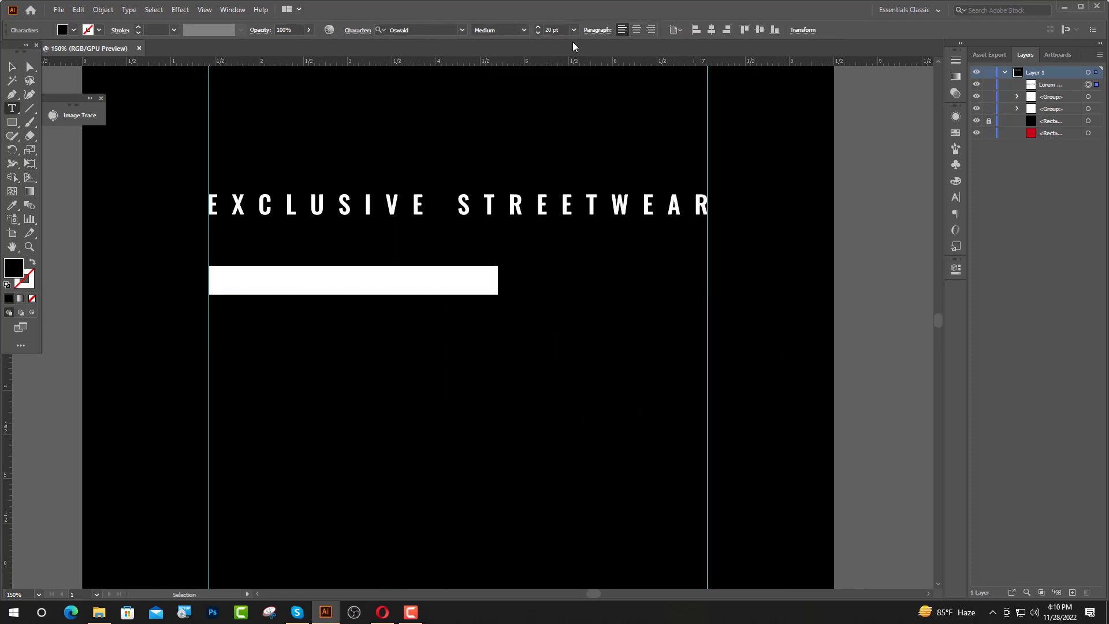
pyautogui.click(956, 196)
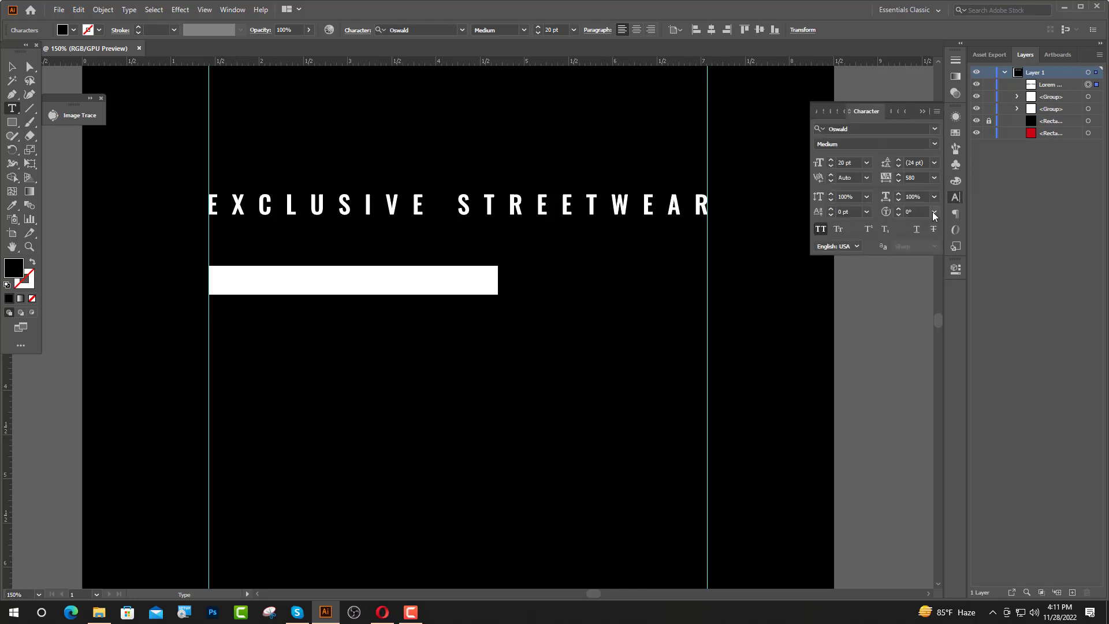
pyautogui.click(934, 177)
pyautogui.click(945, 271)
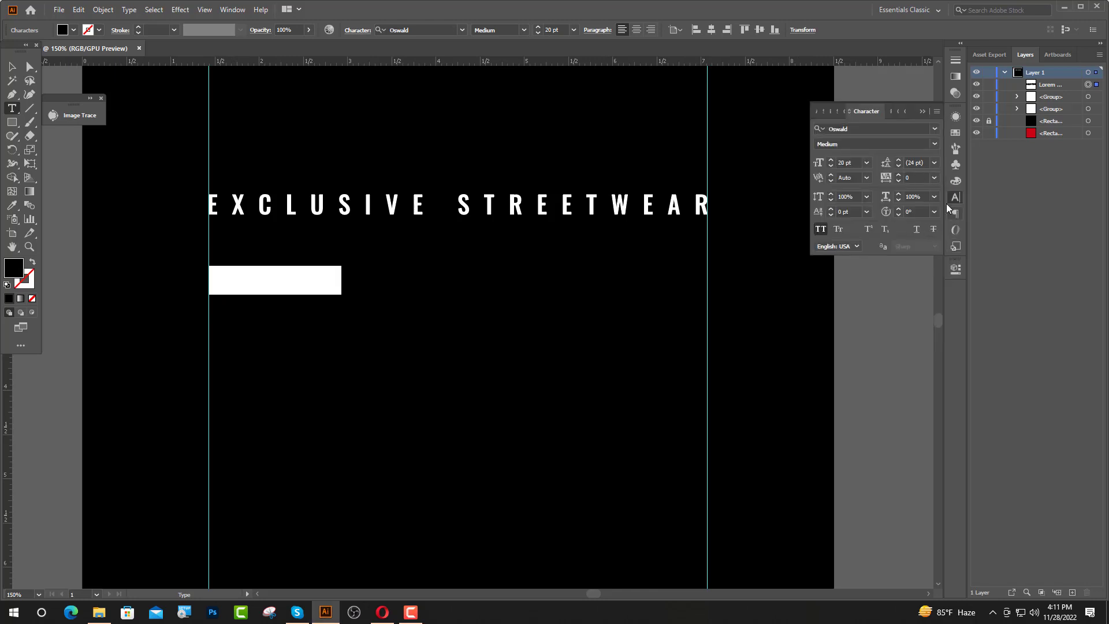
pyautogui.click(922, 112)
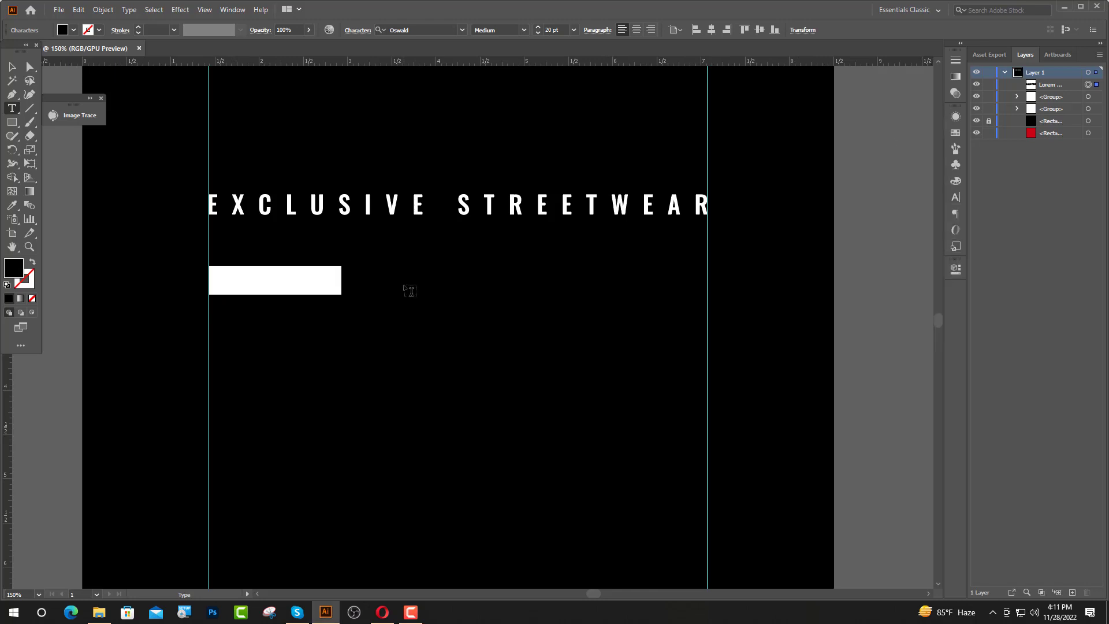
# Enter "AUTHENTIC" and scale the text up to about 94.8 pt so it spans the two guides.
pyautogui.write('A')
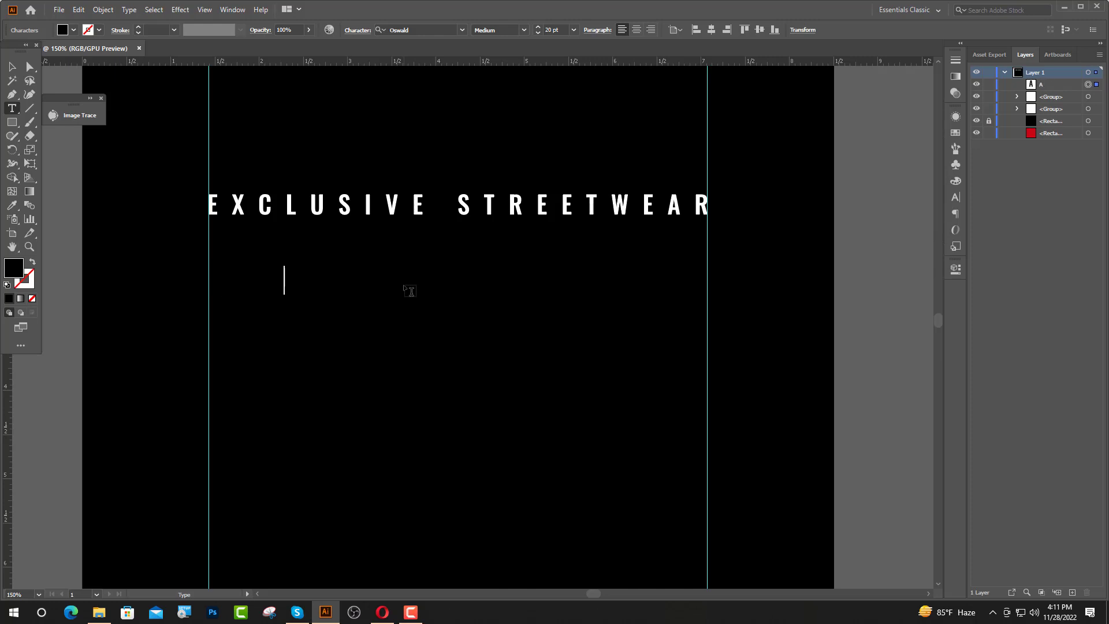
pyautogui.press('Escape')
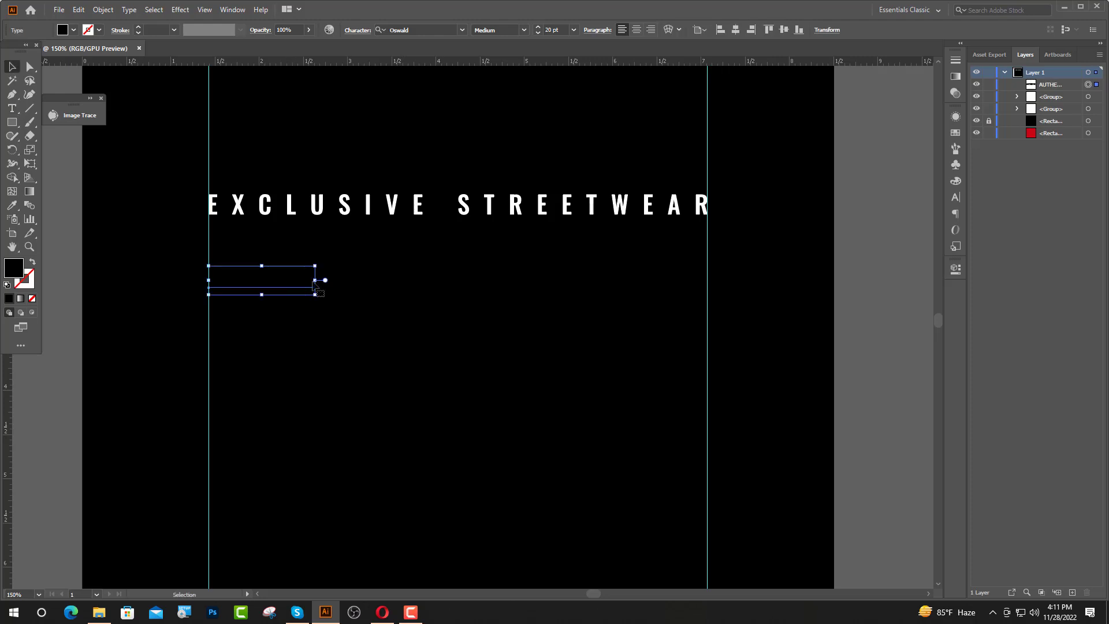
pyautogui.moveTo(317, 279); pyautogui.dragTo(703, 344)
pyautogui.hotkey('ctrl', '=')
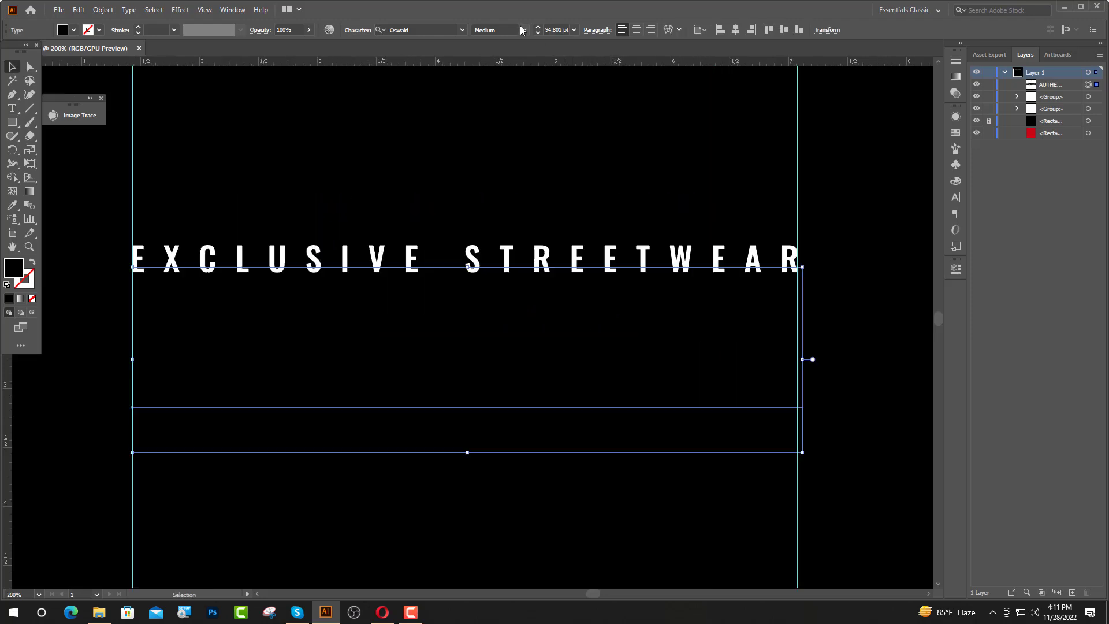
# Change the AUTHENTIC text to the Bold style with a white fill.
pyautogui.click(524, 30)
pyautogui.click(493, 106)
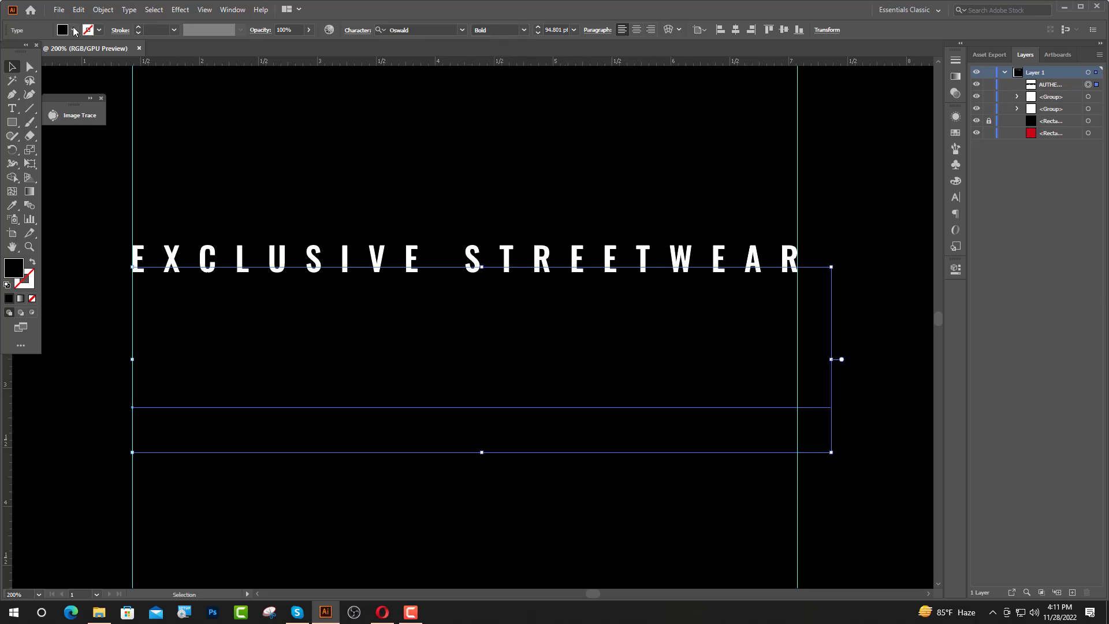
pyautogui.click(74, 30)
pyautogui.click(24, 50)
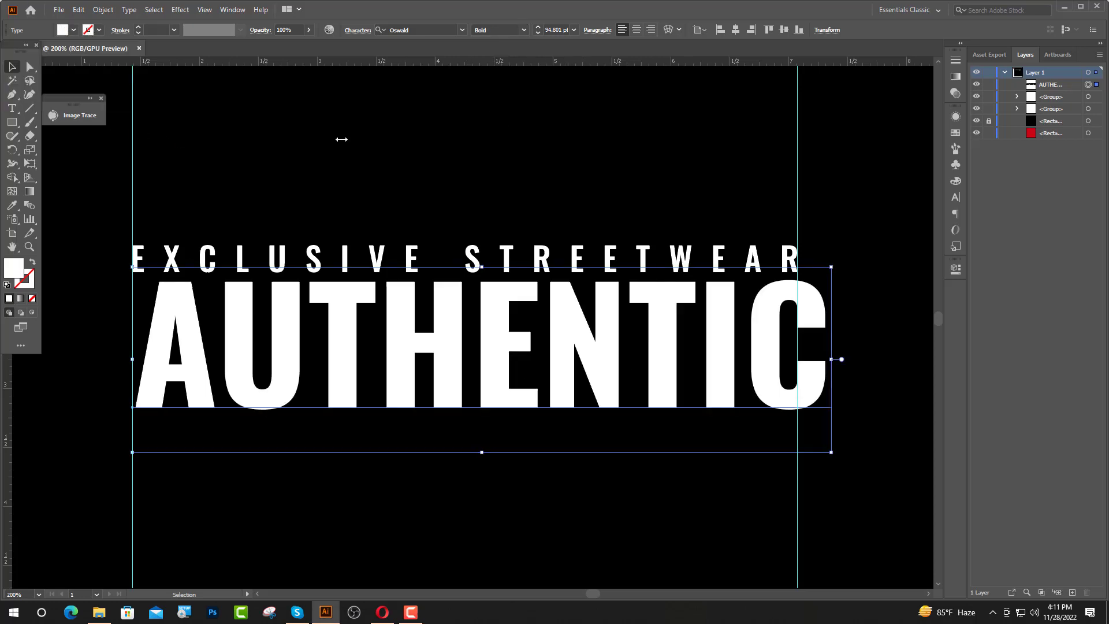
# Scale the AUTHENTIC text down to about 91.2 pt so its last letter fits the right guide.
pyautogui.scroll(1, 858, 377)
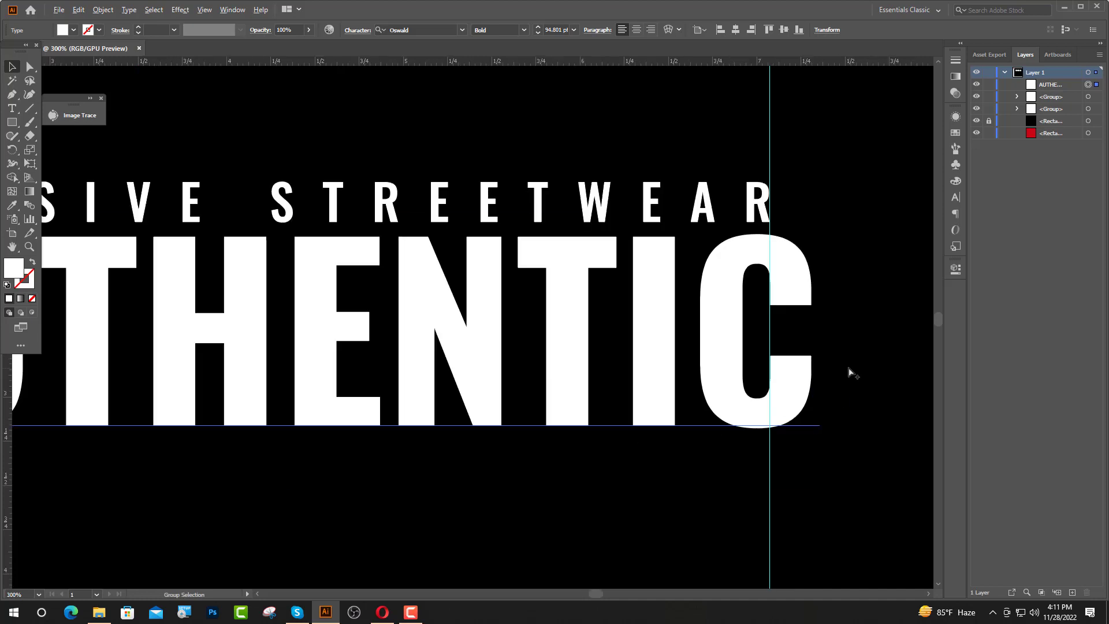
pyautogui.moveTo(821, 354); pyautogui.dragTo(781, 356)
pyautogui.scroll(-2, 810, 394)
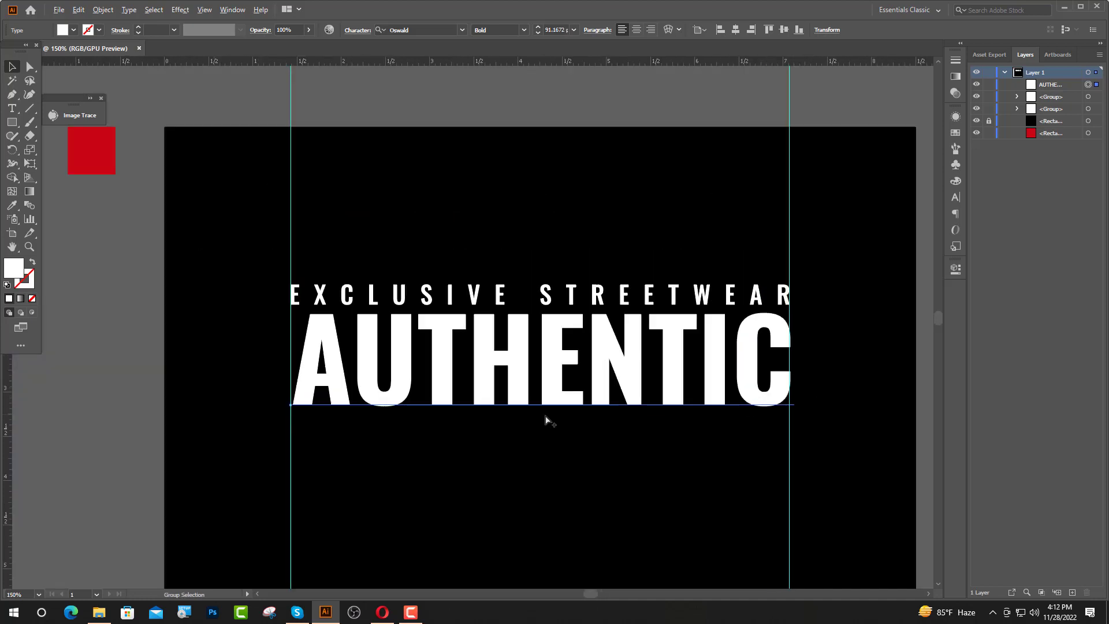
# Move AUTHENTIC left so the A touches the left guide, and convert the text to outlines.
pyautogui.scroll(4, 263, 397)
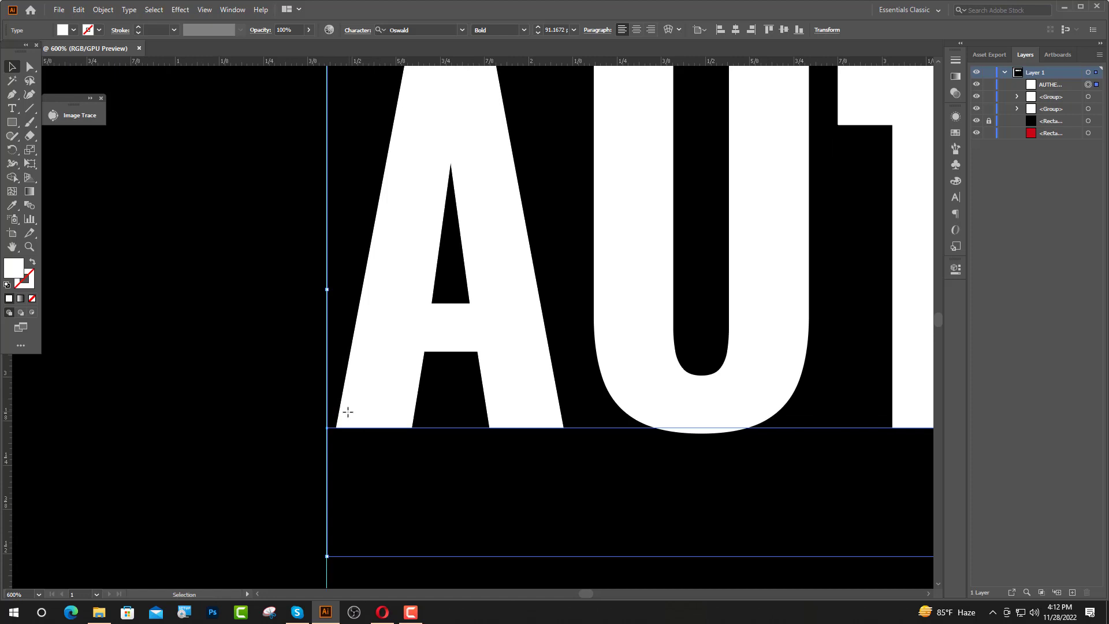
pyautogui.moveTo(348, 411); pyautogui.dragTo(338, 409)
pyautogui.rightClick(337, 409)
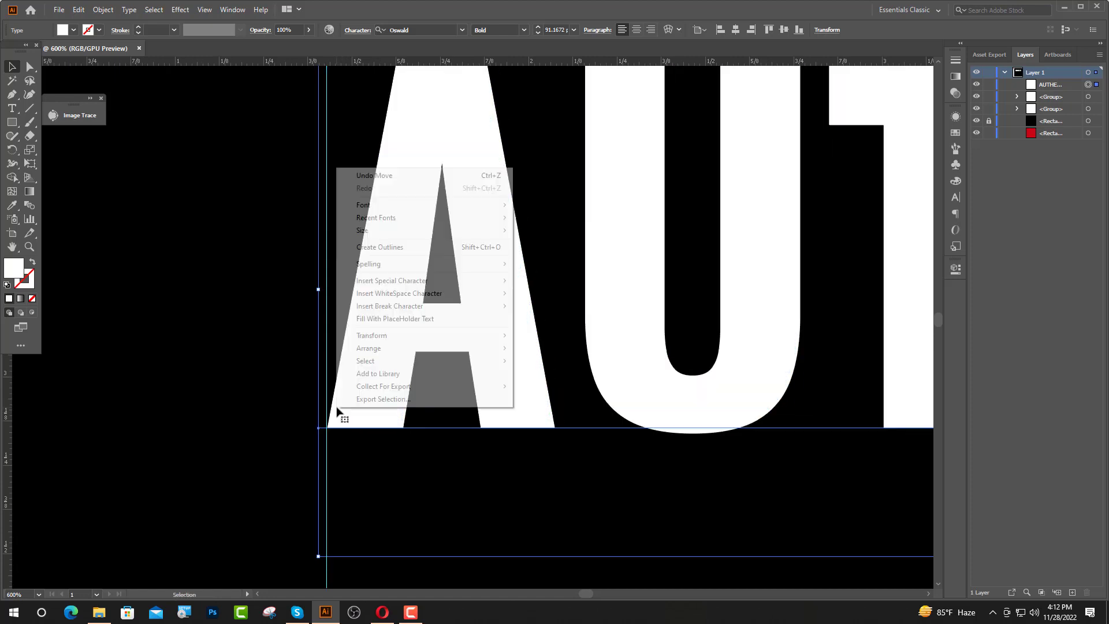
pyautogui.click(380, 247)
pyautogui.click(331, 433)
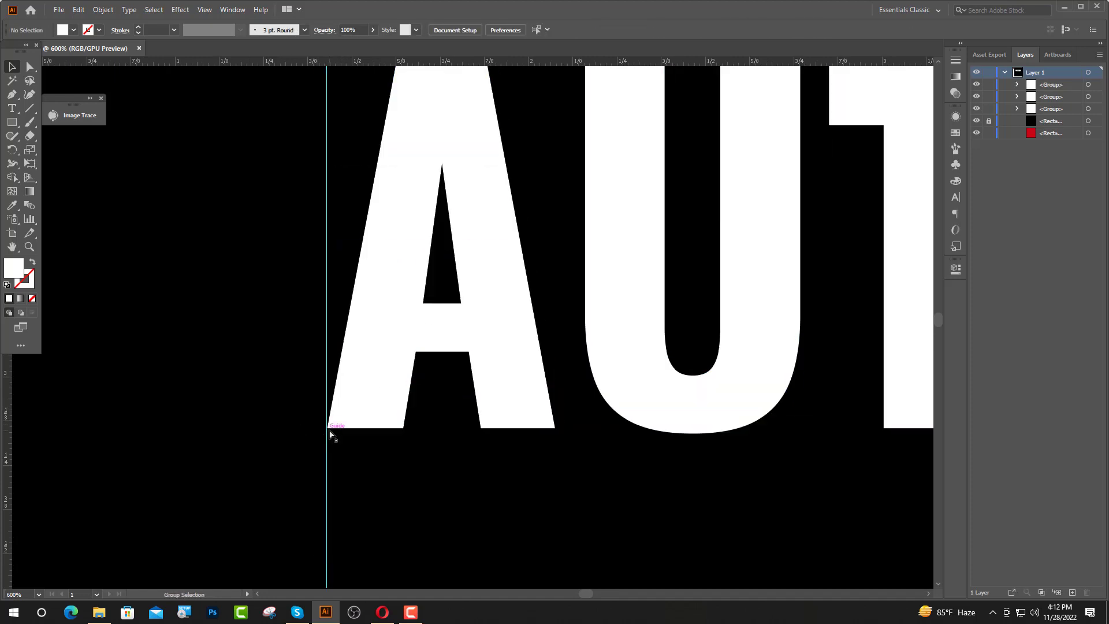
# Widen the outlined AUTHENTIC to about 5.64 in so the C meets the right guide.
pyautogui.scroll(-2, 331, 434)
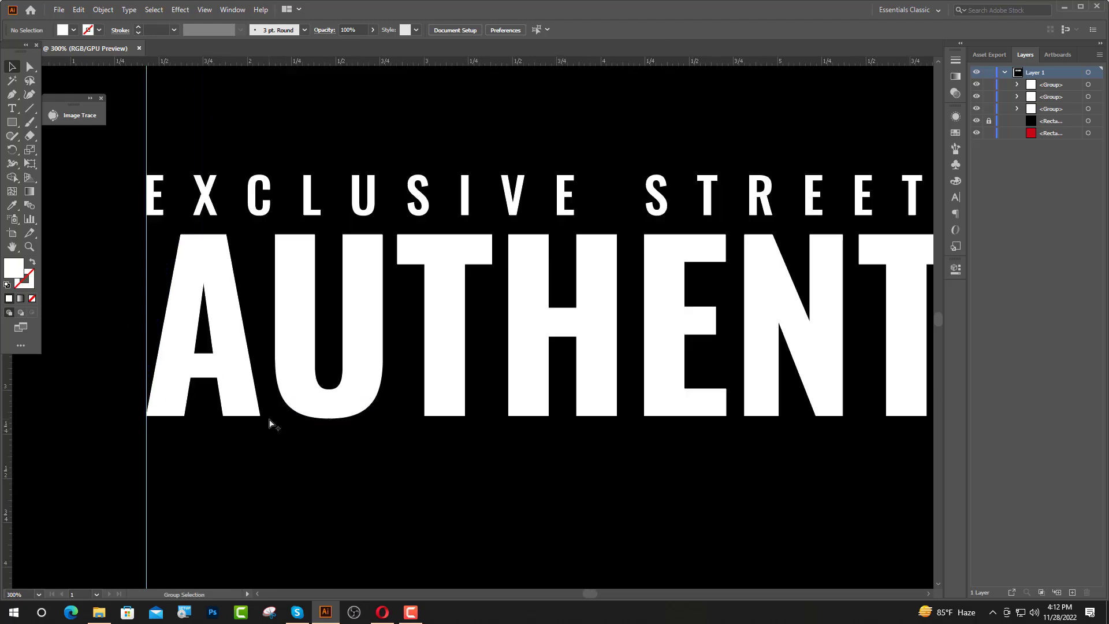
pyautogui.scroll(-2, 335, 424)
pyautogui.scroll(5, 549, 413)
pyautogui.click(629, 388)
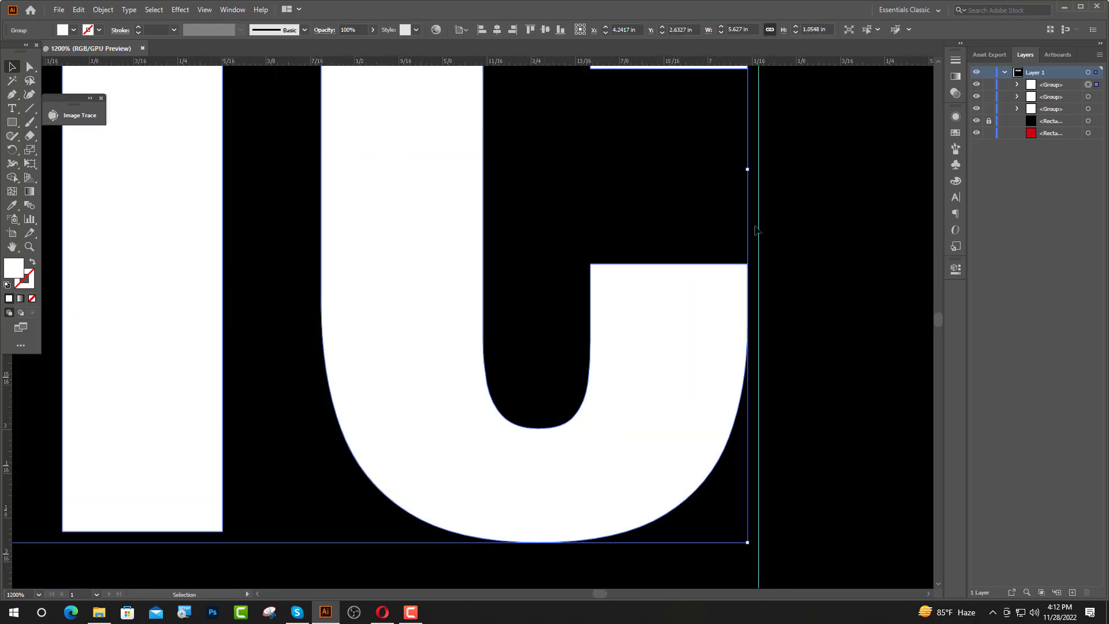
pyautogui.moveTo(749, 171); pyautogui.dragTo(758, 174)
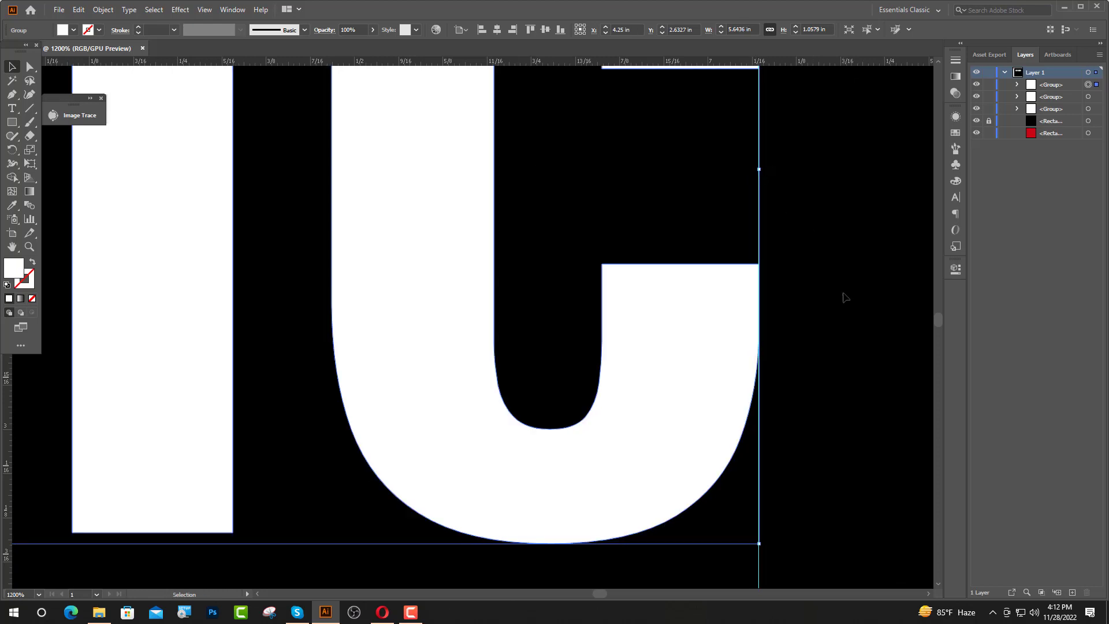
pyautogui.click(601, 431)
# Move the AUTHENTIC outlines down to widen the gap below EXCLUSIVE STREETWEAR, and deselect everything.
pyautogui.scroll(-6, 602, 421)
pyautogui.scroll(-1, 539, 415)
pyautogui.scroll(1, 148, 411)
pyautogui.moveTo(236, 367); pyautogui.dragTo(234, 393)
pyautogui.moveTo(441, 406); pyautogui.dragTo(438, 417)
pyautogui.click(122, 87)
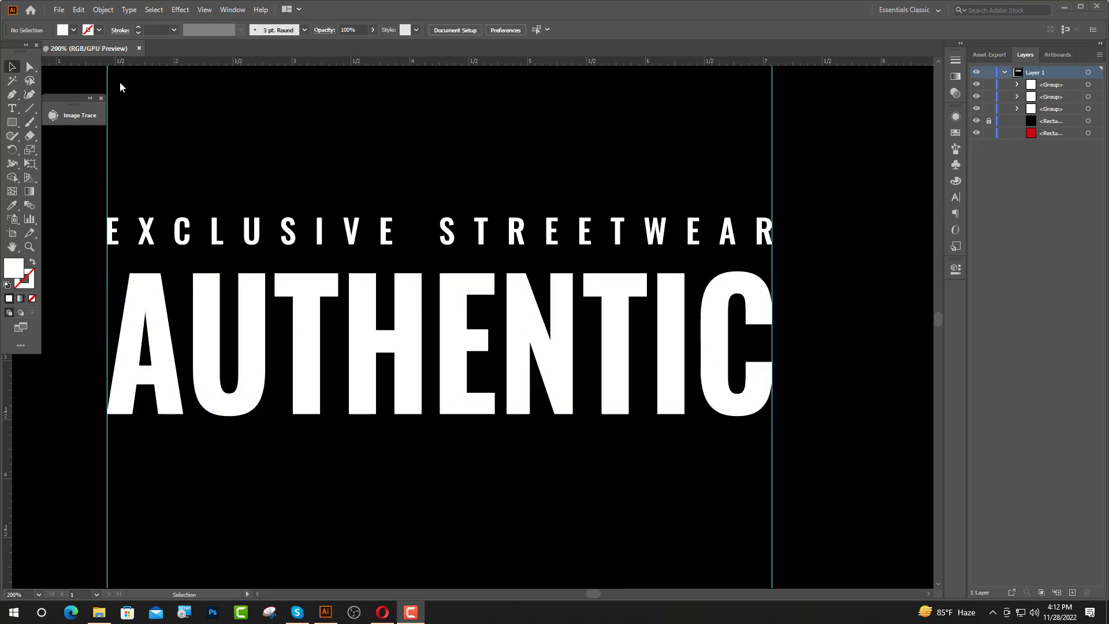
# Draw a thin horizontal rectangle across the middle of AUTHENTIC from guide to guide and fill it with the background's black.
pyautogui.click(12, 122)
pyautogui.moveTo(107, 331); pyautogui.dragTo(772, 354)
pyautogui.click(12, 205)
pyautogui.click(75, 256)
pyautogui.press('v')
pyautogui.click(639, 373)
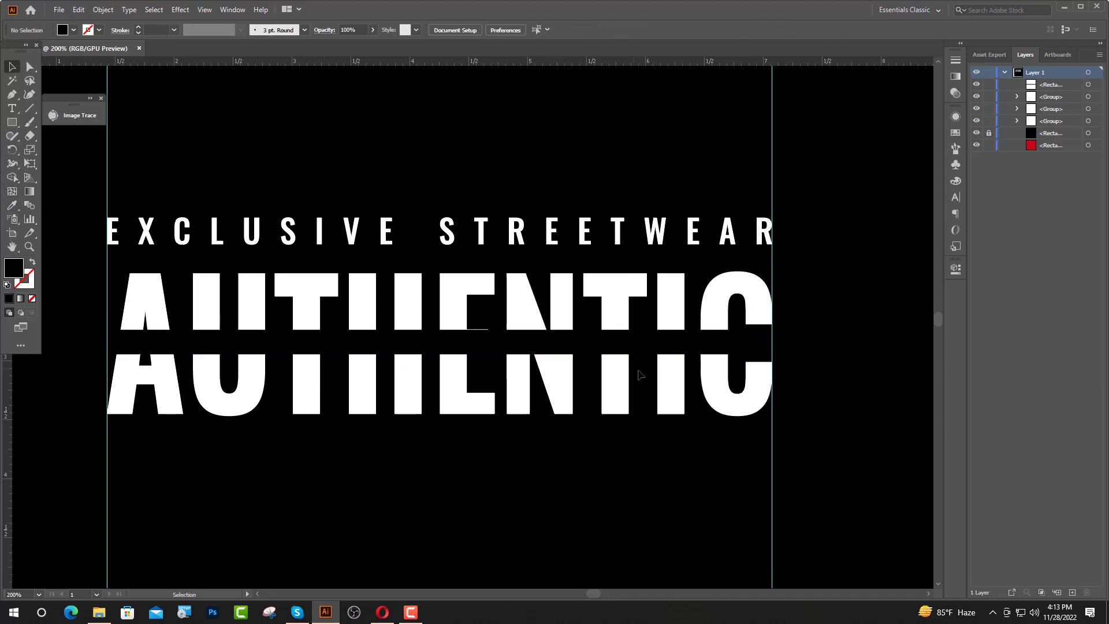
# Align the black bar to the vertical centre of the AUTHENTIC outlines, and deselect everything.
pyautogui.click(517, 343)
pyautogui.keyDown('shift'); pyautogui.click(461, 397); pyautogui.keyUp('shift')
pyautogui.keyDown('shift'); pyautogui.click(460, 396); pyautogui.keyUp('shift')
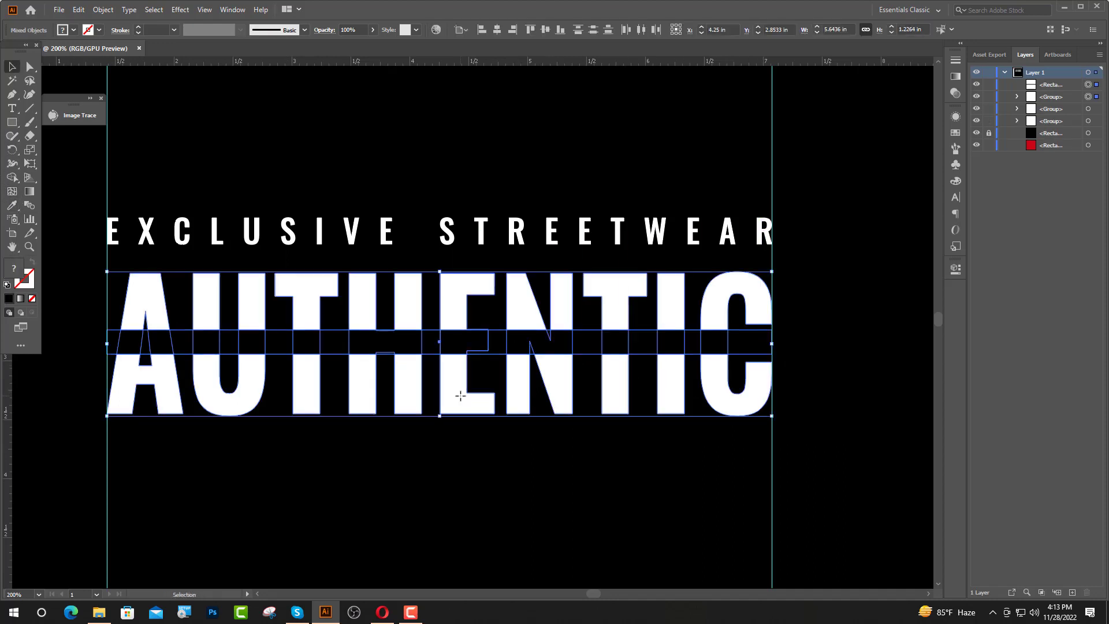
pyautogui.click(545, 31)
pyautogui.click(358, 147)
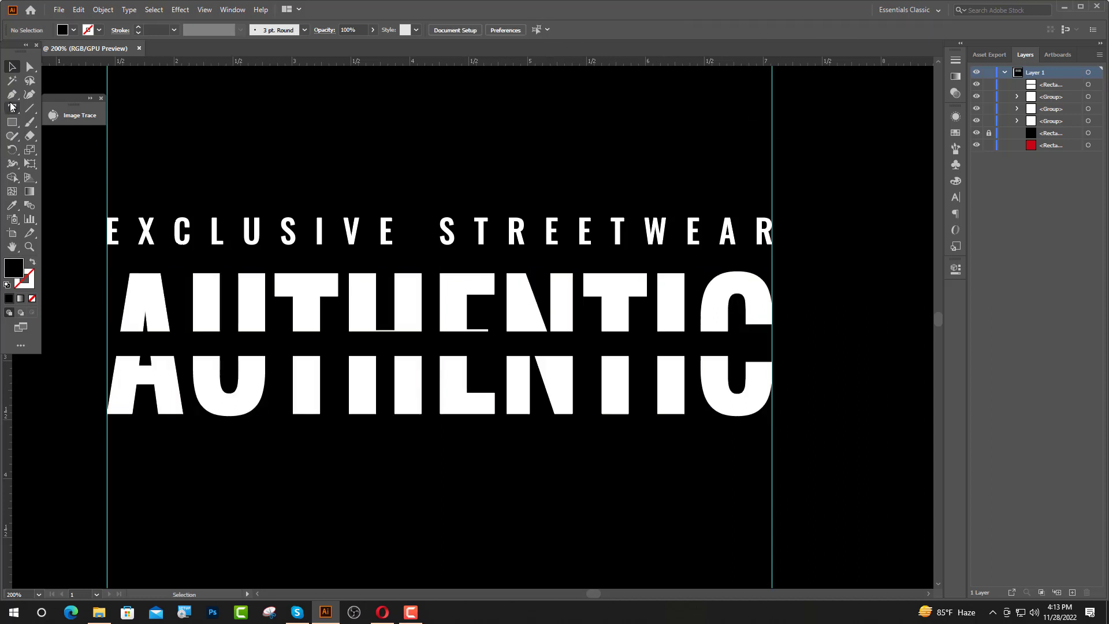
# Draw a straight Pen tool line about 5.64 in long along the black bar's lower edge, corner to corner.
pyautogui.click(12, 94)
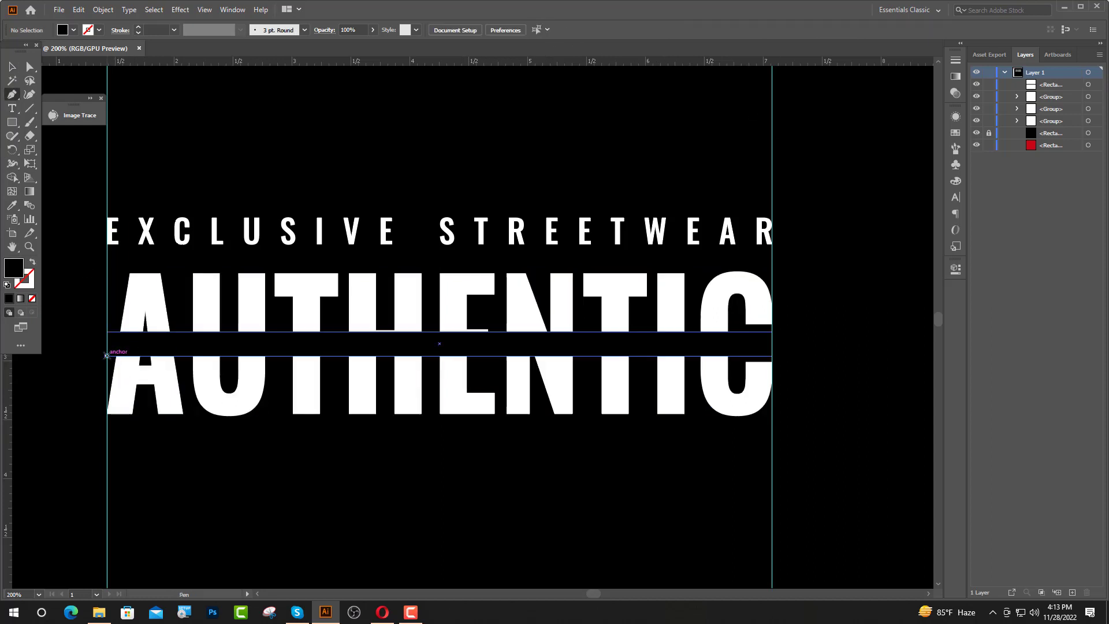
pyautogui.click(107, 355)
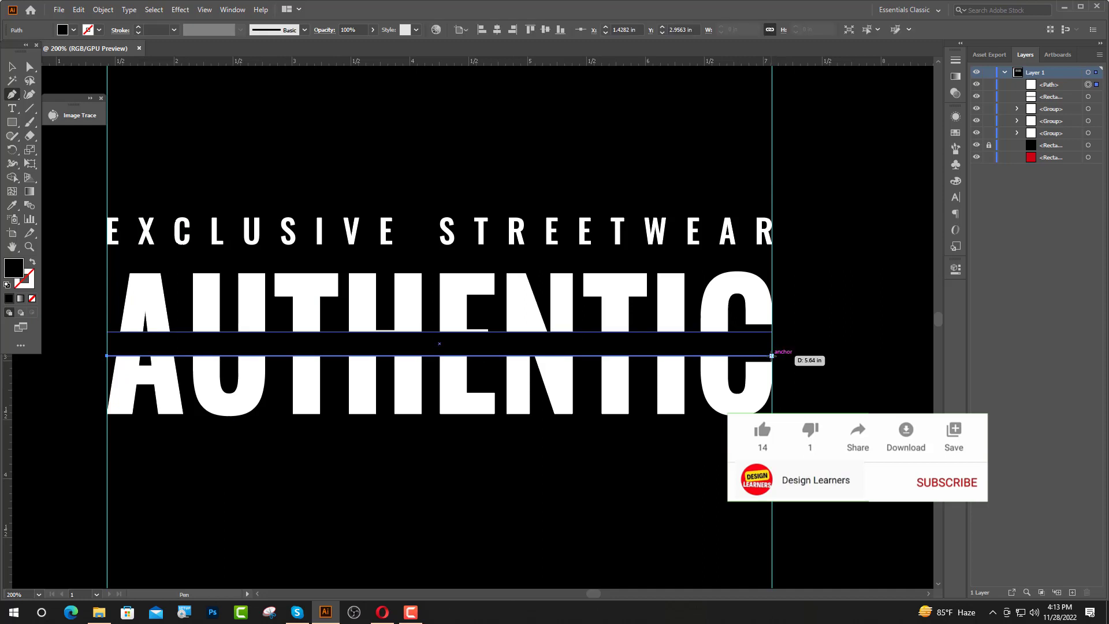
pyautogui.click(772, 355)
pyautogui.press('v')
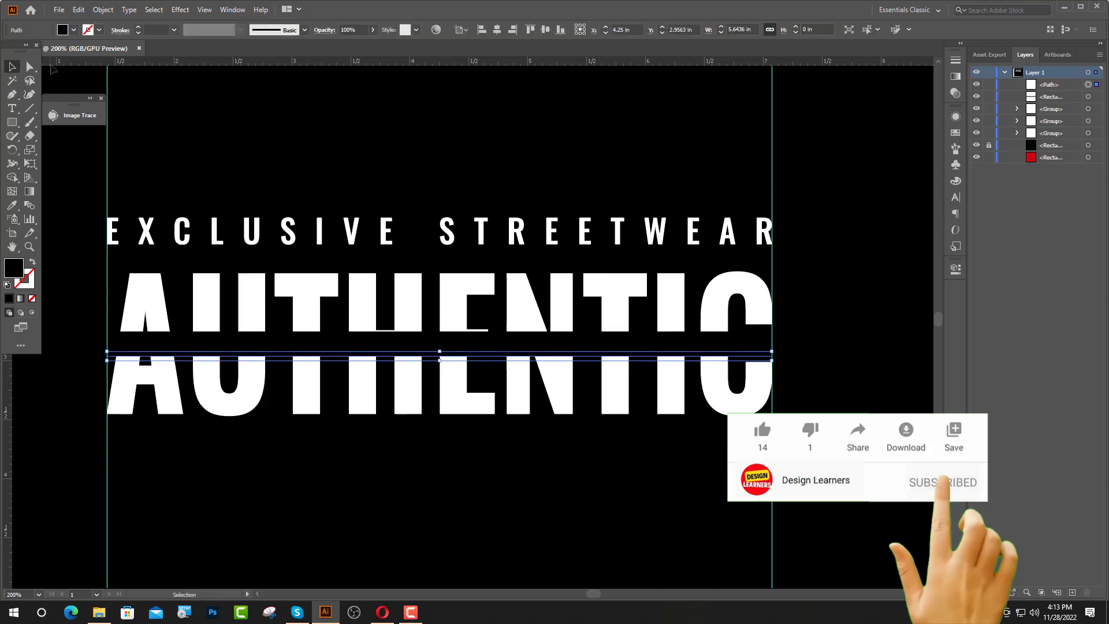
# Sample the red square's colour onto the line and swap it so the line has a red stroke and no fill.
pyautogui.hotkey('ctrl', '1')
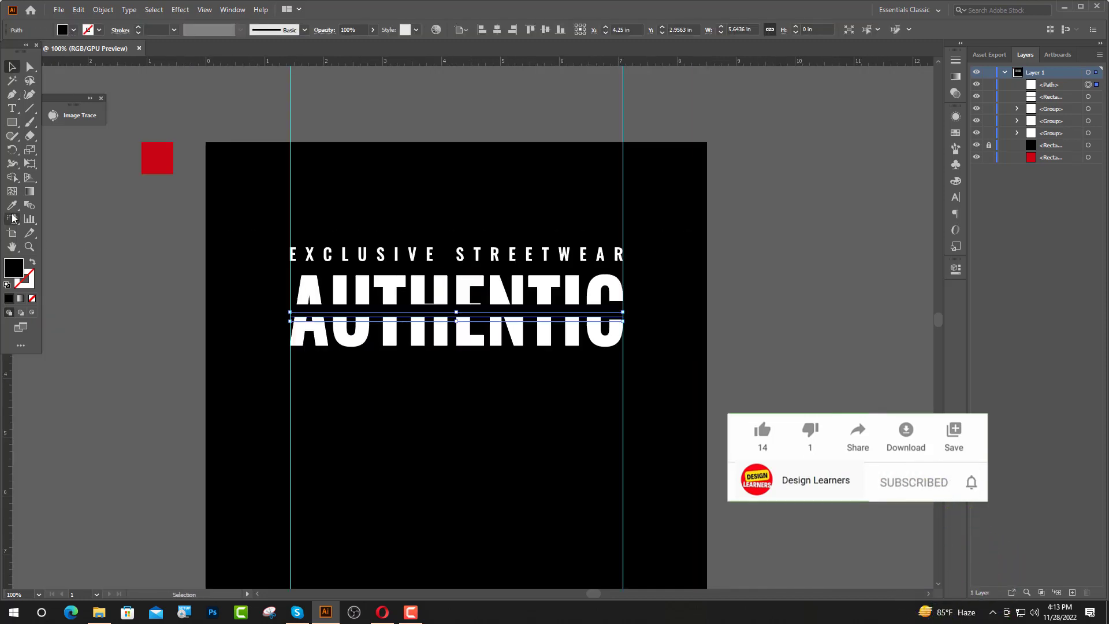
pyautogui.click(12, 205)
pyautogui.click(151, 160)
pyautogui.press('v')
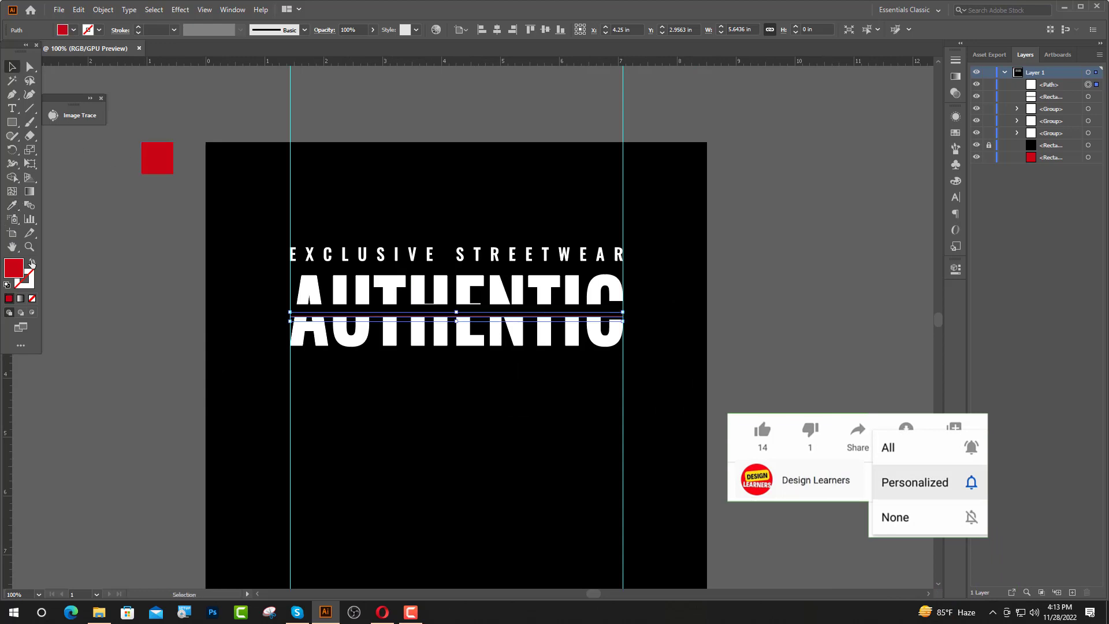
pyautogui.click(32, 262)
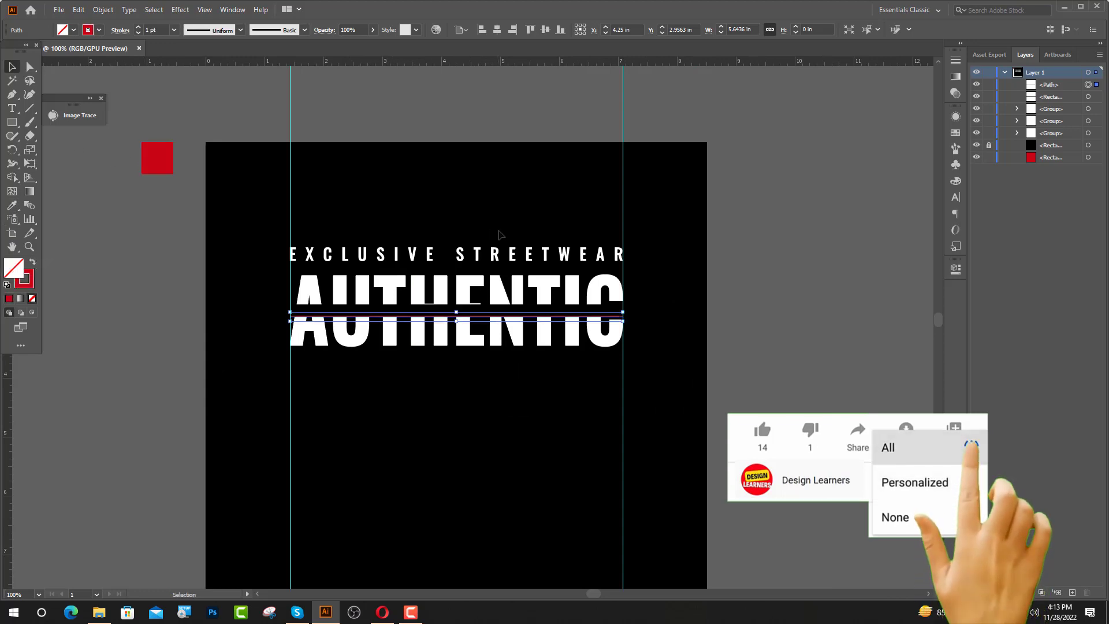
# Set the red line's stroke to 3 pt and expand its fill and stroke into a shape.
pyautogui.keyDown('alt'); pyautogui.scroll(1, 512, 254); pyautogui.keyUp('alt')
pyautogui.keyDown('alt'); pyautogui.scroll(1, 512, 254); pyautogui.keyUp('alt')
pyautogui.click(433, 218)
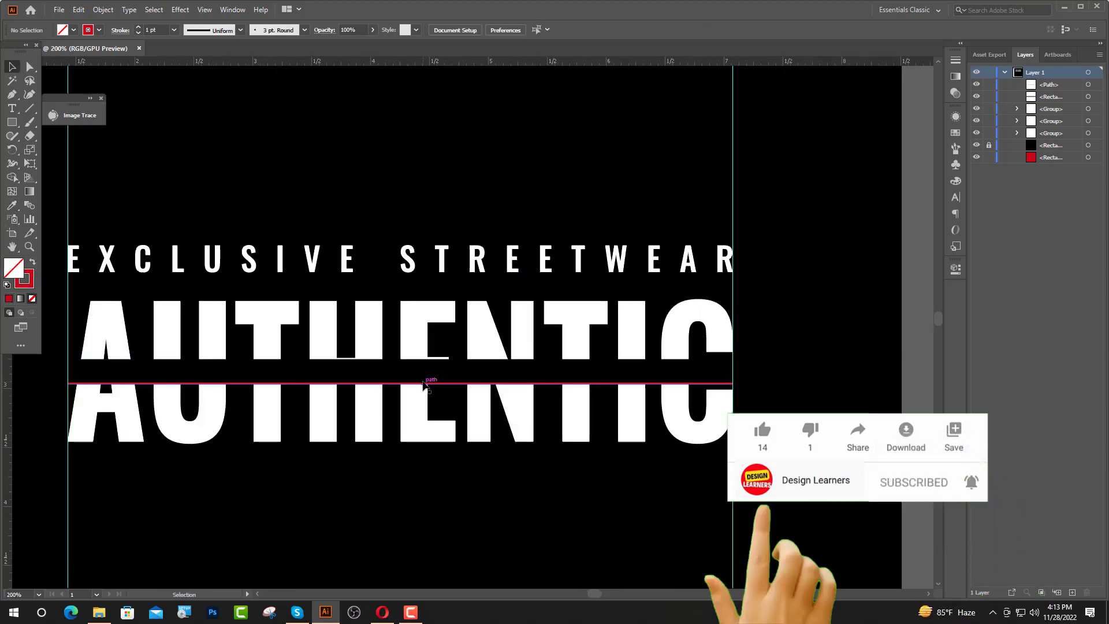
pyautogui.click(138, 27)
pyautogui.click(138, 26)
pyautogui.click(111, 11)
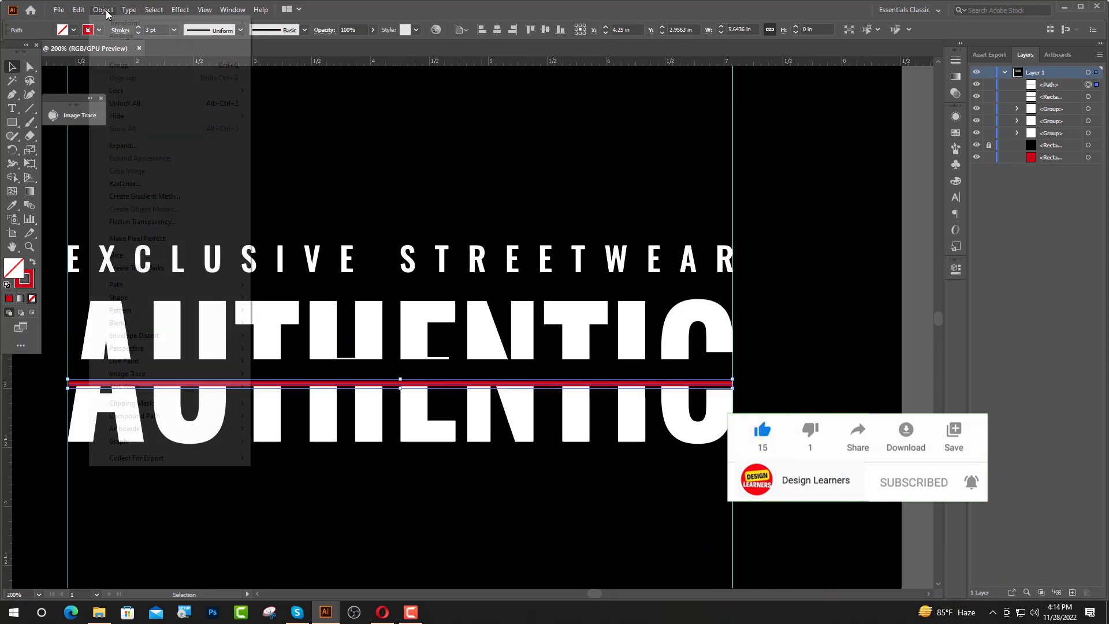
pyautogui.click(147, 145)
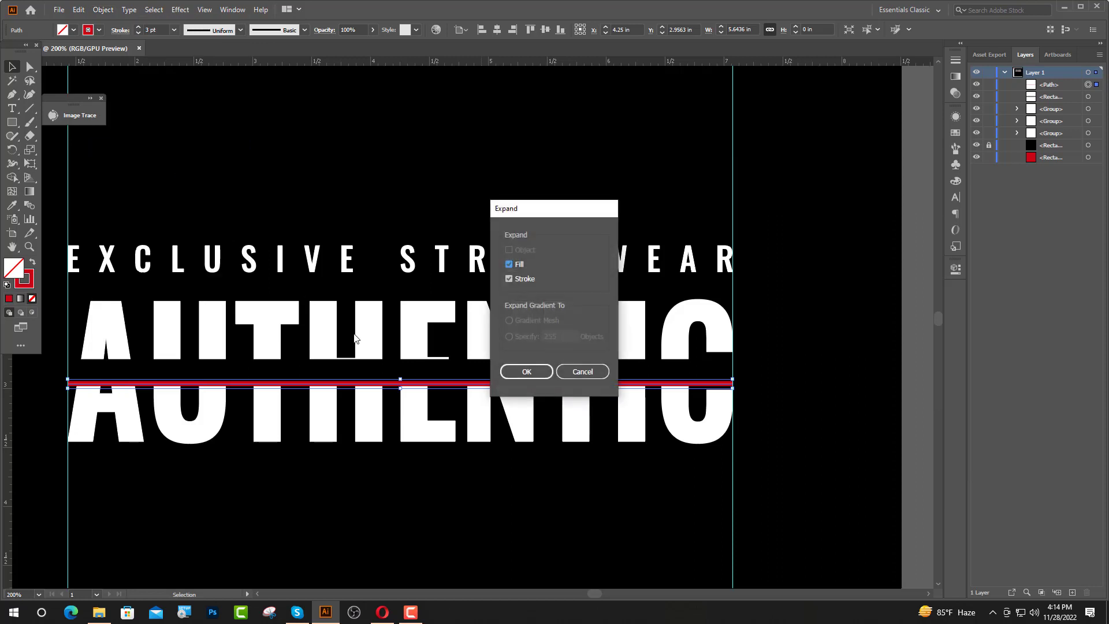
pyautogui.click(521, 370)
# Copy the red strip to the black bar's upper edge and align their tops.
pyautogui.keyDown('alt'); pyautogui.scroll(6, 533, 386); pyautogui.keyUp('alt')
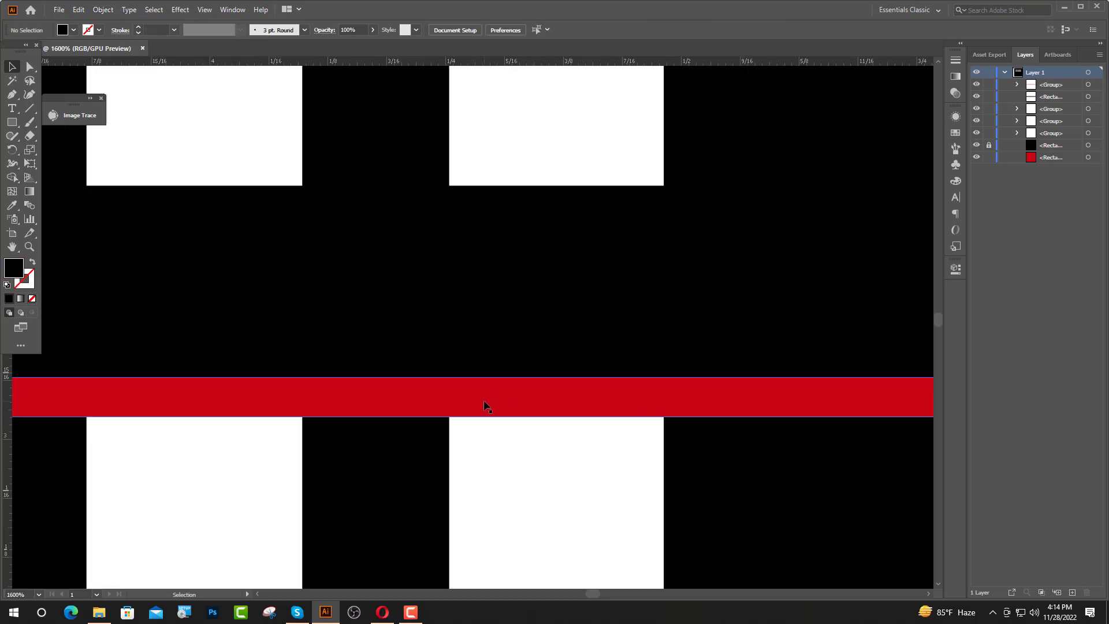
pyautogui.moveTo(486, 406); pyautogui.dragTo(491, 214)
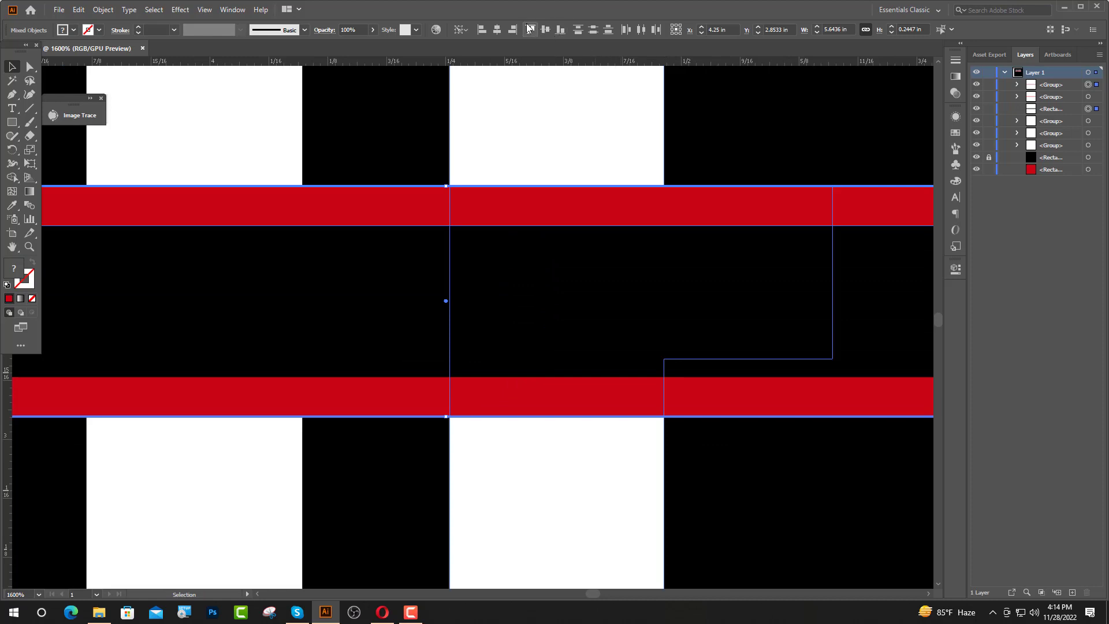
pyautogui.click(733, 144)
# Make the AUTHENTIC outlines a compound path and fill it with white.
pyautogui.keyDown('alt'); pyautogui.scroll(-4, 504, 439); pyautogui.keyUp('alt')
pyautogui.click(504, 439)
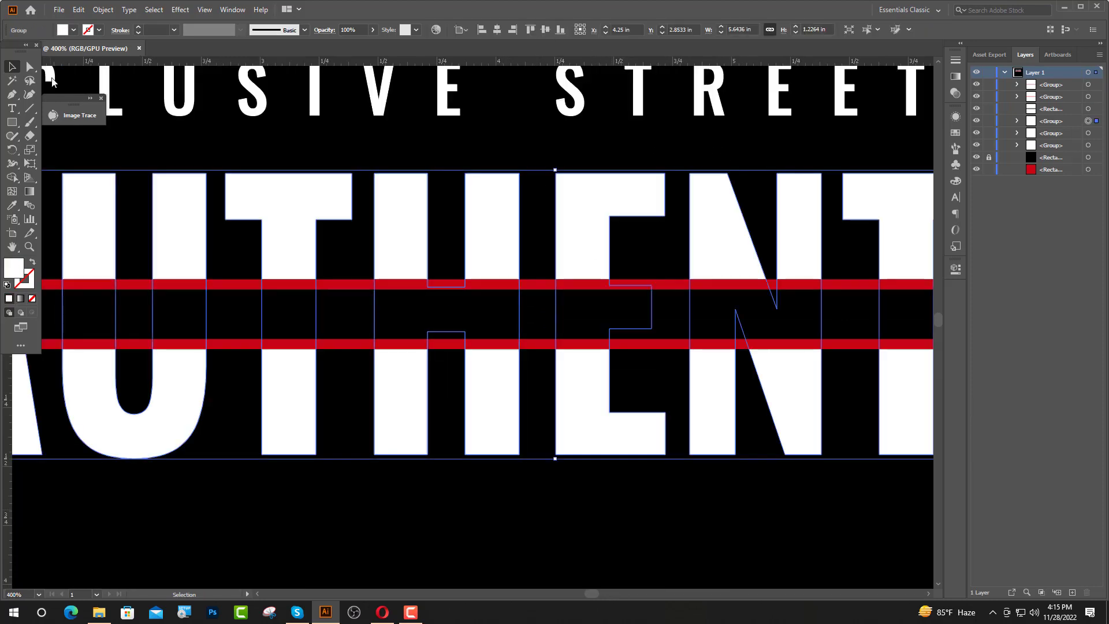
pyautogui.click(94, 10)
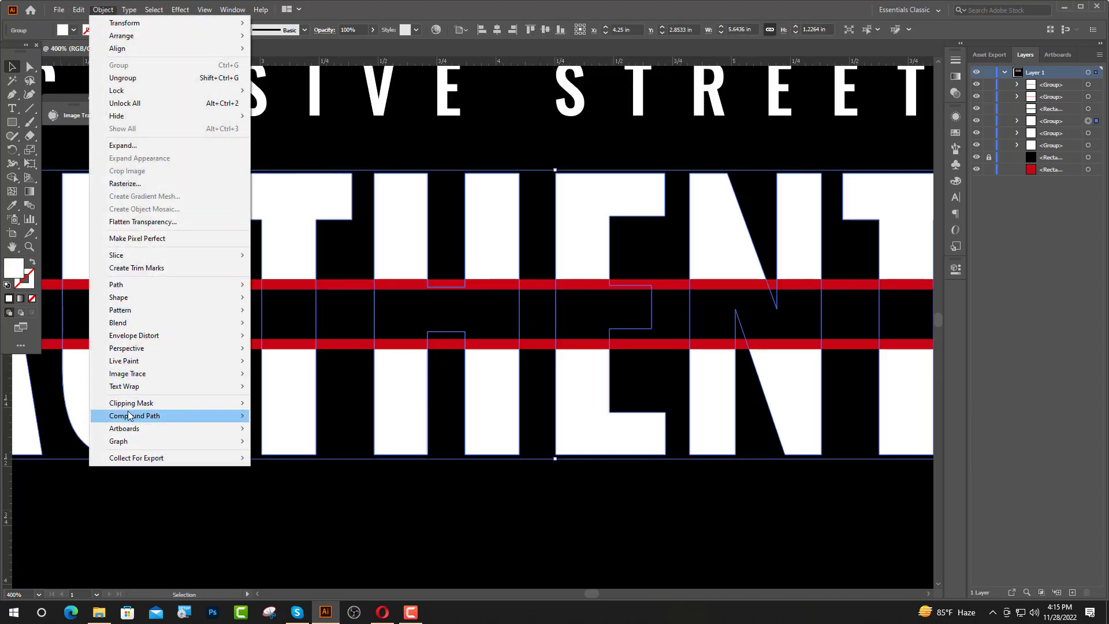
pyautogui.moveTo(197, 407)
pyautogui.click(276, 416)
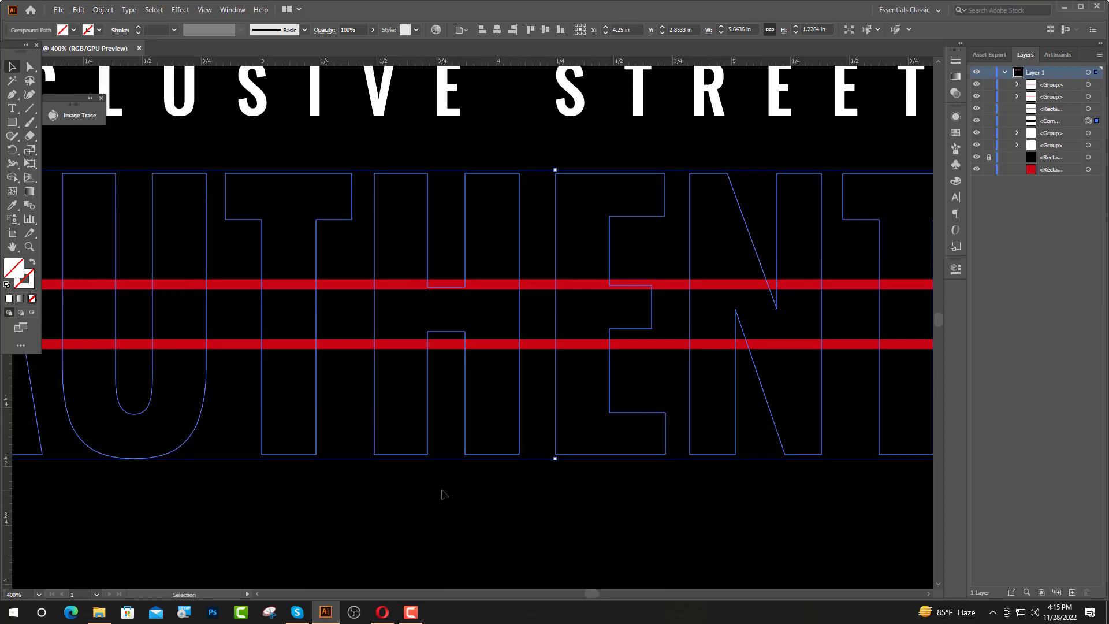
pyautogui.click(67, 34)
pyautogui.click(24, 49)
# Cut the black bar's shape out of the AUTHENTIC compound path, and deselect the result.
pyautogui.keyDown('shift'); pyautogui.click(202, 284); pyautogui.keyUp('shift')
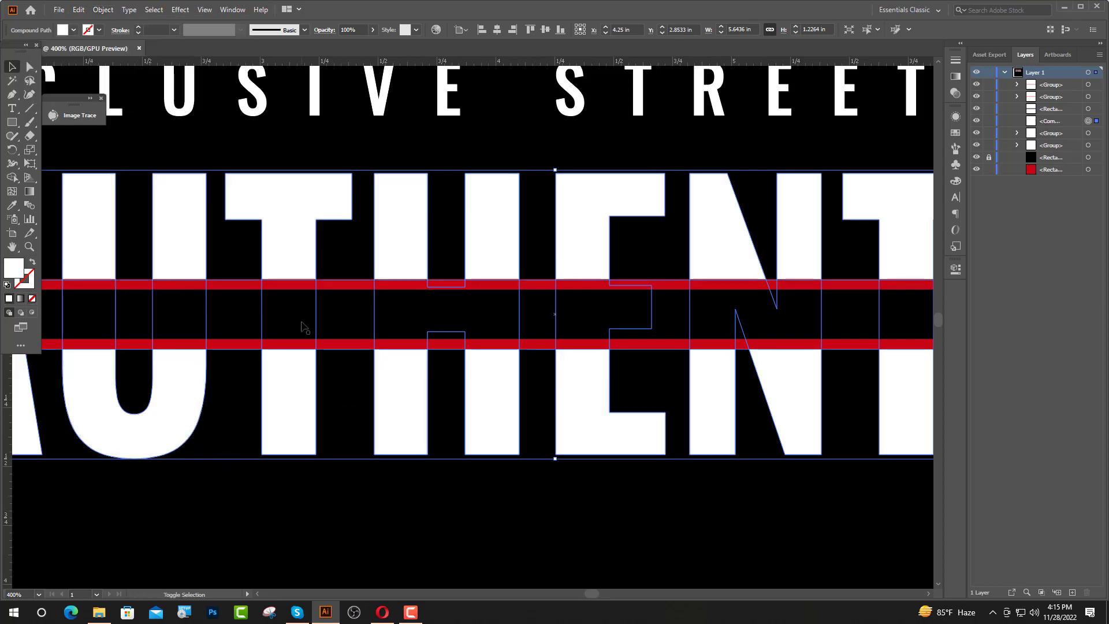
pyautogui.click(956, 268)
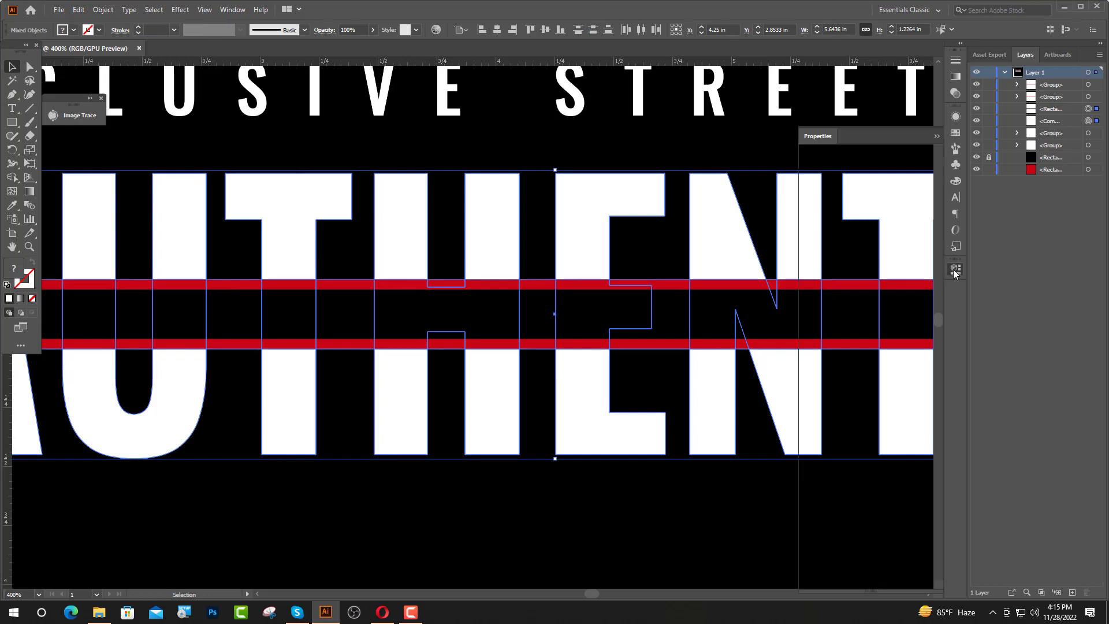
pyautogui.click(833, 411)
pyautogui.click(591, 486)
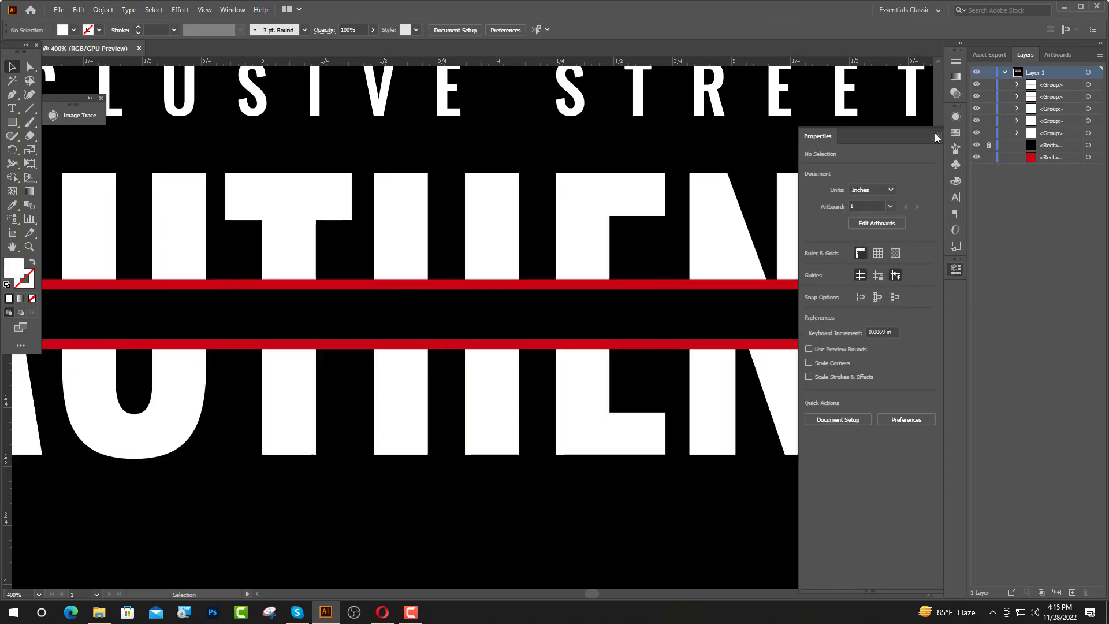
pyautogui.click(936, 135)
# Add the text AUTHENTIC DENIM WEAR over the cut-out band of AUTHENTIC.
pyautogui.hotkey('ctrl', '-')
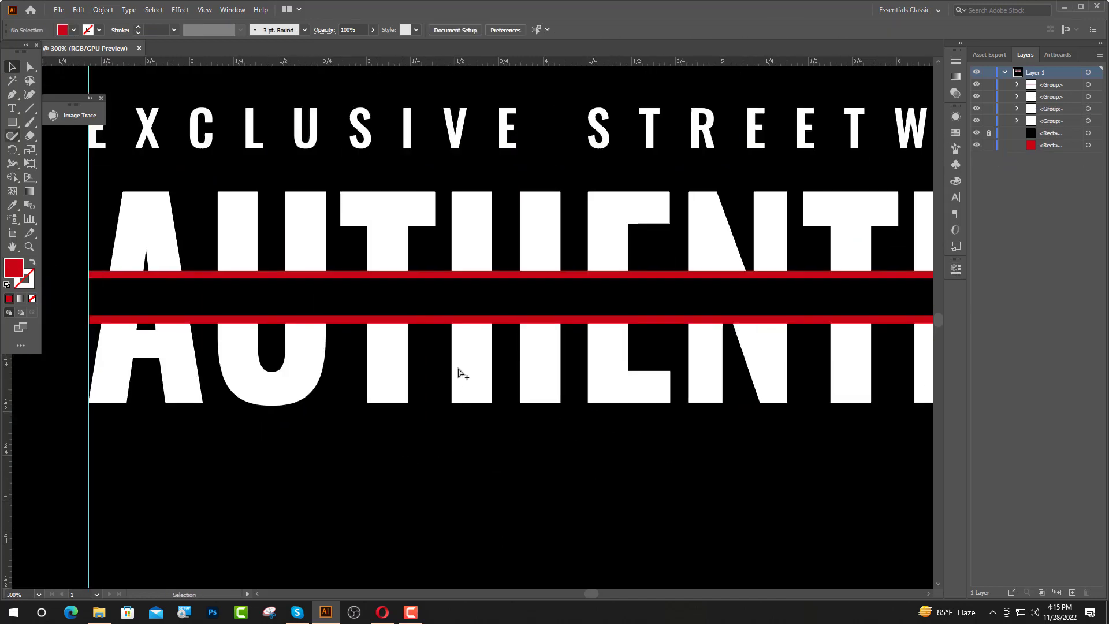
pyautogui.press('t')
pyautogui.click(144, 302)
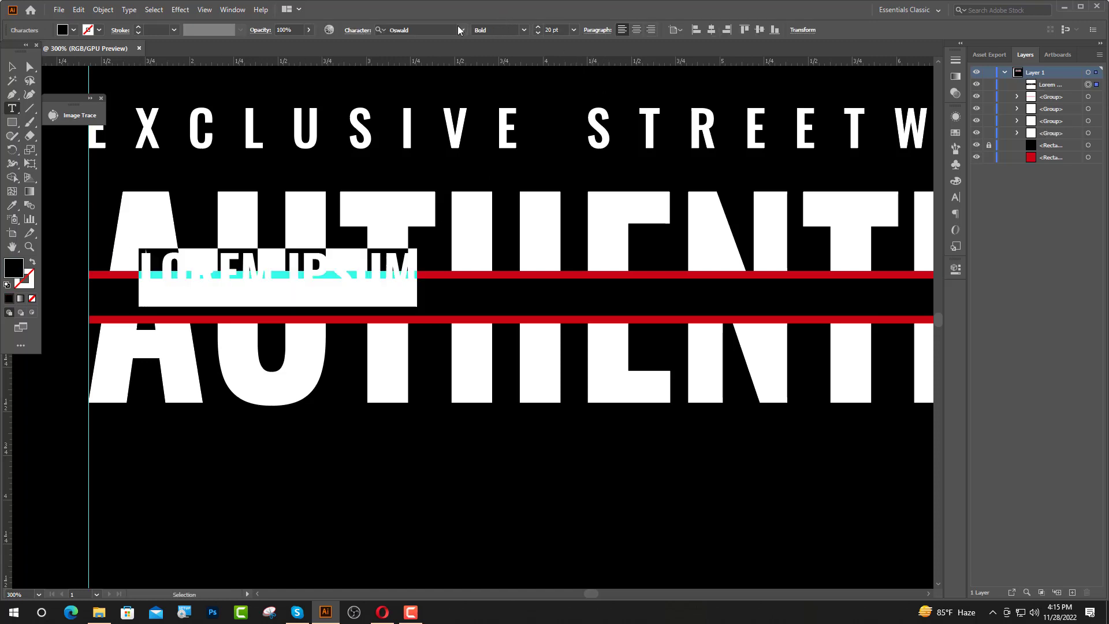
pyautogui.write('AUTHEN')
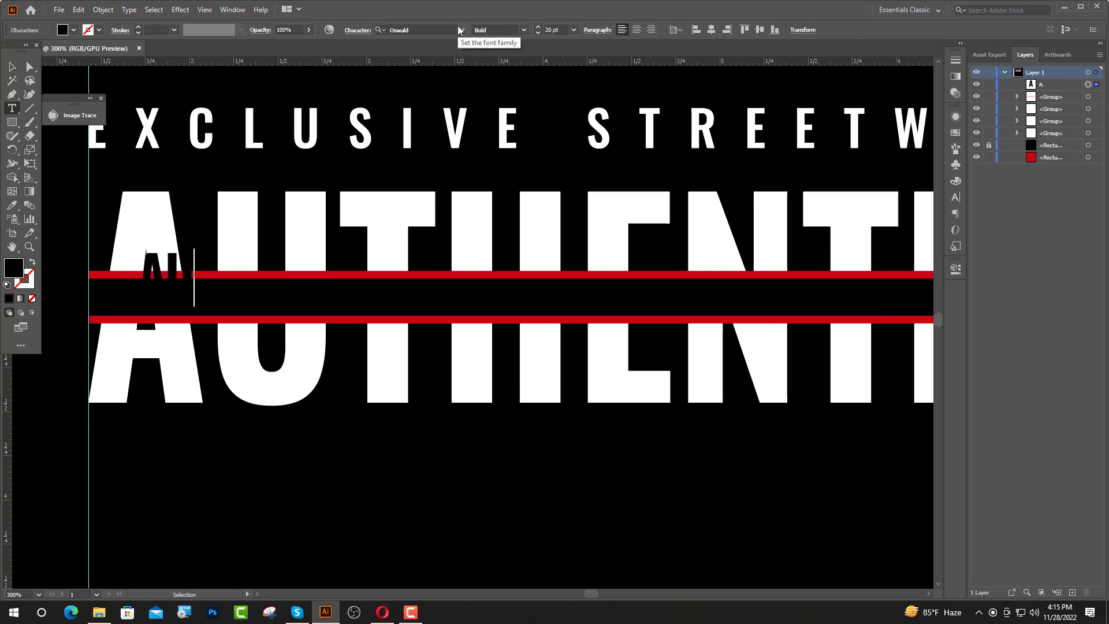
pyautogui.write('TI')
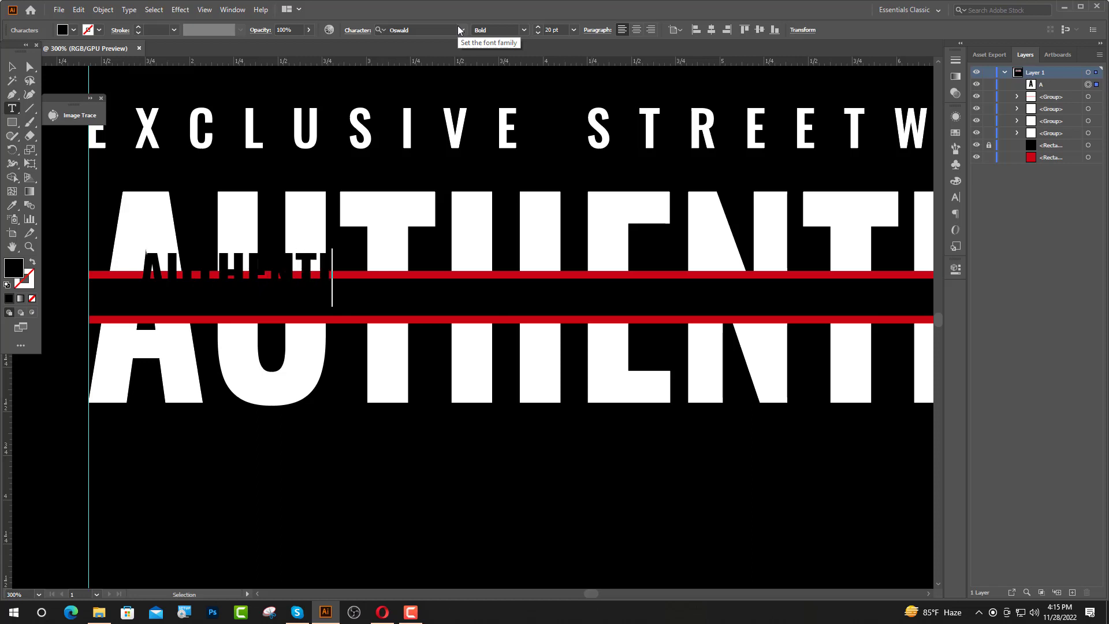
pyautogui.write('C DENIM WEAR')
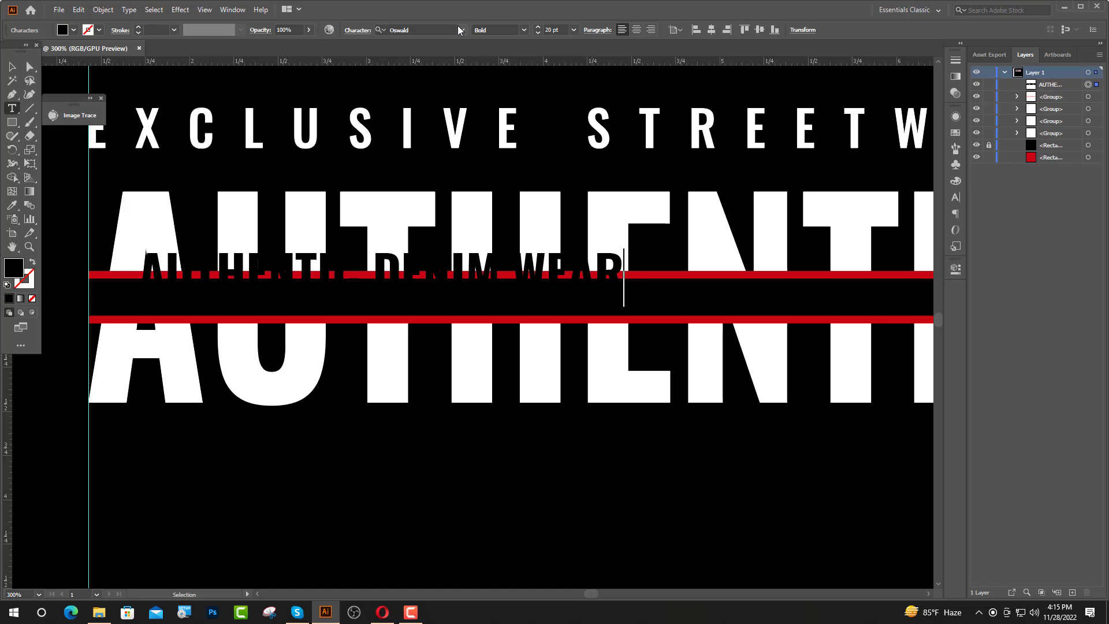
pyautogui.press('Escape')
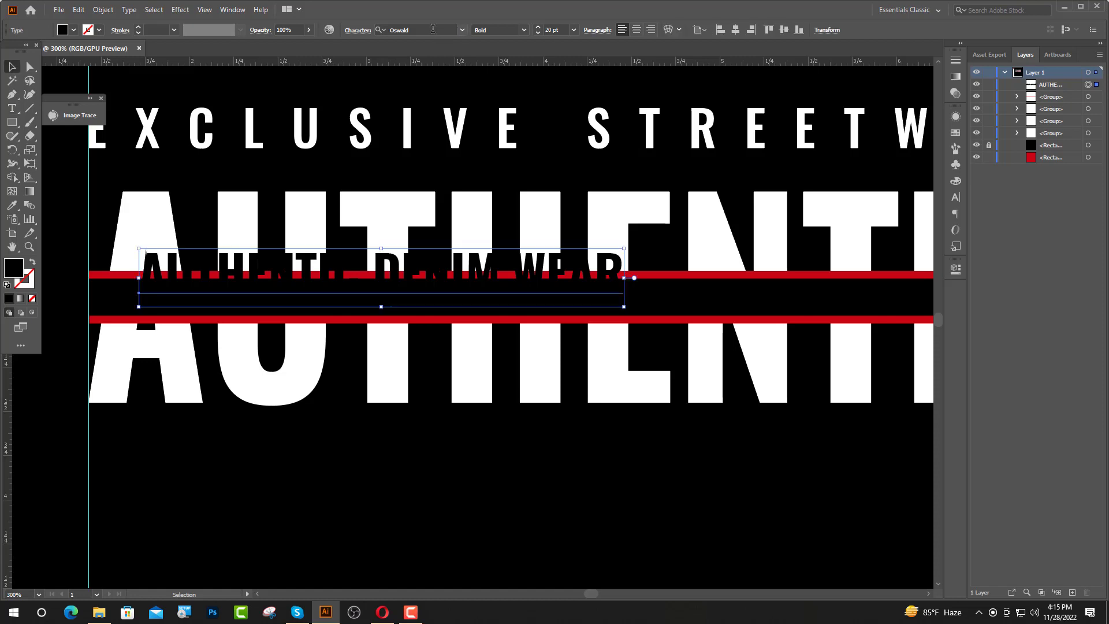
# Change the AUTHENTIC DENIM WEAR text's font to Poppins Bold.
pyautogui.click(426, 29)
pyautogui.write('PO')
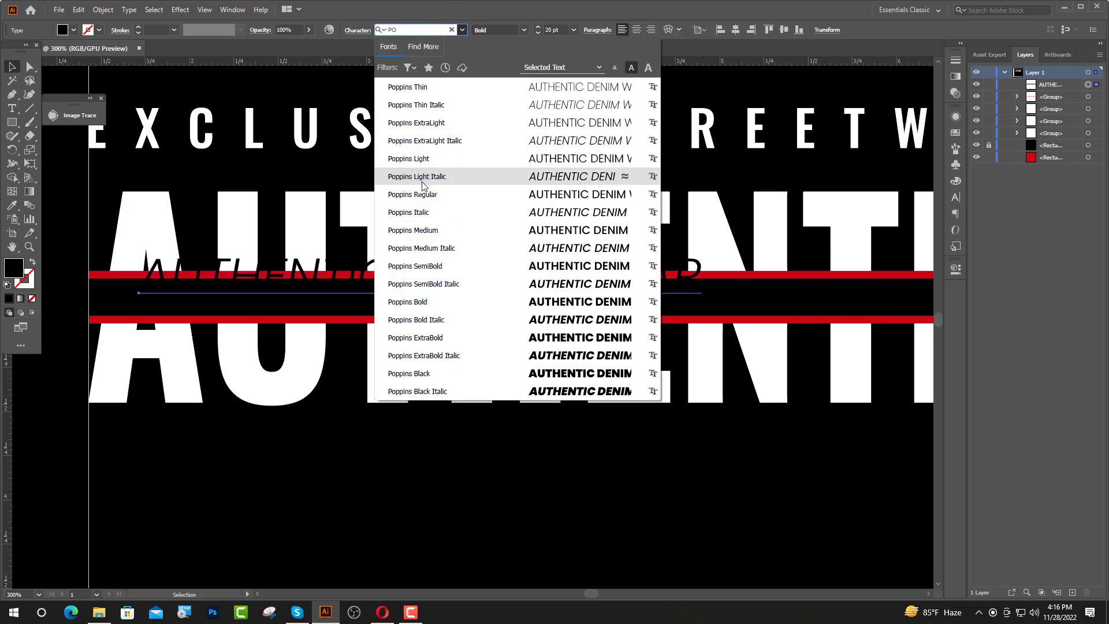
pyautogui.click(425, 301)
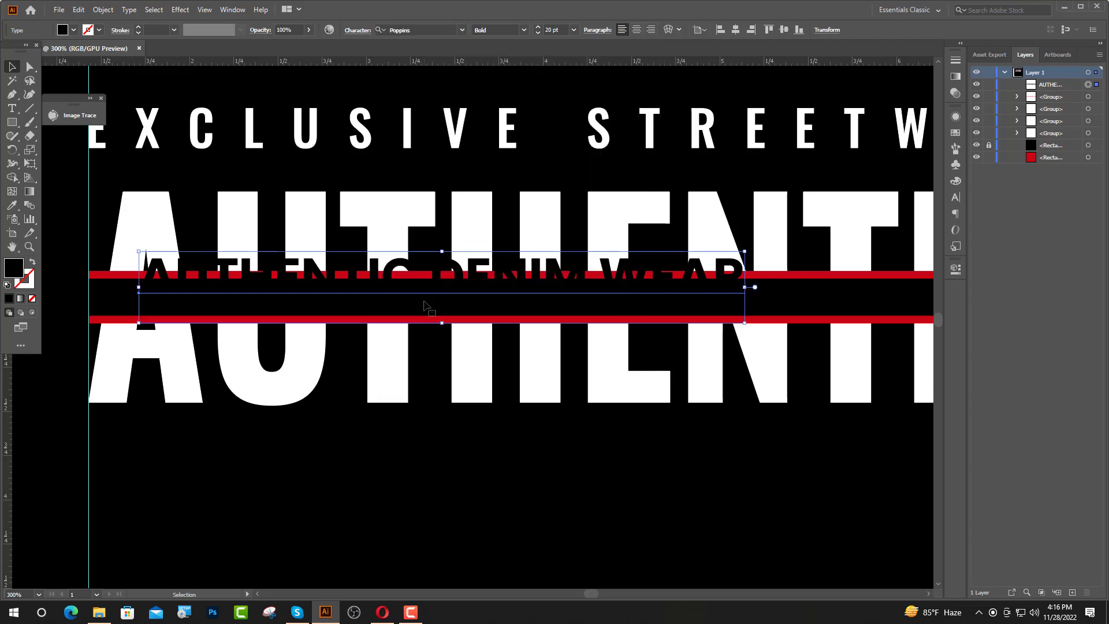
# Move AUTHENTIC DENIM WEAR down between the red strips, reduce it to 18 pt, and fill it with white.
pyautogui.moveTo(605, 284); pyautogui.dragTo(607, 303)
pyautogui.hotkey('ctrl', 'shift', ',')
pyautogui.click(74, 31)
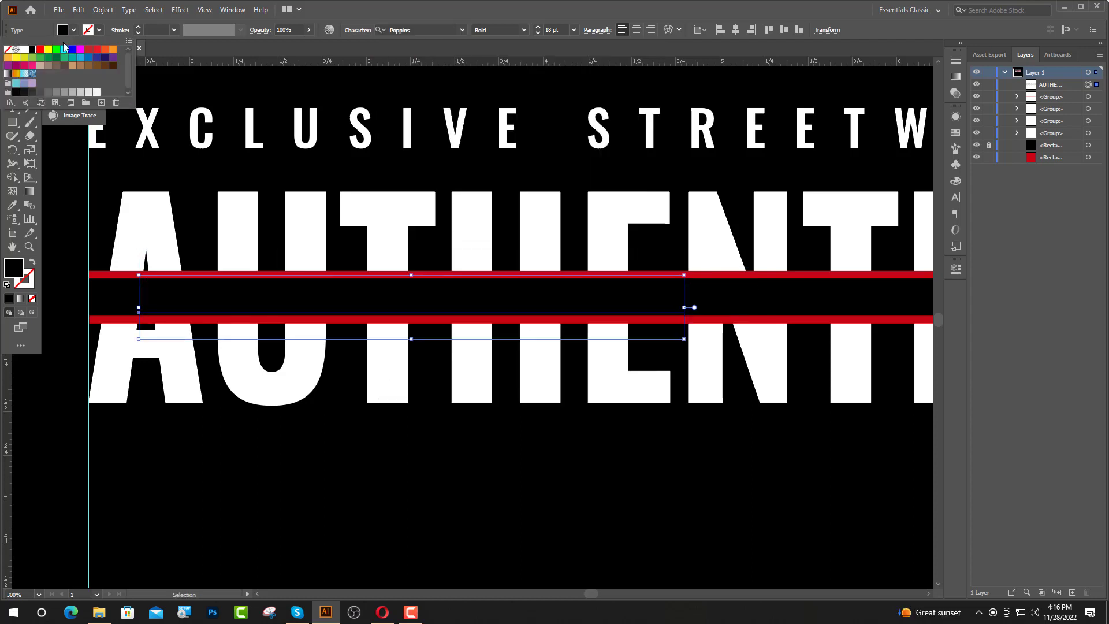
pyautogui.click(23, 49)
pyautogui.click(501, 448)
# Set the font size of AUTHENTIC DENIM WEAR to 16 pt, and deselect it.
pyautogui.hotkey('ctrl', '-')
pyautogui.hotkey('ctrl', '-')
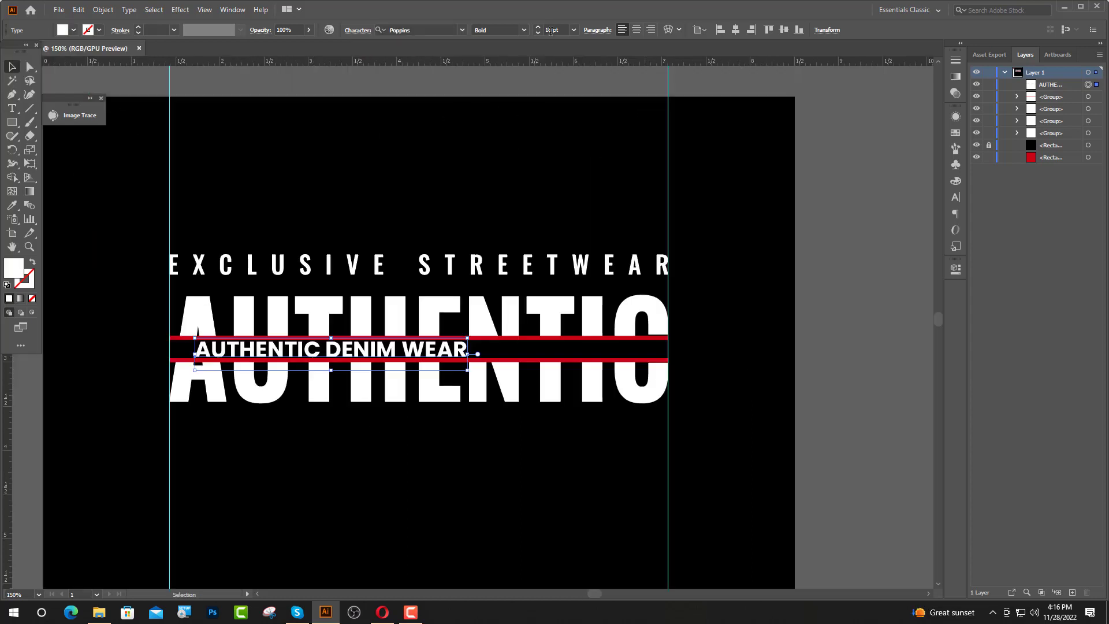
pyautogui.doubleClick(545, 30)
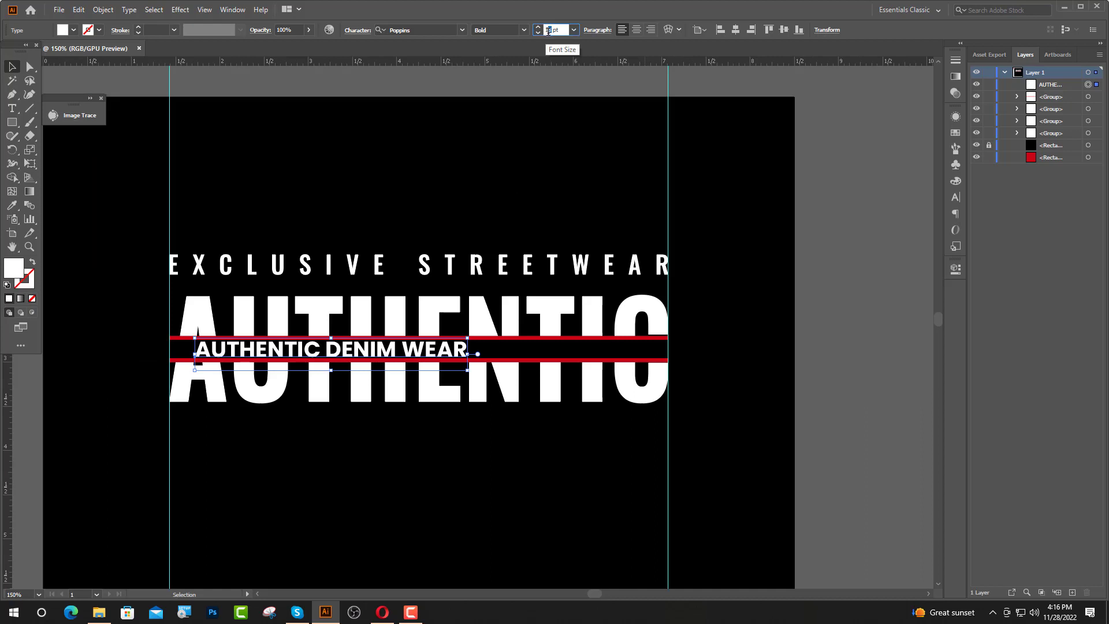
pyautogui.write('16')
pyautogui.press('Return')
pyautogui.click(543, 196)
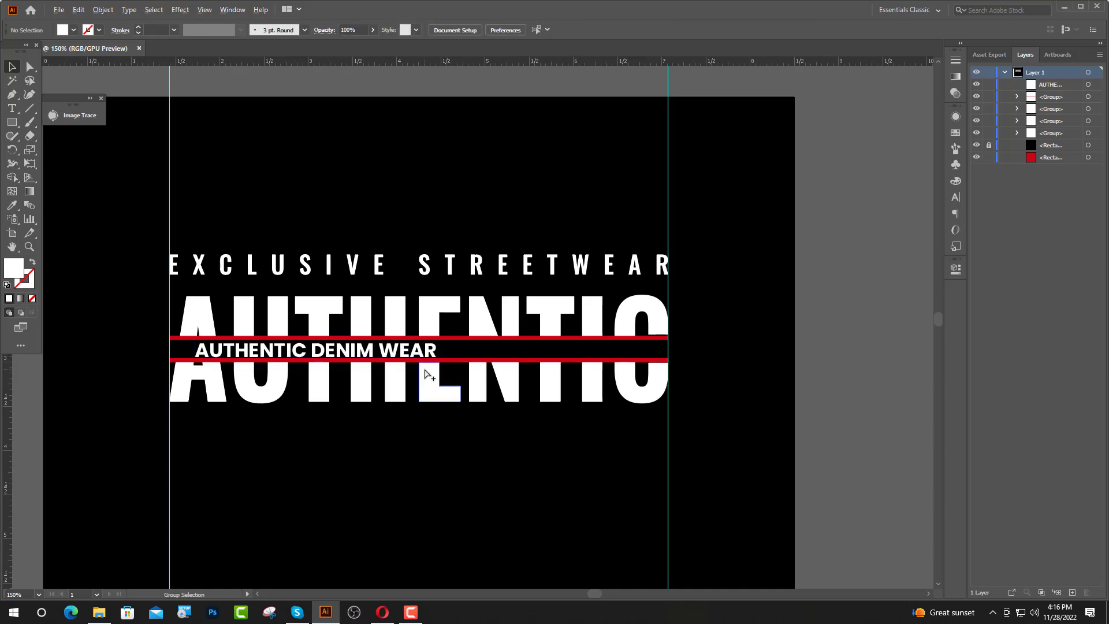
# Set the tracking of the AUTHENTIC DENIM WEAR text to 640 so it spans nearly the full width between the guides.
pyautogui.scroll(1, 426, 370)
pyautogui.click(432, 351)
pyautogui.click(956, 197)
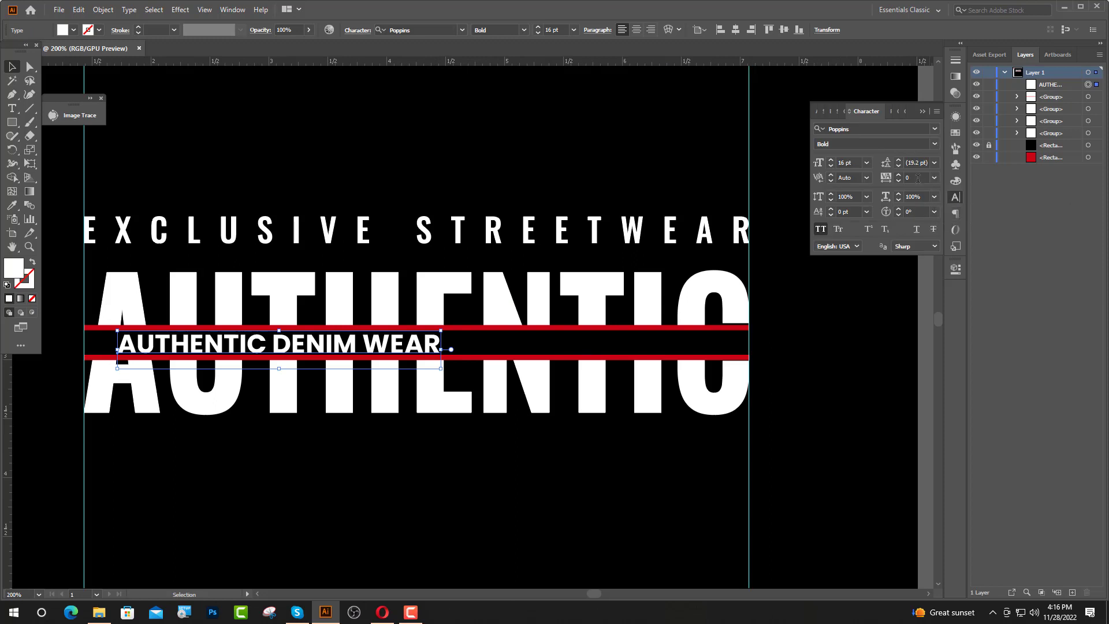
pyautogui.click(920, 180)
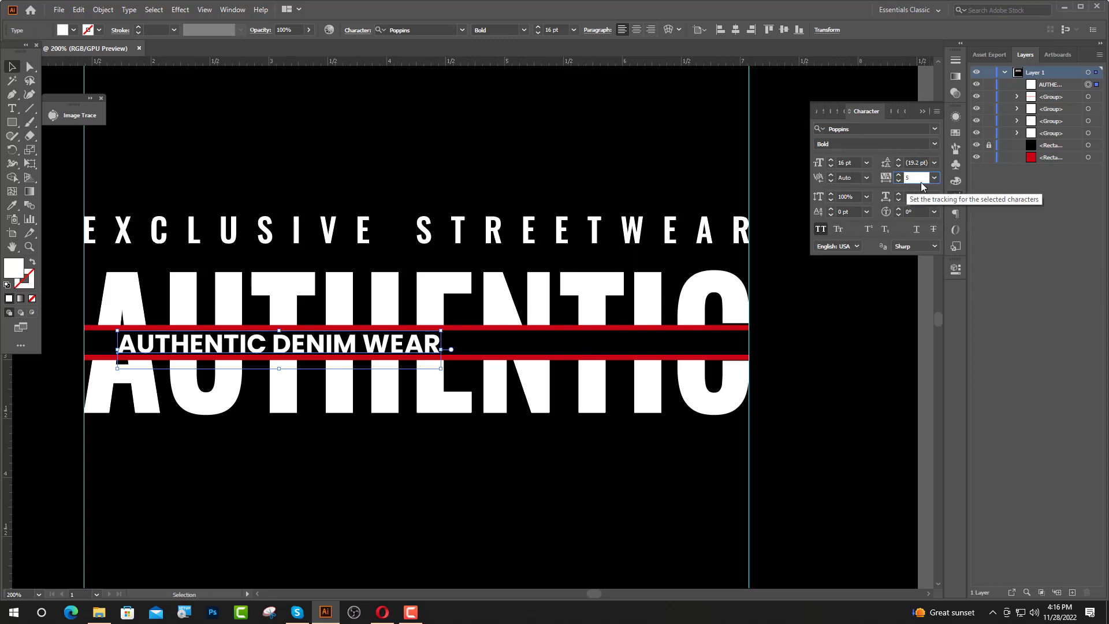
pyautogui.write('500')
pyautogui.press('Return')
pyautogui.write('60')
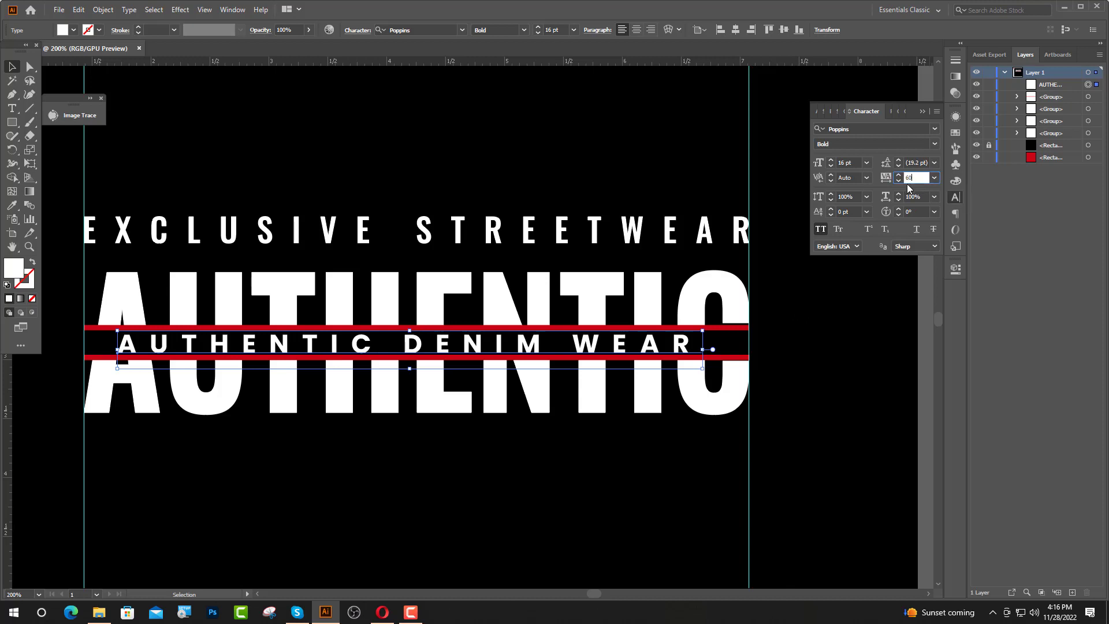
pyautogui.write('0')
pyautogui.press('Return')
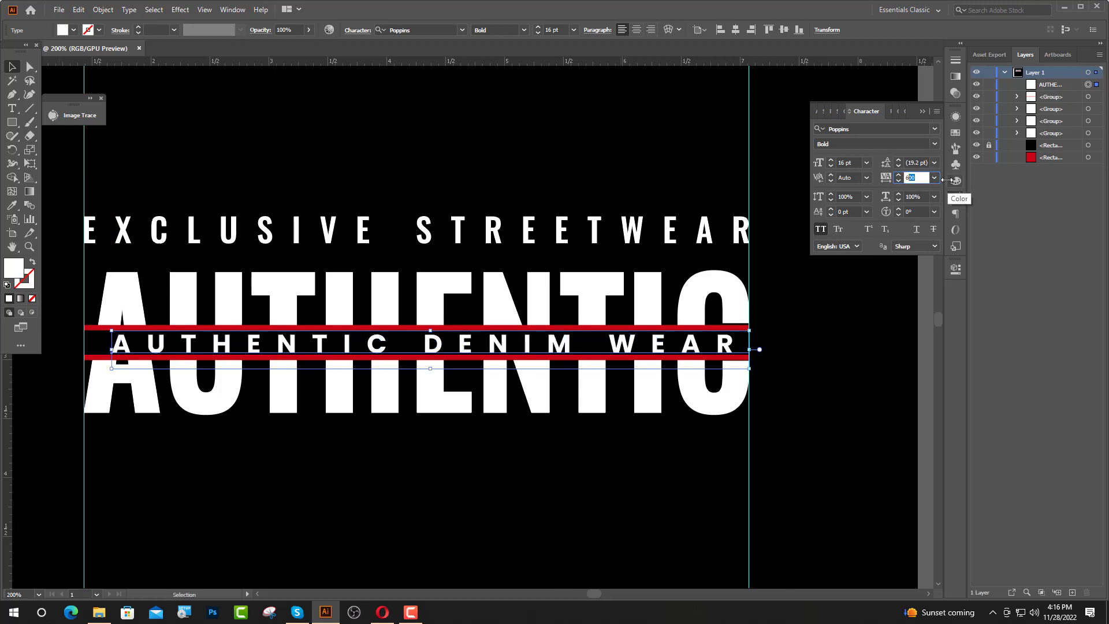
pyautogui.write('640')
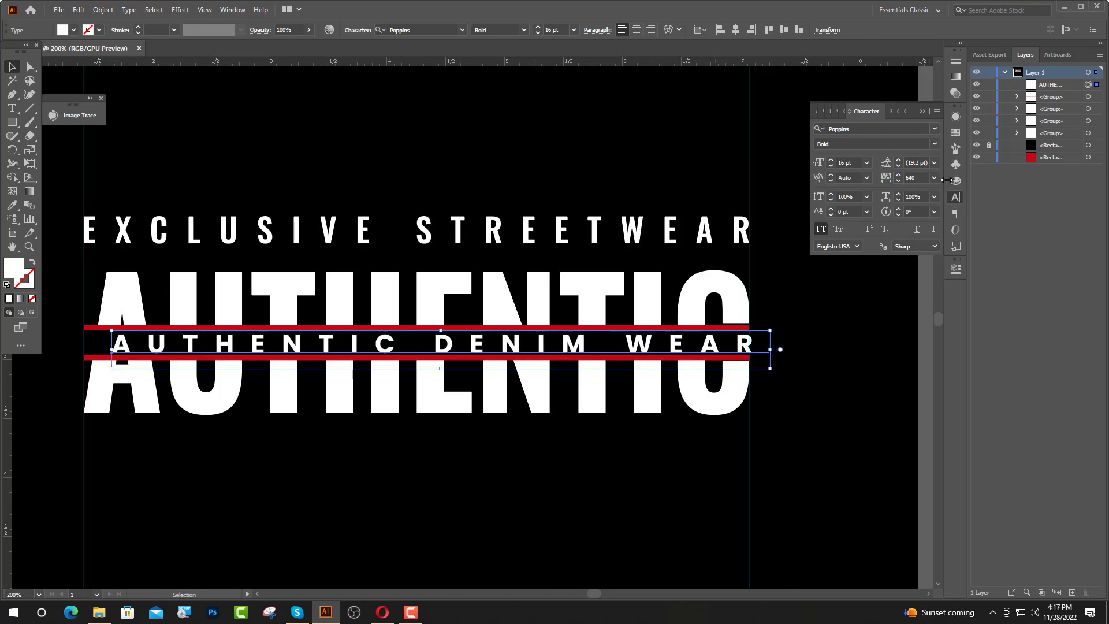
pyautogui.press('Return')
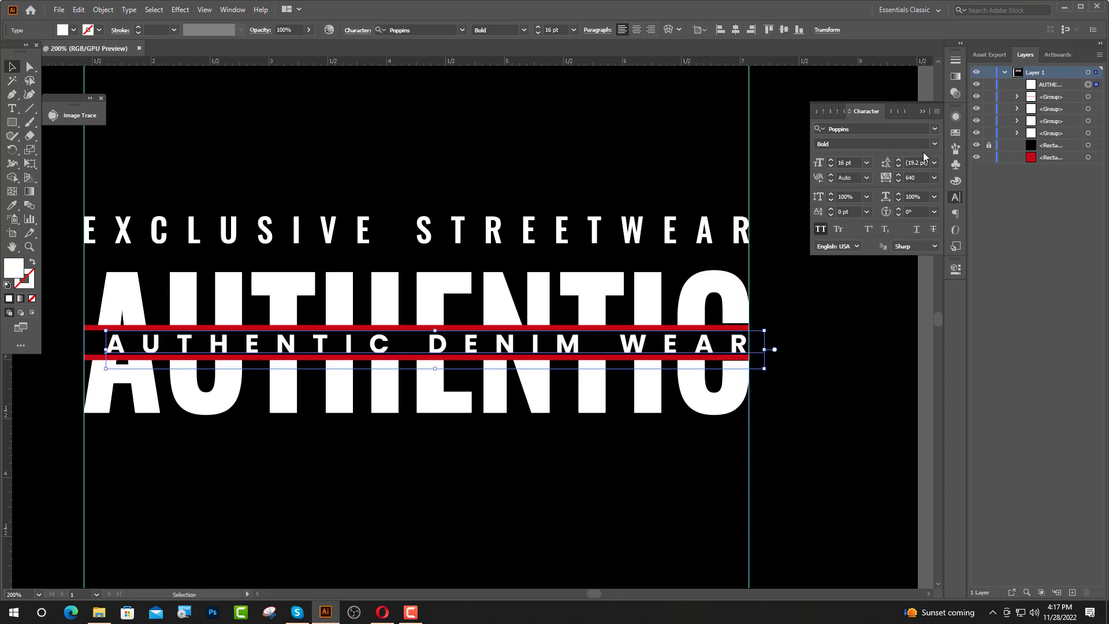
# Convert AUTHENTIC DENIM WEAR to outlines and centre it horizontally between the red strips.
pyautogui.click(925, 110)
pyautogui.rightClick(706, 346)
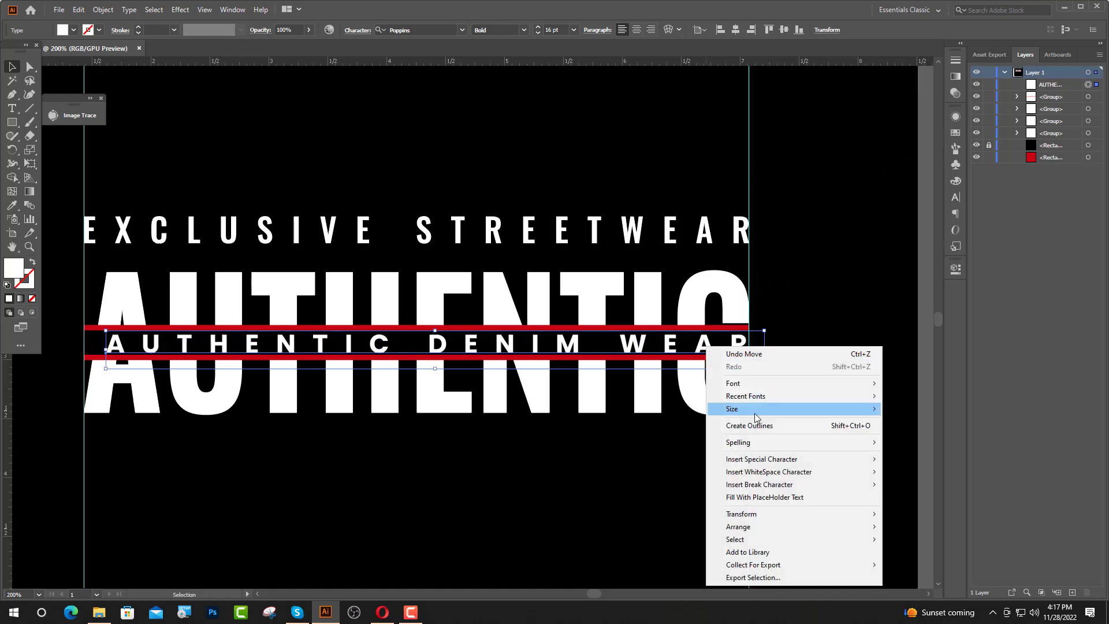
pyautogui.click(758, 428)
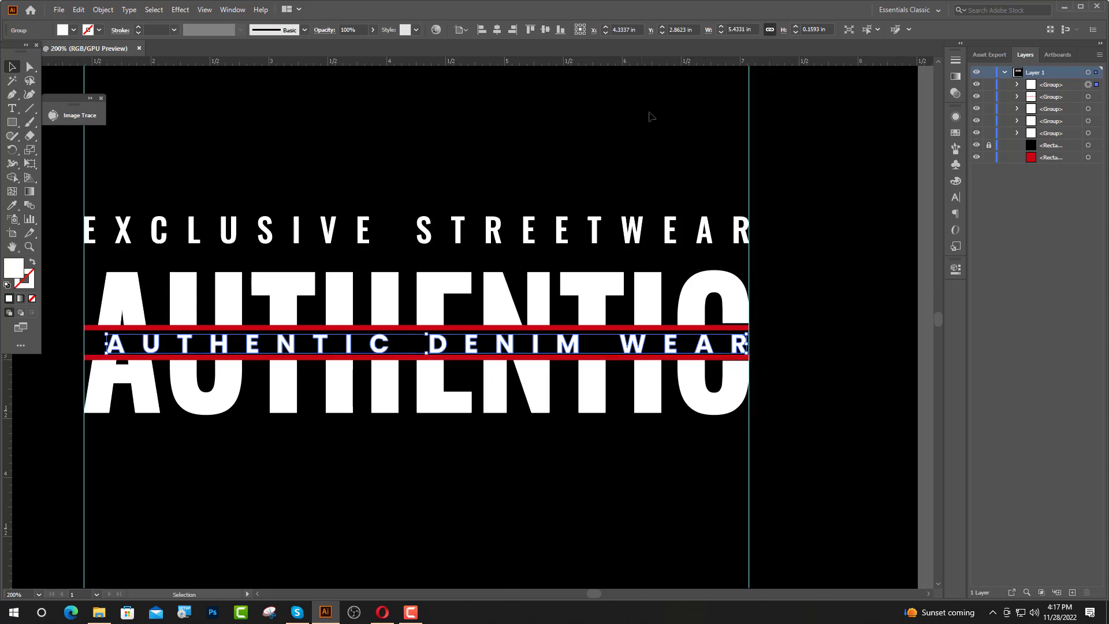
pyautogui.click(498, 29)
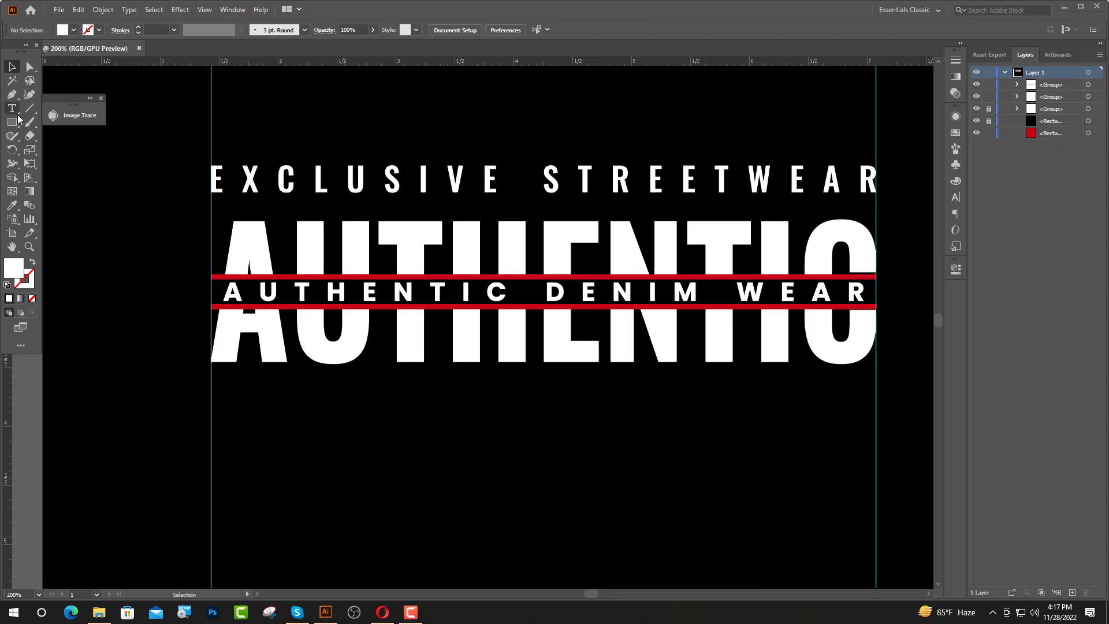
# Draw a horizontal line about 5.78 in long just below the lower red strip, with no fill and a 2 pt black stroke.
pyautogui.press('p')
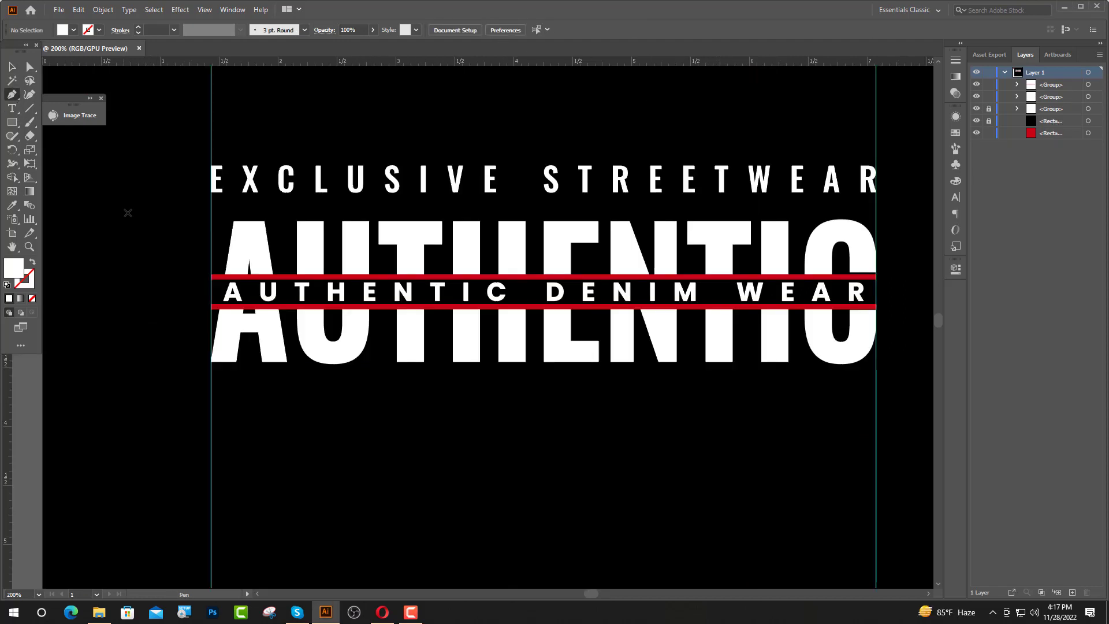
pyautogui.click(211, 309)
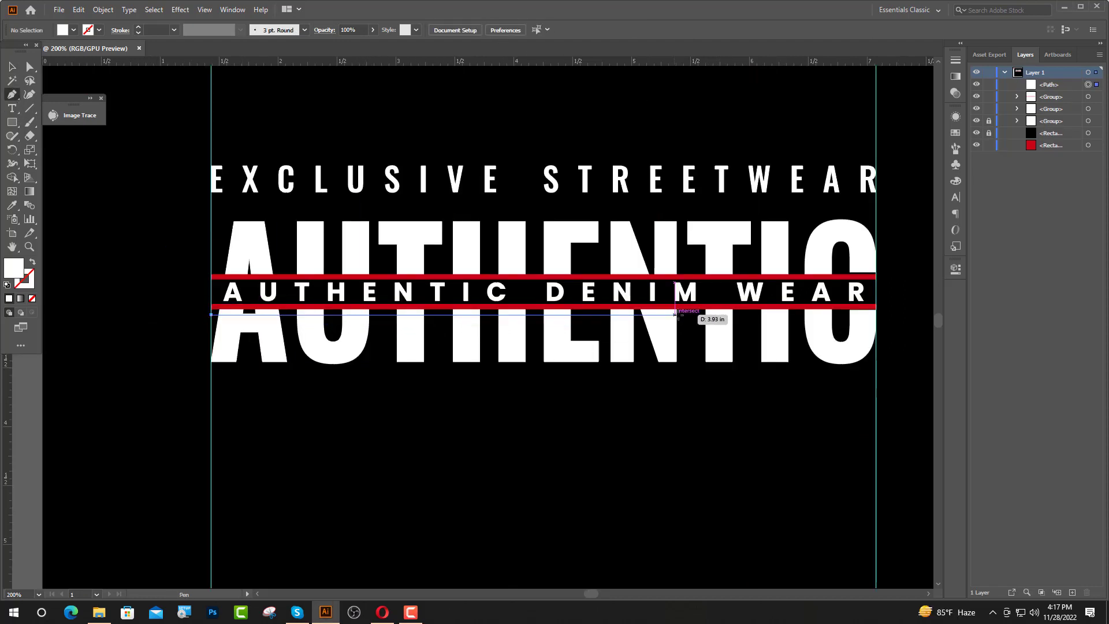
pyautogui.click(892, 313)
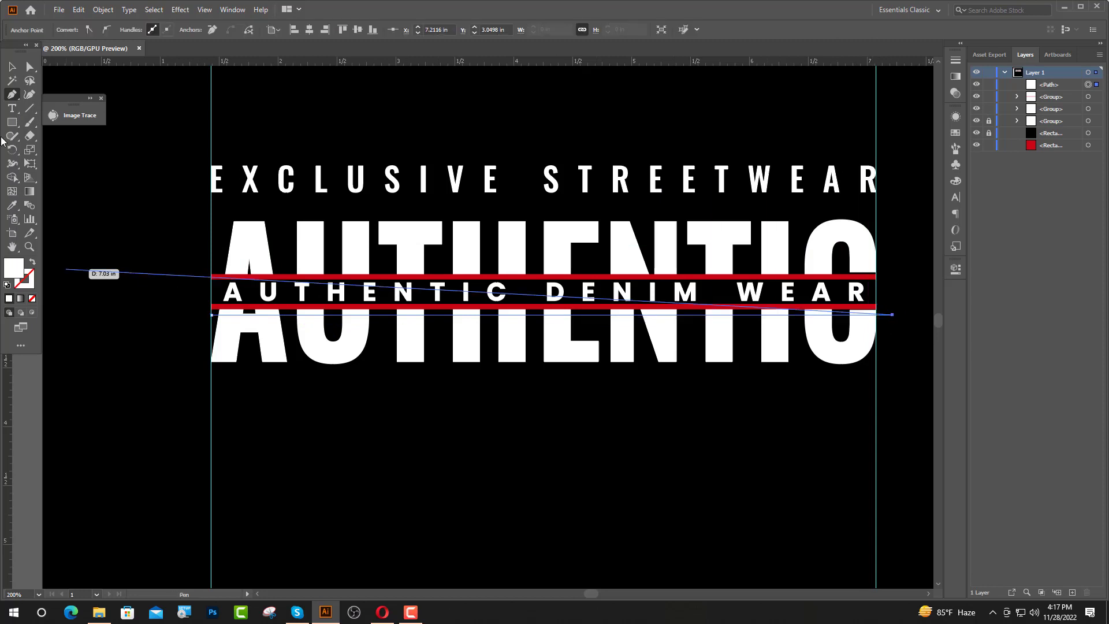
pyautogui.click(11, 67)
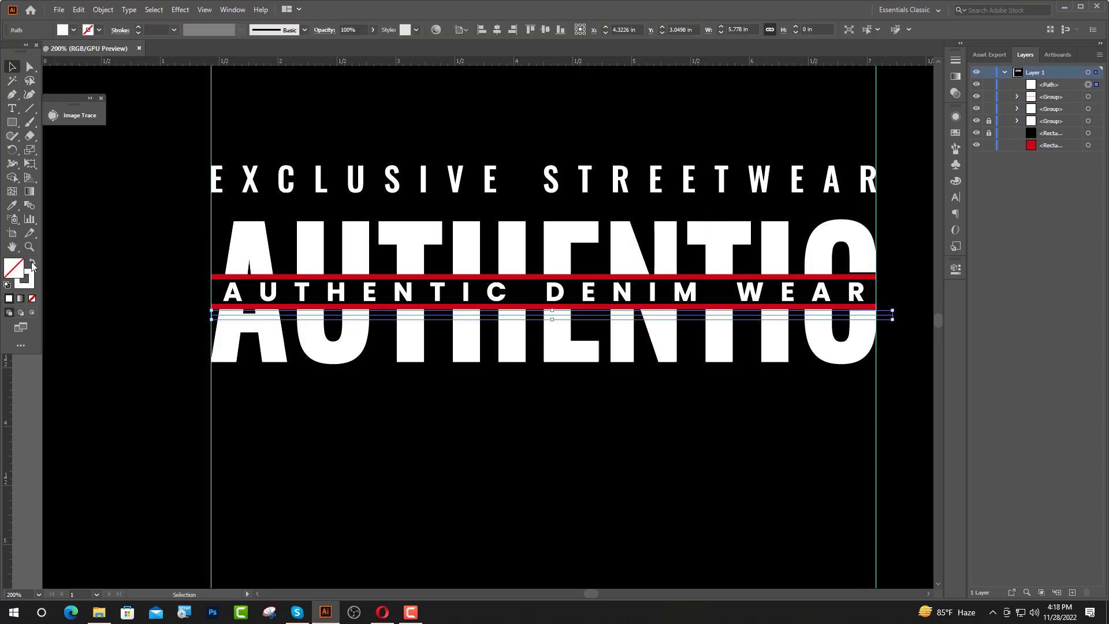
pyautogui.click(99, 31)
pyautogui.click(32, 50)
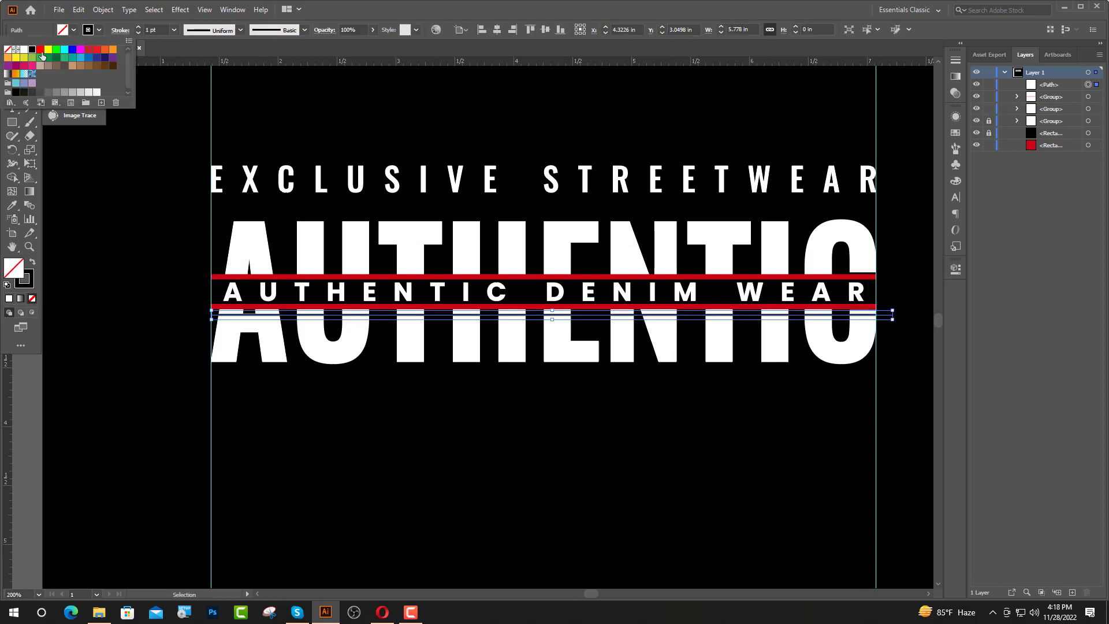
pyautogui.click(285, 324)
# Expand the black line's fill and stroke into a solid strip shape.
pyautogui.scroll(6, 283, 312)
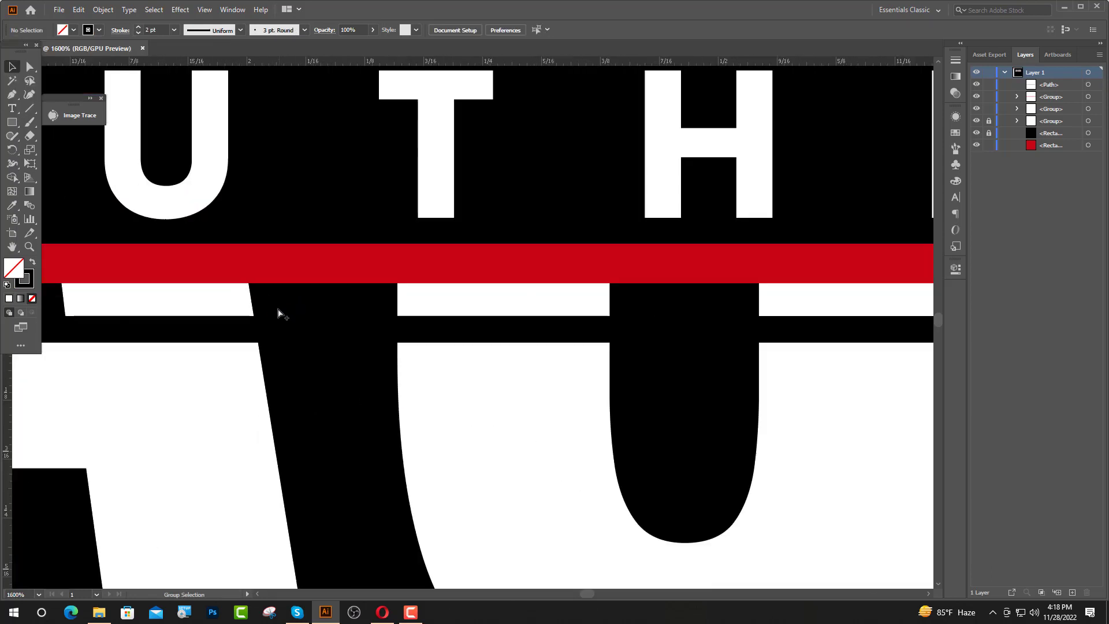
pyautogui.click(287, 330)
pyautogui.click(103, 9)
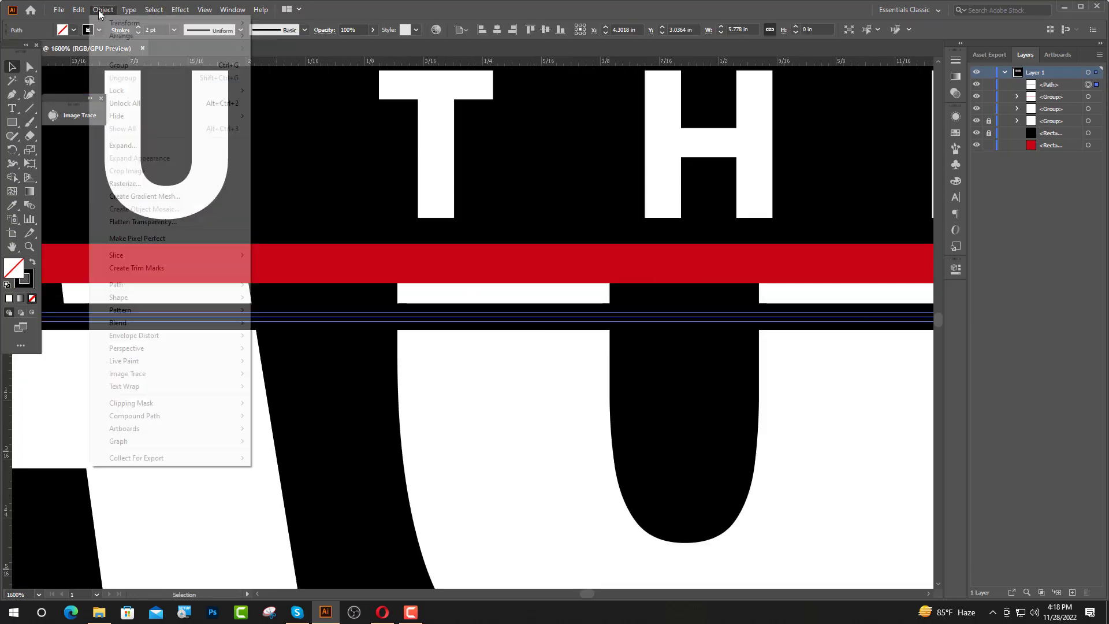
pyautogui.click(134, 149)
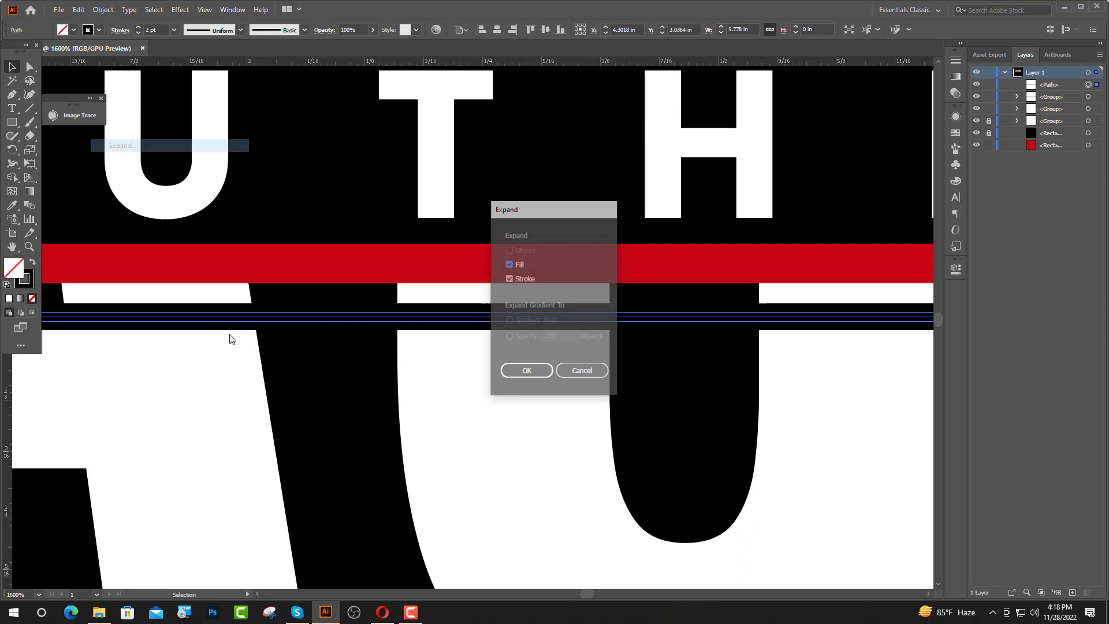
pyautogui.click(522, 371)
pyautogui.scroll(-6, 404, 378)
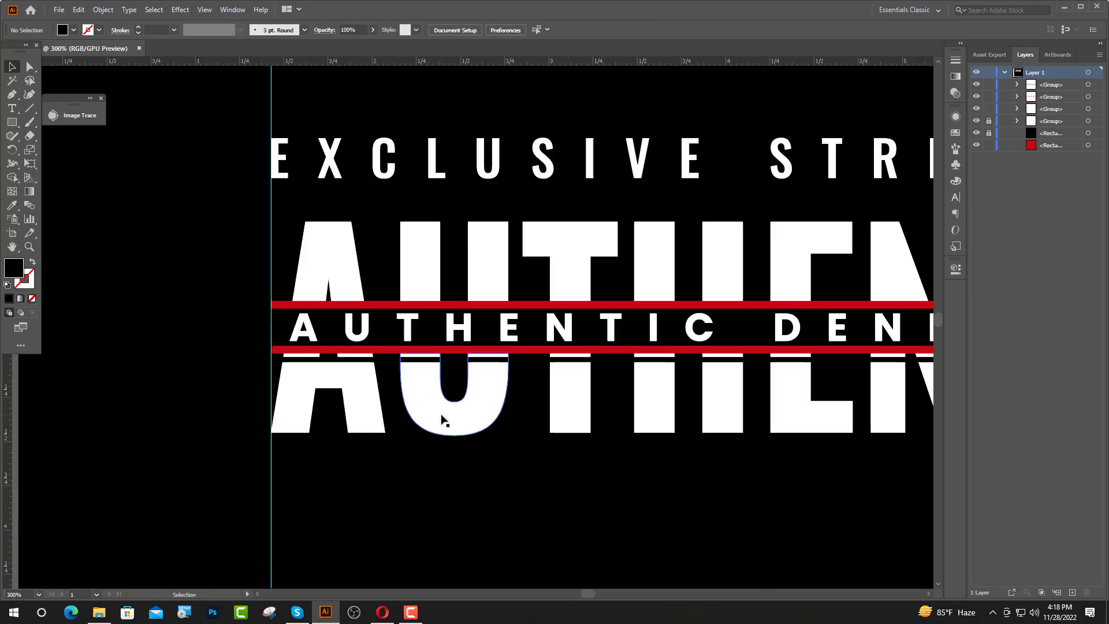
# Duplicate the black strip a short distance straight below the original across the lower half of AUTHENTIC.
pyautogui.scroll(3, 570, 375)
pyautogui.scroll(5, 570, 375)
pyautogui.moveTo(599, 397); pyautogui.dragTo(597, 465)
pyautogui.scroll(-3, 508, 439)
pyautogui.scroll(-3, 507, 439)
pyautogui.scroll(-1, 508, 436)
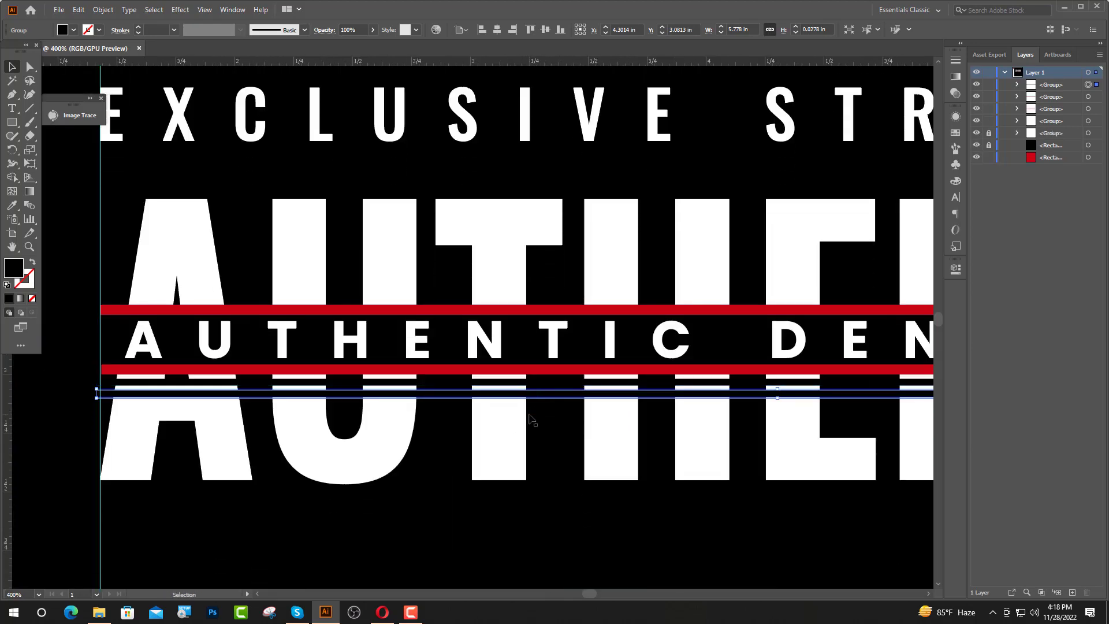
pyautogui.scroll(-2, 497, 413)
pyautogui.scroll(-1, 487, 405)
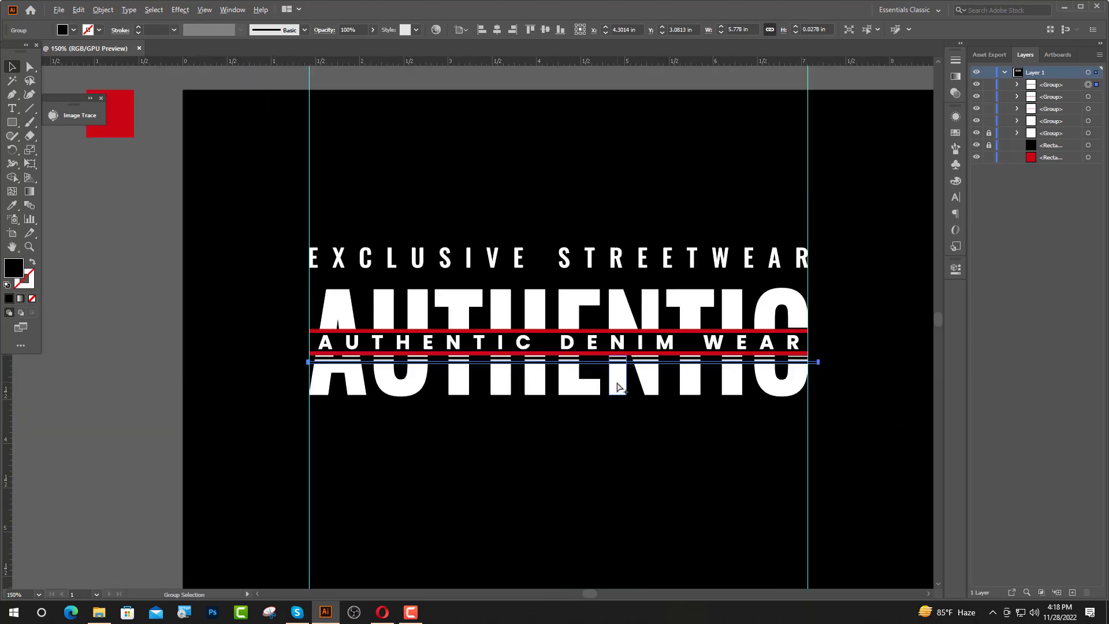
# Repeat the strip duplication at equal spacing down to the base of the AUTHENTIC letters.
pyautogui.scroll(1, 509, 384)
pyautogui.hotkey('ctrl', 'd')
pyautogui.hotkey('ctrl', 'd')
pyautogui.hotkey('ctrl', 'd')
pyautogui.hotkey('ctrl', 'd')
pyautogui.hotkey('ctrl', 'd')
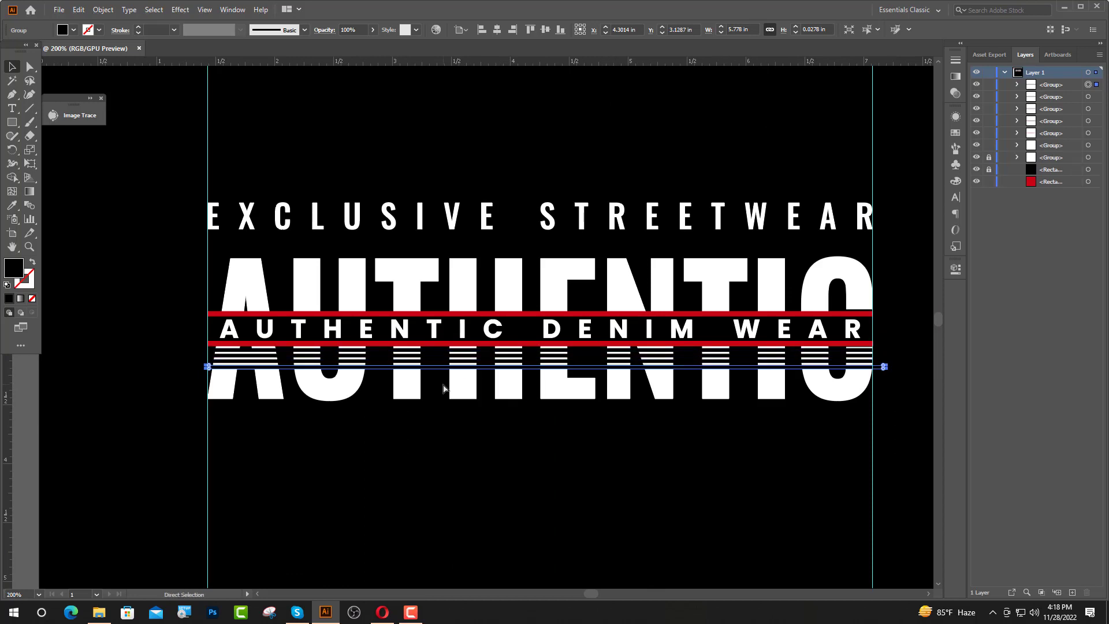
pyautogui.hotkey('ctrl', 'd')
pyautogui.hotkey('ctrl', 'd')
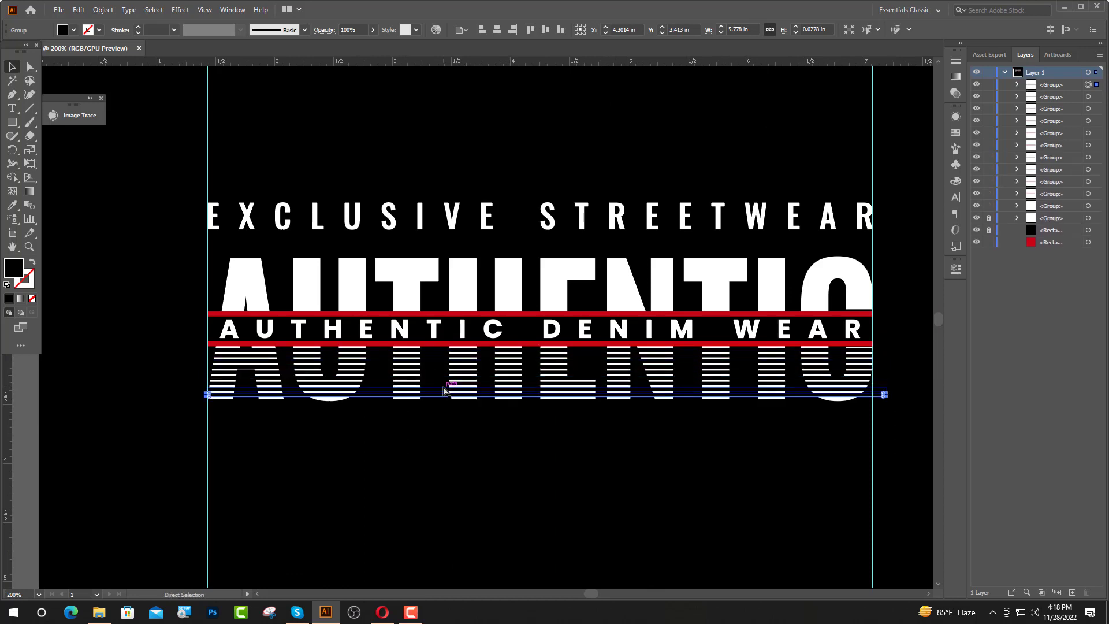
# Isolate the large AUTHENTIC lettering inside its group and make it a compound path.
pyautogui.click(509, 294)
pyautogui.click(1017, 195)
pyautogui.click(1089, 206)
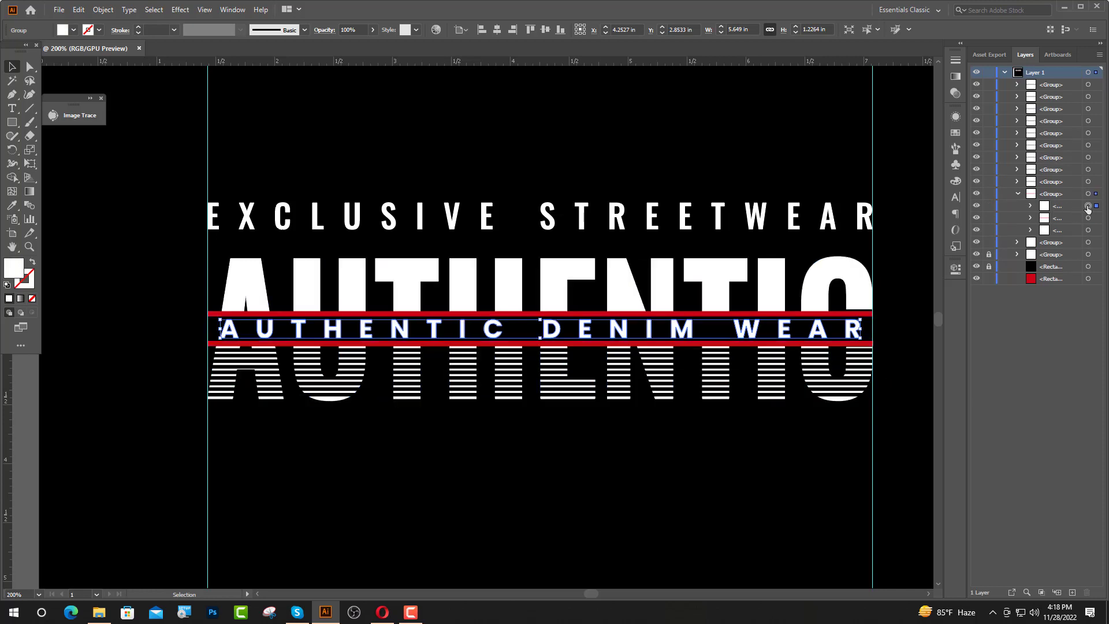
pyautogui.click(1088, 230)
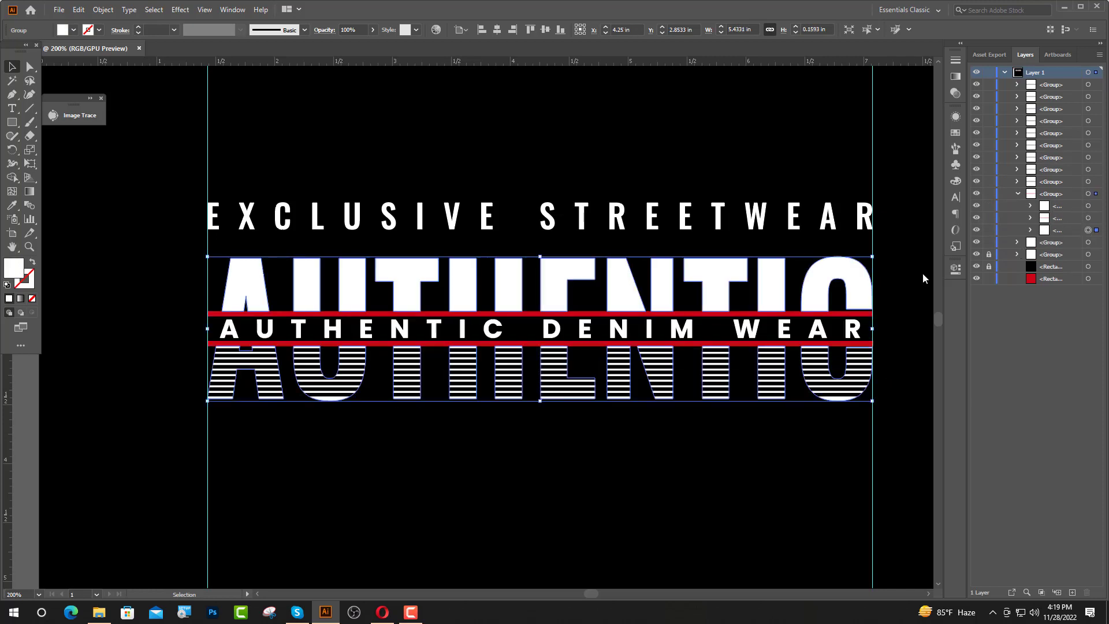
pyautogui.click(103, 10)
pyautogui.moveTo(174, 416)
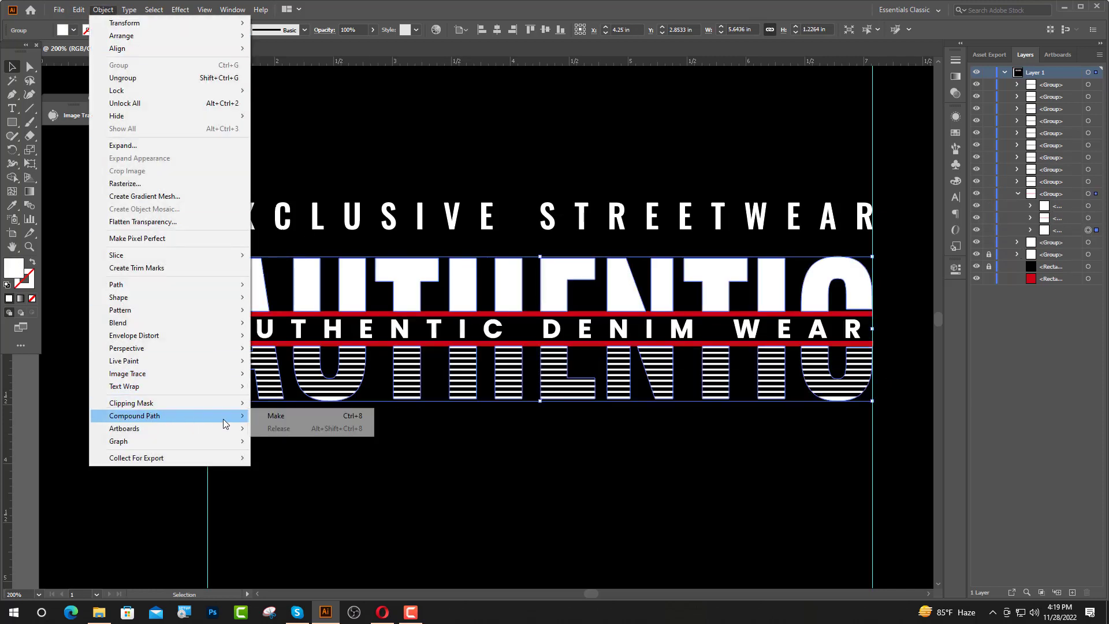
pyautogui.click(295, 420)
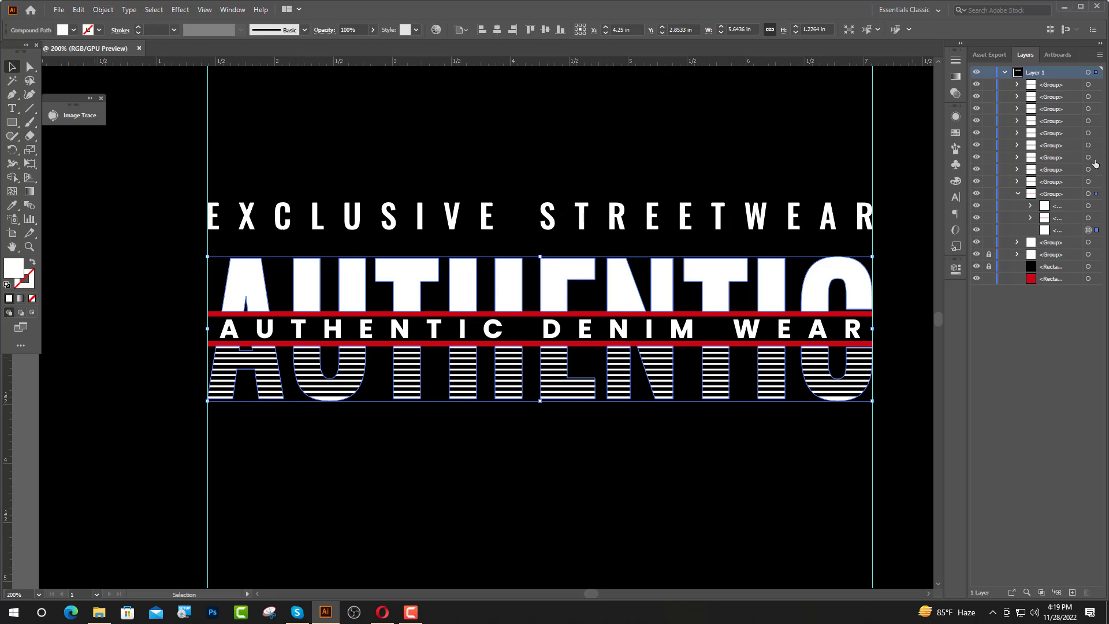
# Add all the black strips to the selection and cut them out of the AUTHENTIC lettering with Minus Front.
pyautogui.keyDown('shift'); pyautogui.click(1088, 182); pyautogui.keyUp('shift')
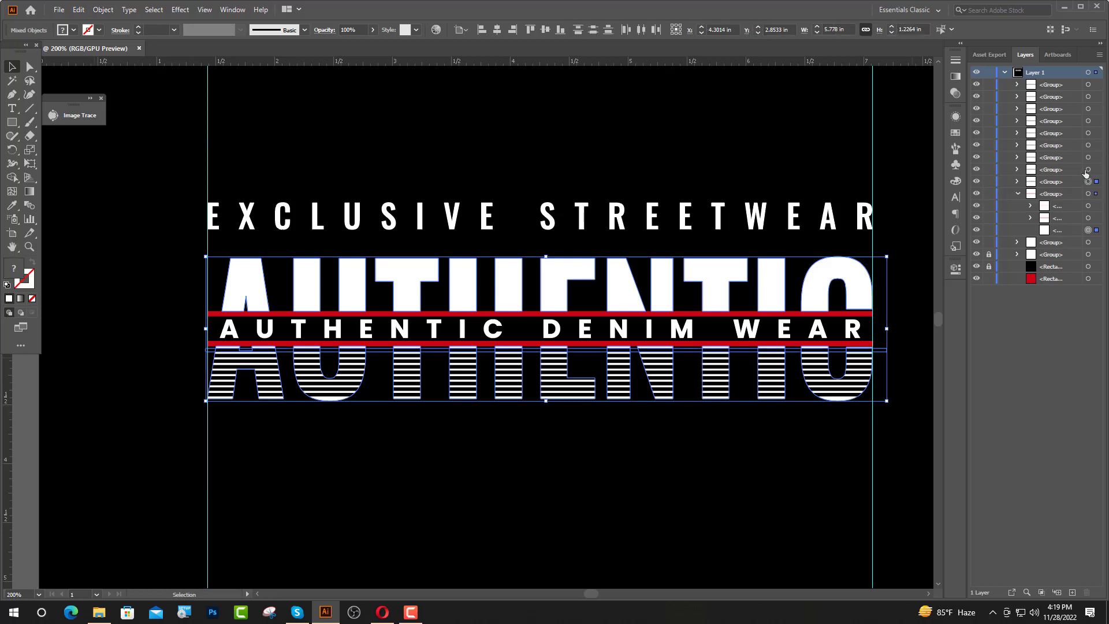
pyautogui.keyDown('shift'); pyautogui.click(1088, 170); pyautogui.keyUp('shift')
pyautogui.keyDown('shift'); pyautogui.click(1088, 157); pyautogui.keyUp('shift')
pyautogui.keyDown('shift'); pyautogui.click(1083, 146); pyautogui.keyUp('shift')
pyautogui.keyDown('shift'); pyautogui.click(1089, 145); pyautogui.keyUp('shift')
pyautogui.keyDown('shift'); pyautogui.click(1088, 133); pyautogui.keyUp('shift')
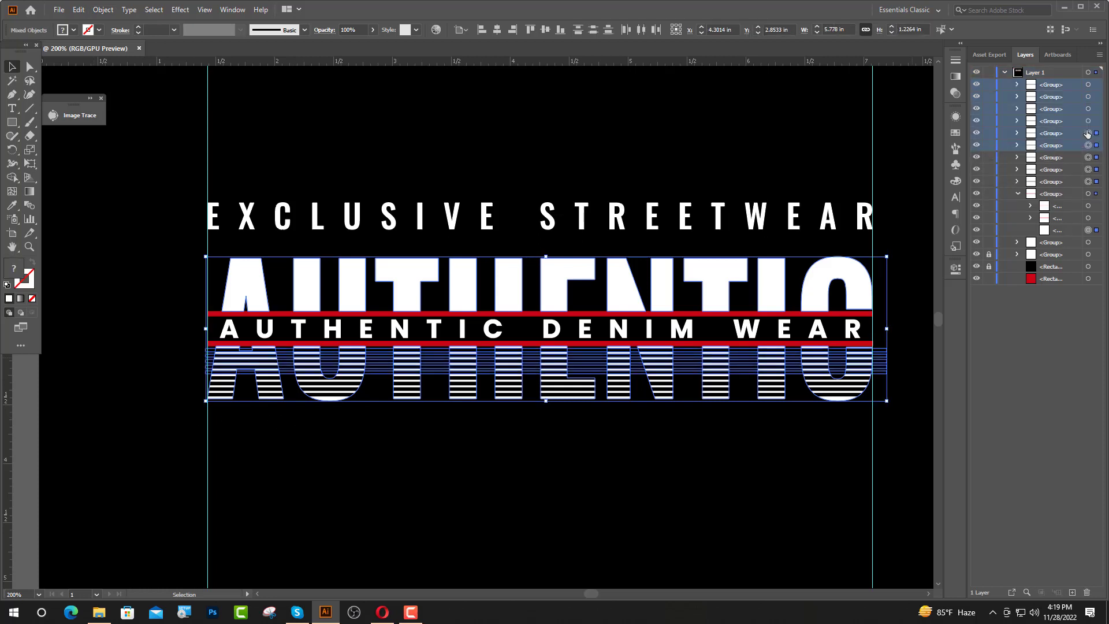
pyautogui.keyDown('shift'); pyautogui.click(1088, 121); pyautogui.keyUp('shift')
pyautogui.keyDown('shift'); pyautogui.click(1087, 97); pyautogui.keyUp('shift')
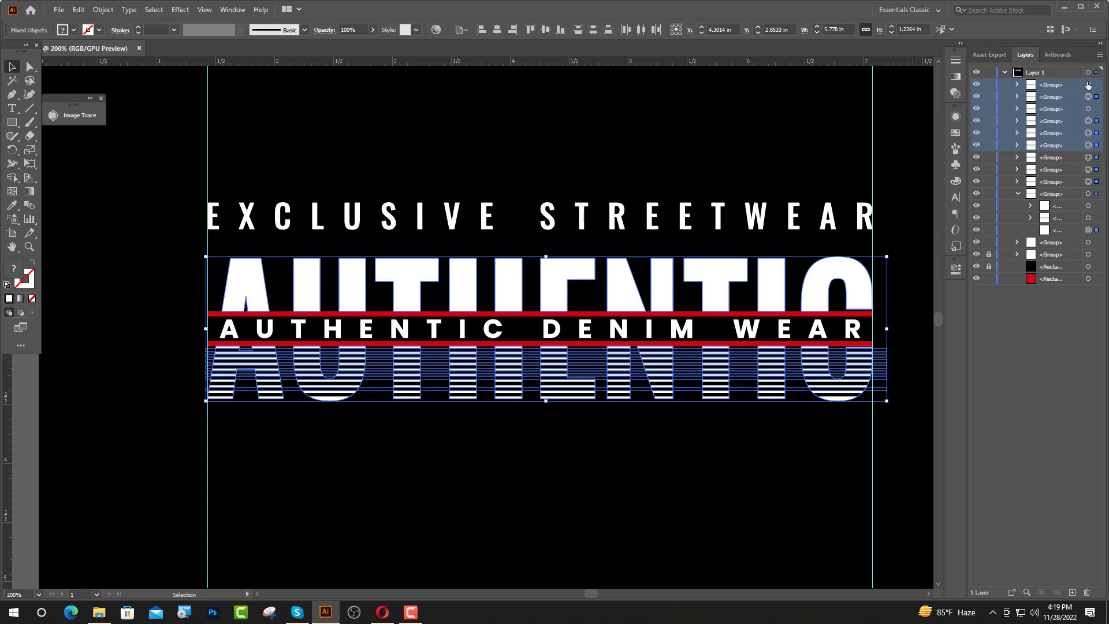
pyautogui.keyDown('shift'); pyautogui.click(1088, 85); pyautogui.keyUp('shift')
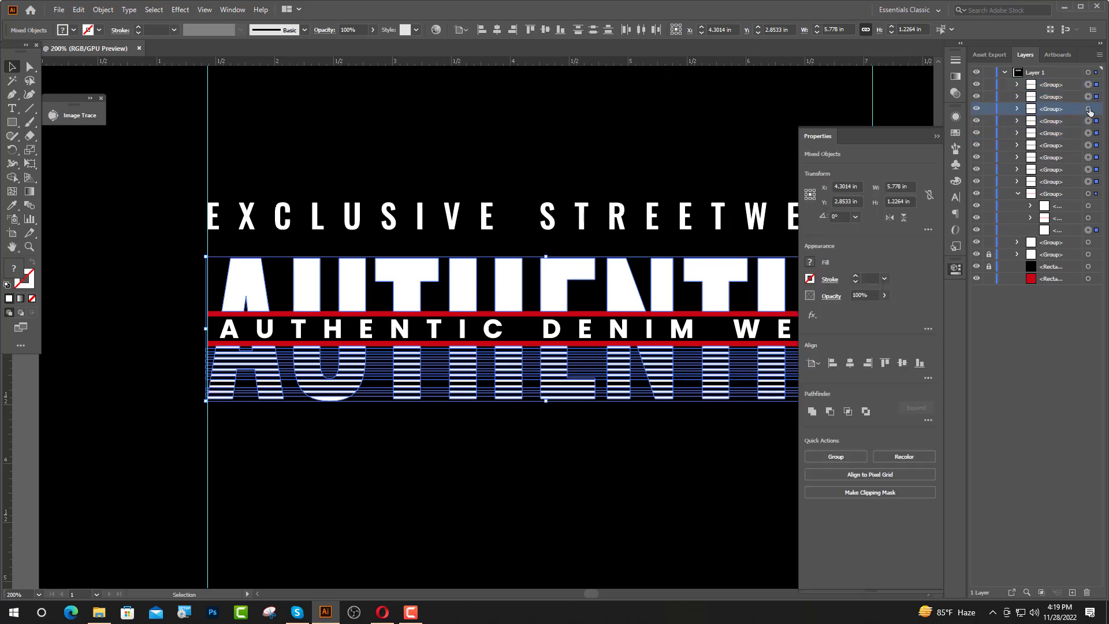
pyautogui.keyDown('shift'); pyautogui.click(1088, 110); pyautogui.keyUp('shift')
pyautogui.click(830, 412)
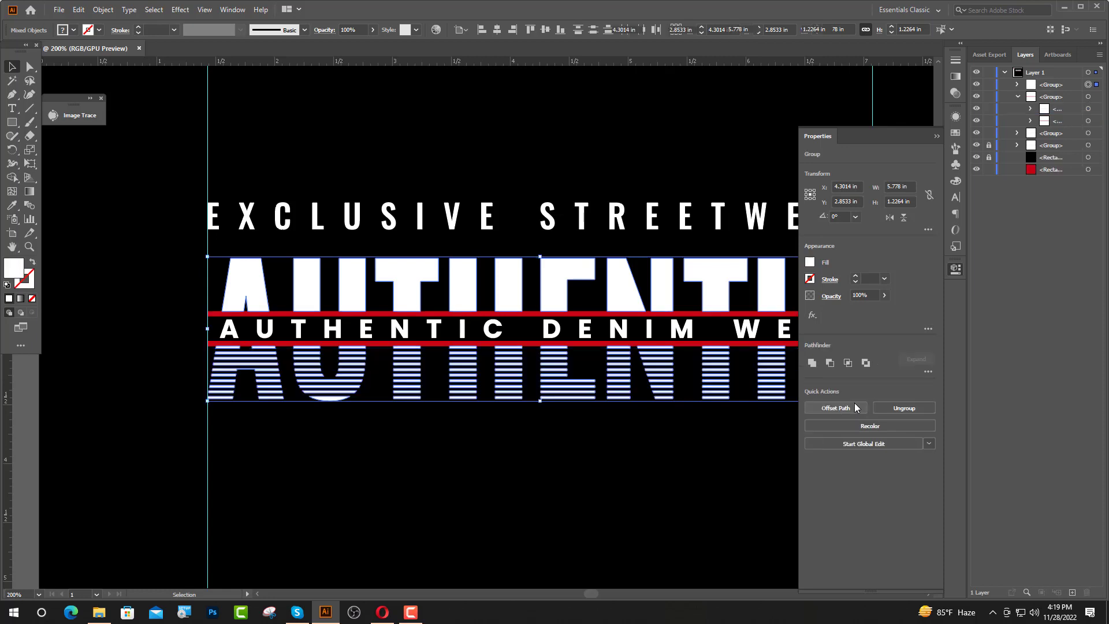
pyautogui.click(936, 135)
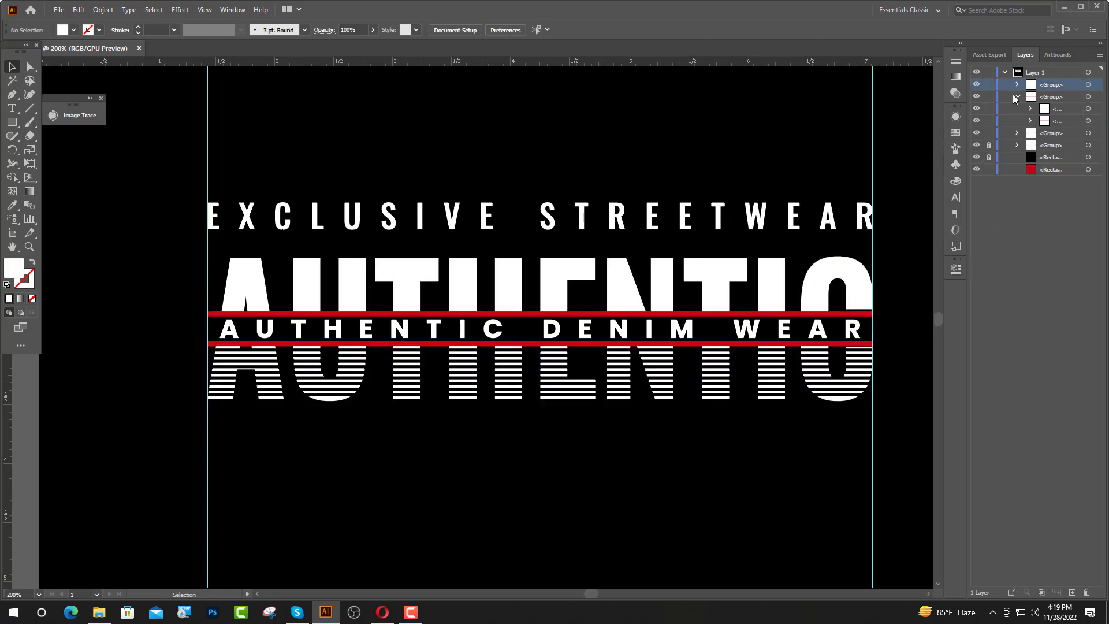
# Combine the striped AUTHENTIC lettering into one group with the red strips and AUTHENTIC DENIM WEAR.
pyautogui.click(1017, 97)
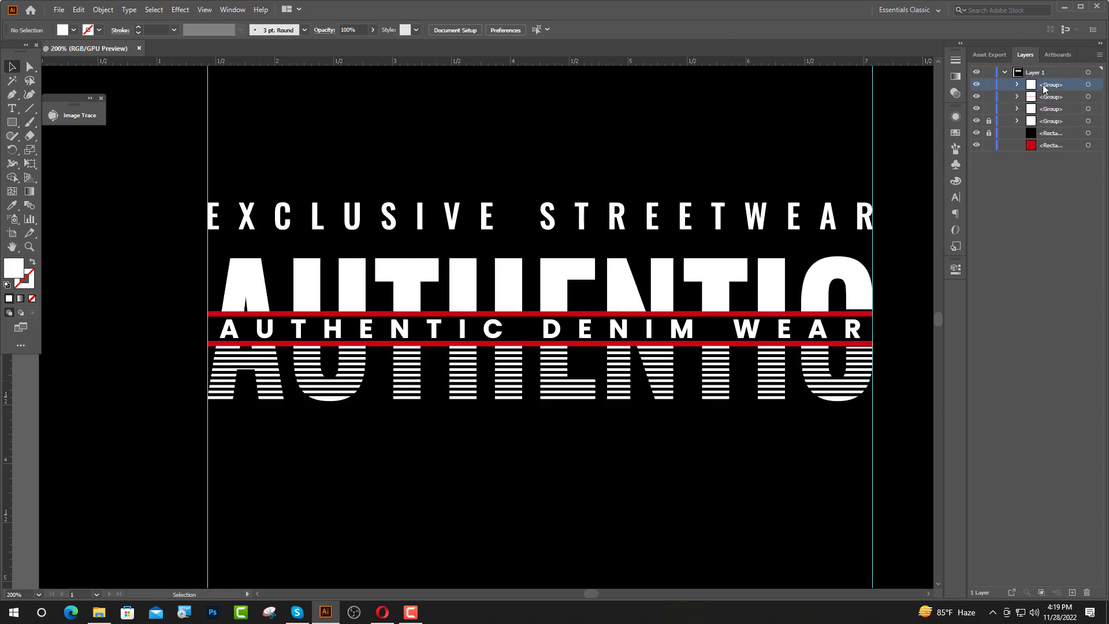
pyautogui.scroll(-3, 432, 403)
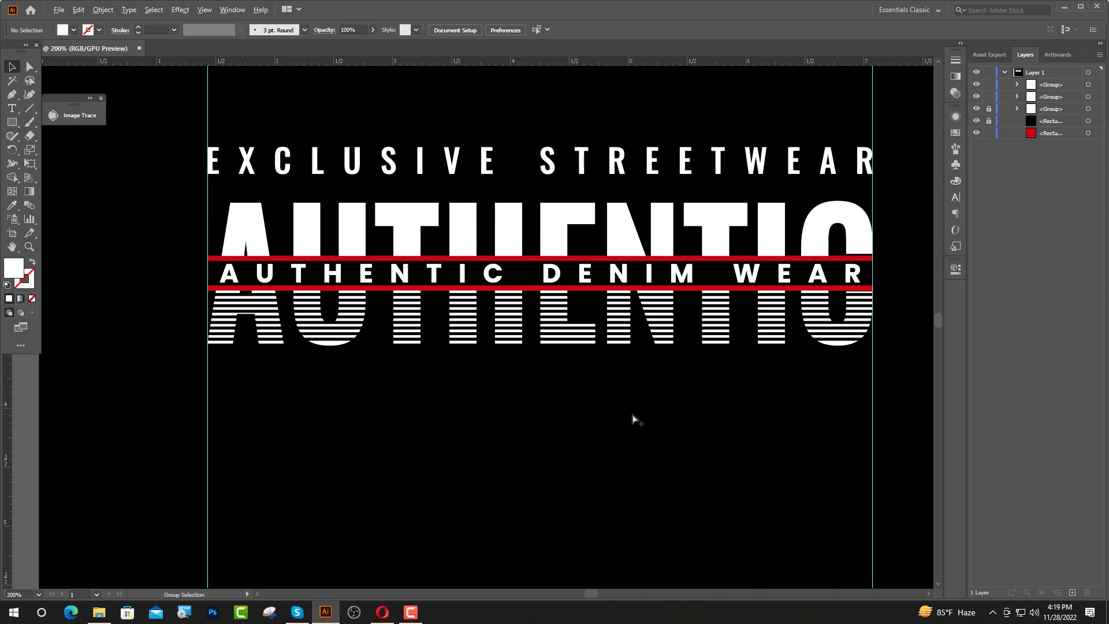
pyautogui.scroll(1, 590, 410)
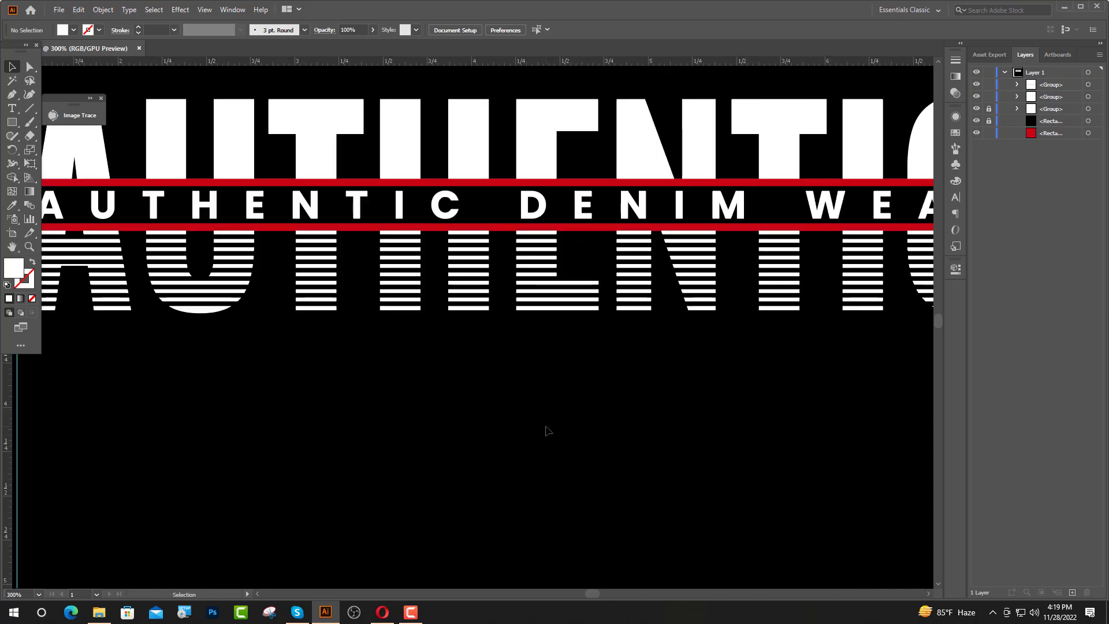
# Start a new text line below the striped AUTHENTIC lettering and reduce its wide tracking.
pyautogui.click(11, 108)
pyautogui.click(308, 401)
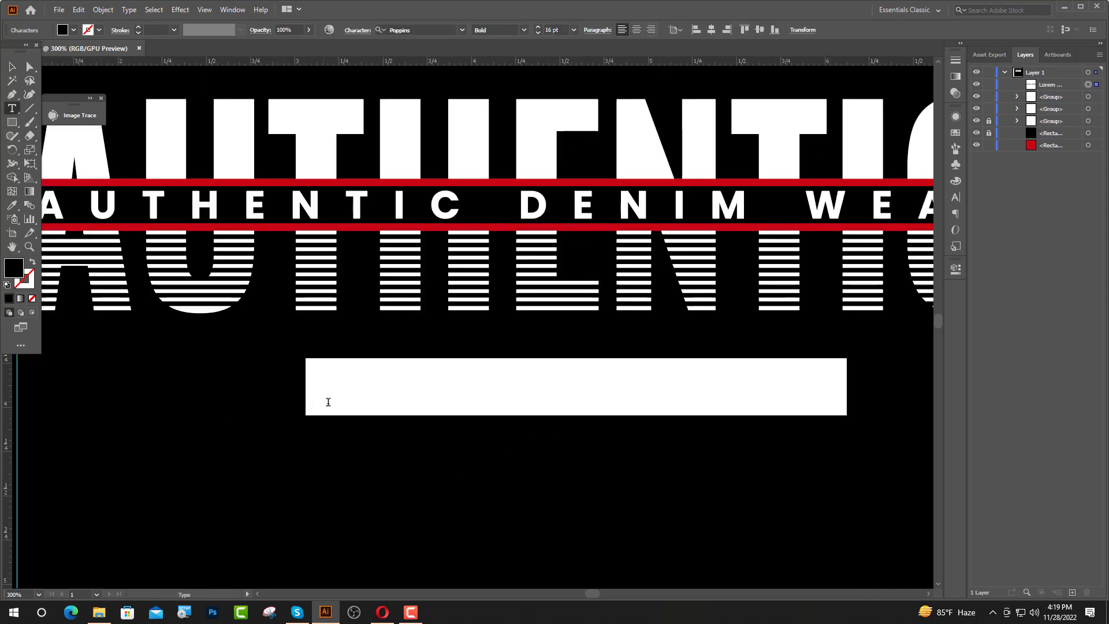
pyautogui.click(955, 198)
pyautogui.click(934, 179)
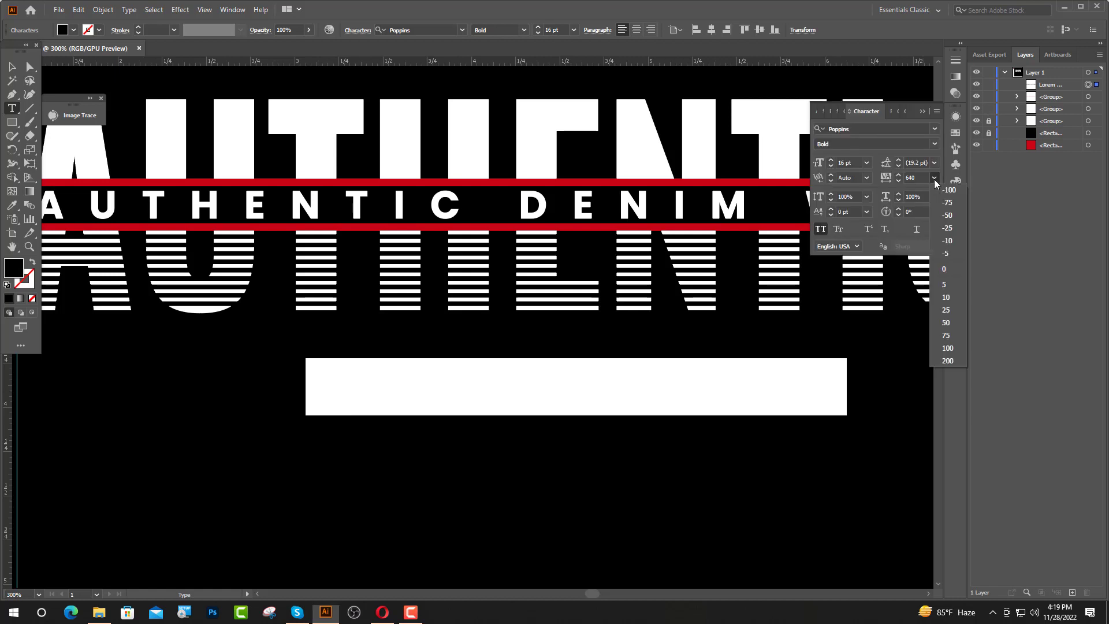
pyautogui.click(939, 279)
pyautogui.click(921, 114)
# Set the new text line's font to Oswald in the Regular style.
pyautogui.click(415, 29)
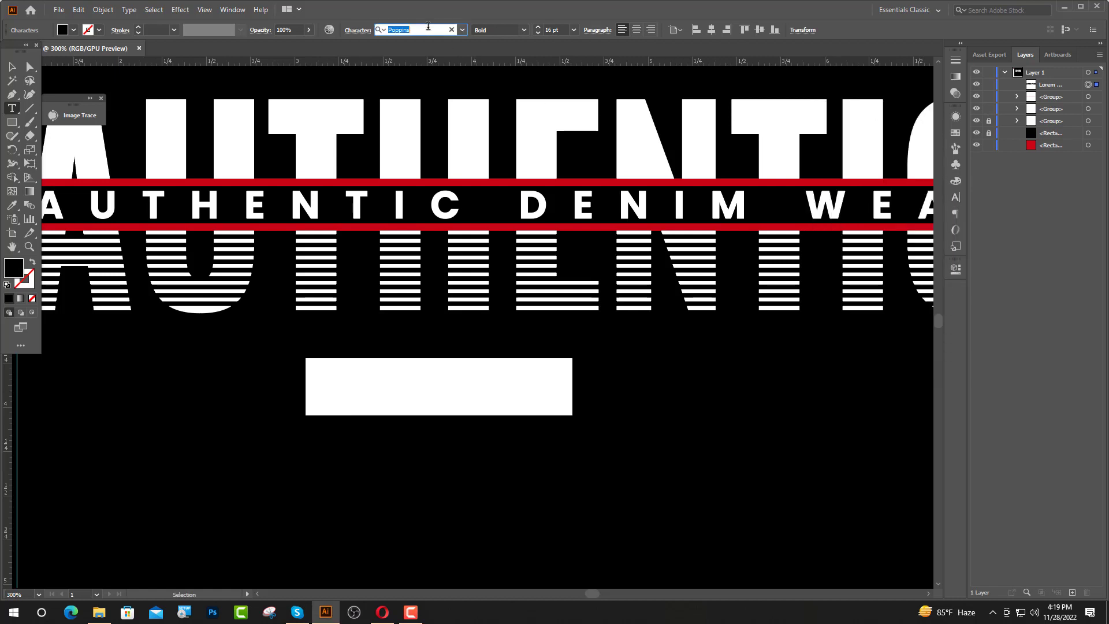
pyautogui.write('os')
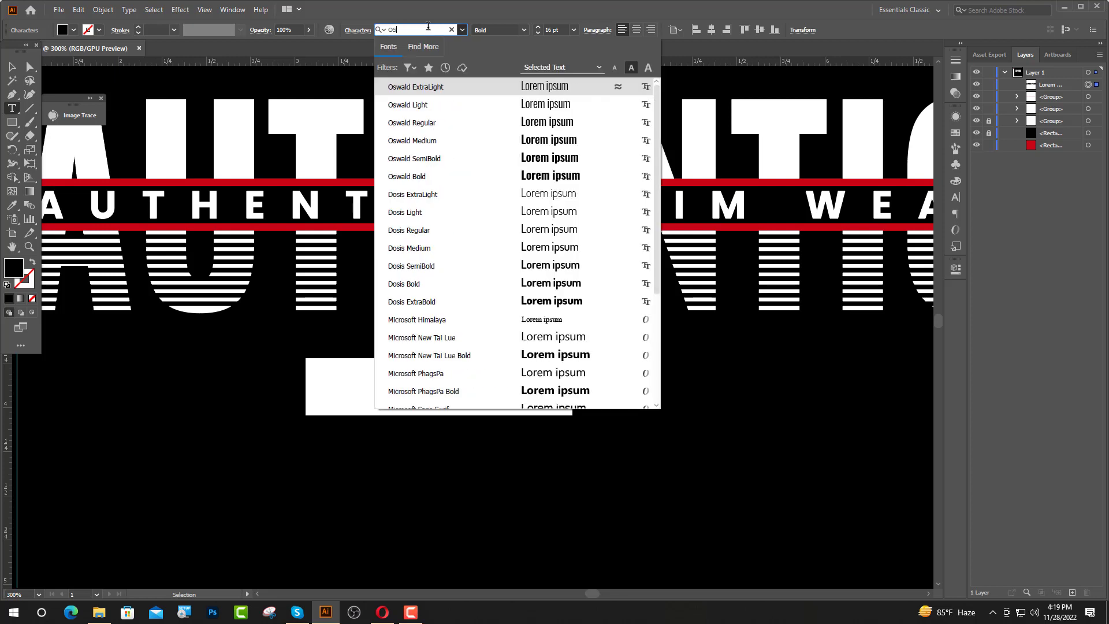
pyautogui.click(445, 156)
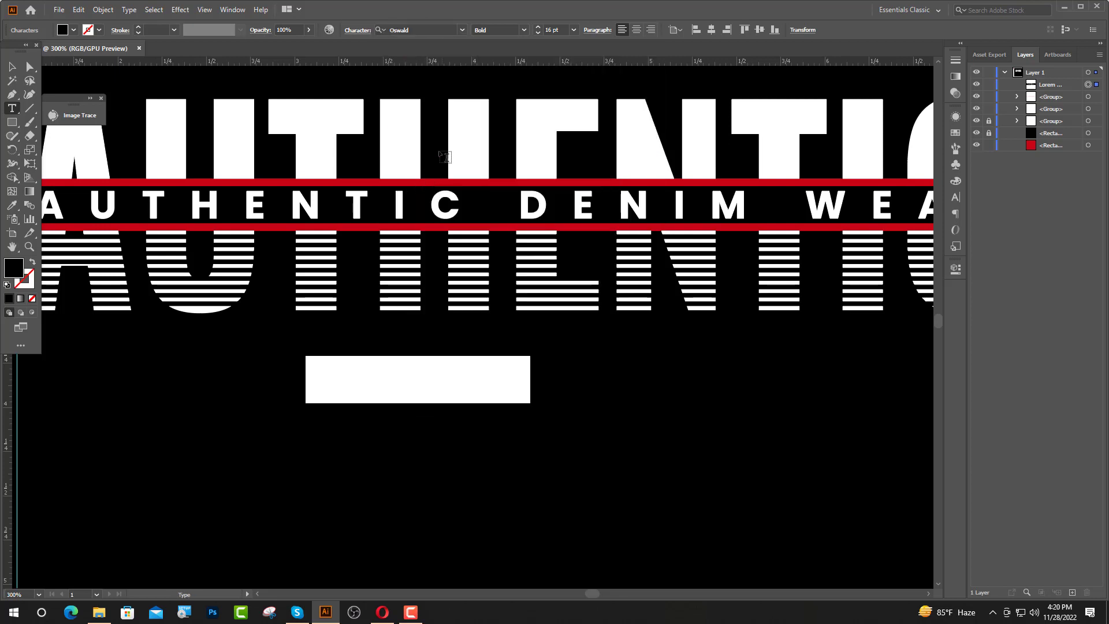
pyautogui.click(524, 29)
pyautogui.click(498, 73)
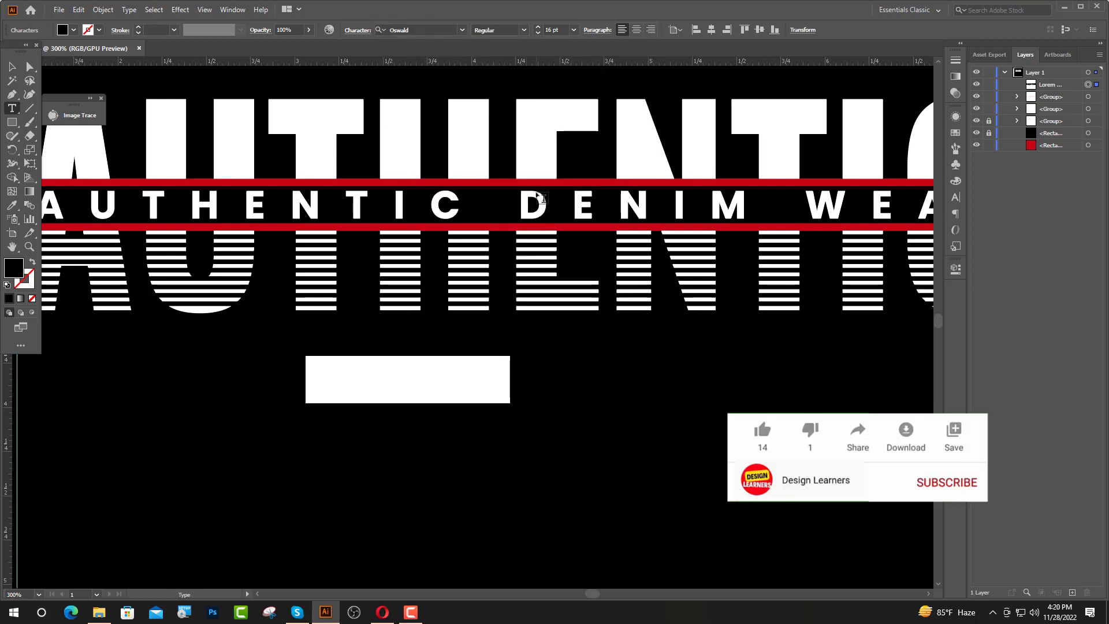
# Enter CORE DENIM as the text and centre the line horizontally.
pyautogui.write('COOL DENI')
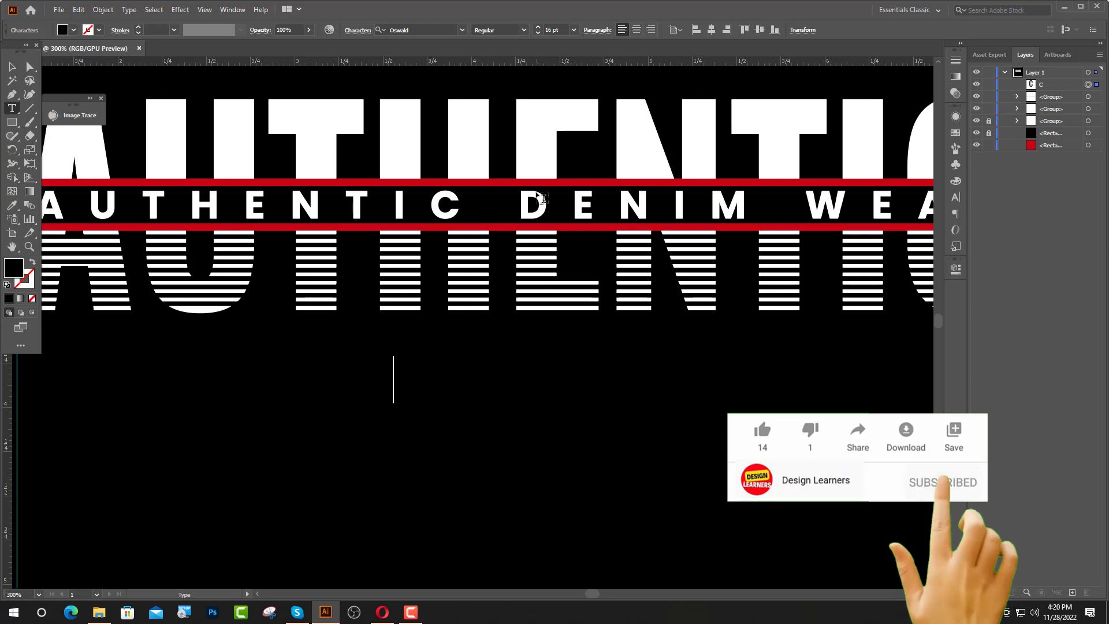
pyautogui.write('M')
pyautogui.press('Escape')
pyautogui.click(736, 29)
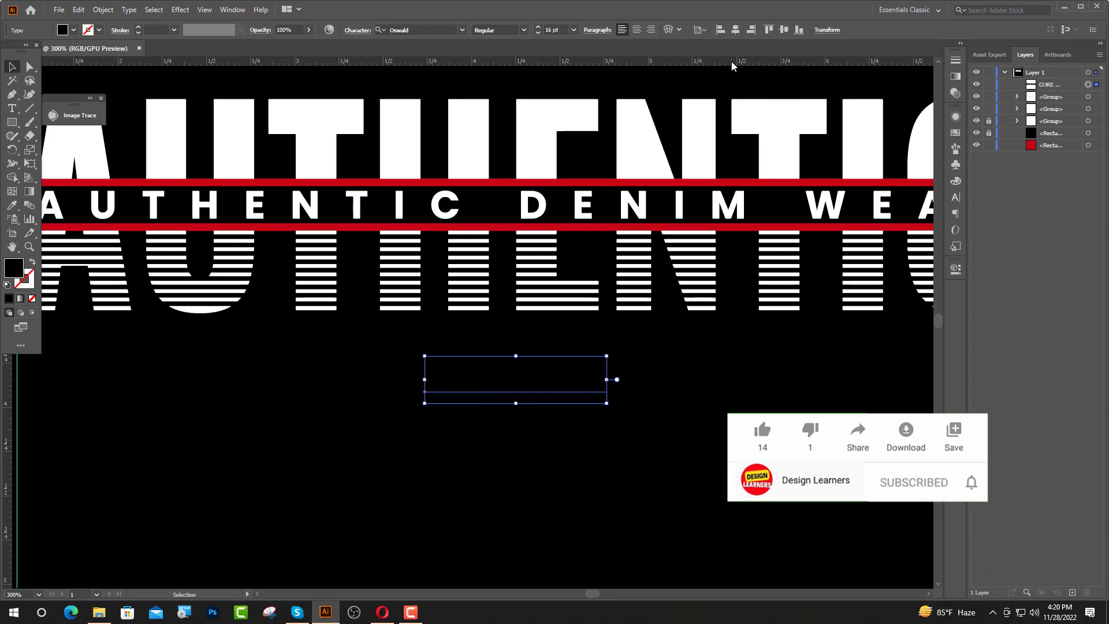
# Colour the CORE DENIM text white by sampling the AUTHENTIC lettering with the Eyedropper.
pyautogui.scroll(-2, 393, 315)
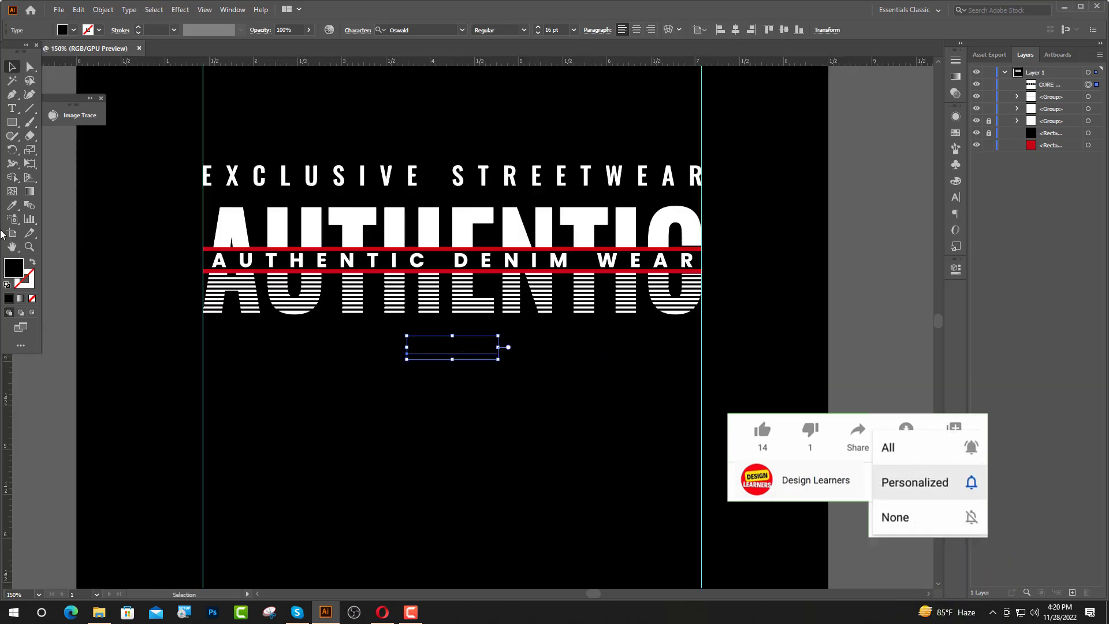
pyautogui.click(11, 207)
pyautogui.click(220, 242)
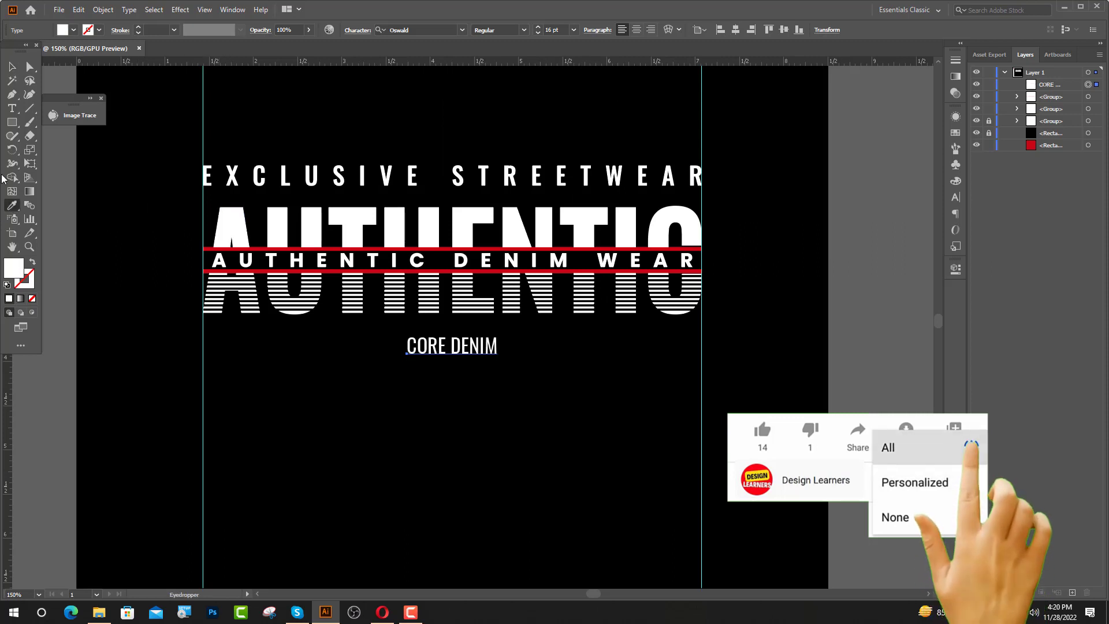
pyautogui.click(12, 66)
# Set the tracking of CORE DENIM to 300 and centre the widened line horizontally.
pyautogui.hotkey('ctrl', '+')
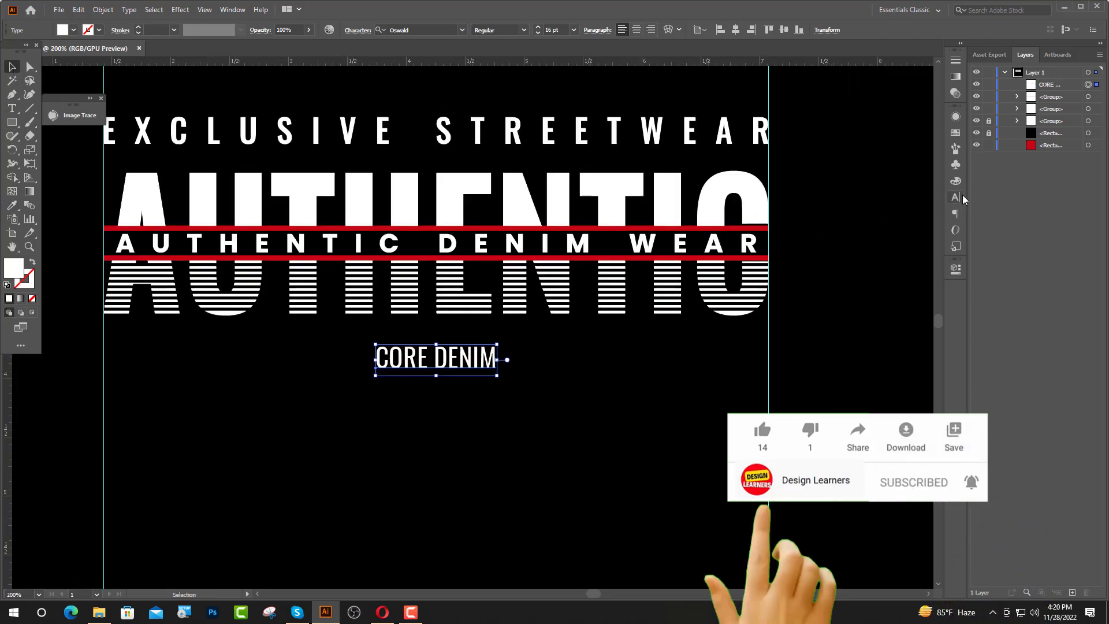
pyautogui.click(956, 197)
pyautogui.click(898, 181)
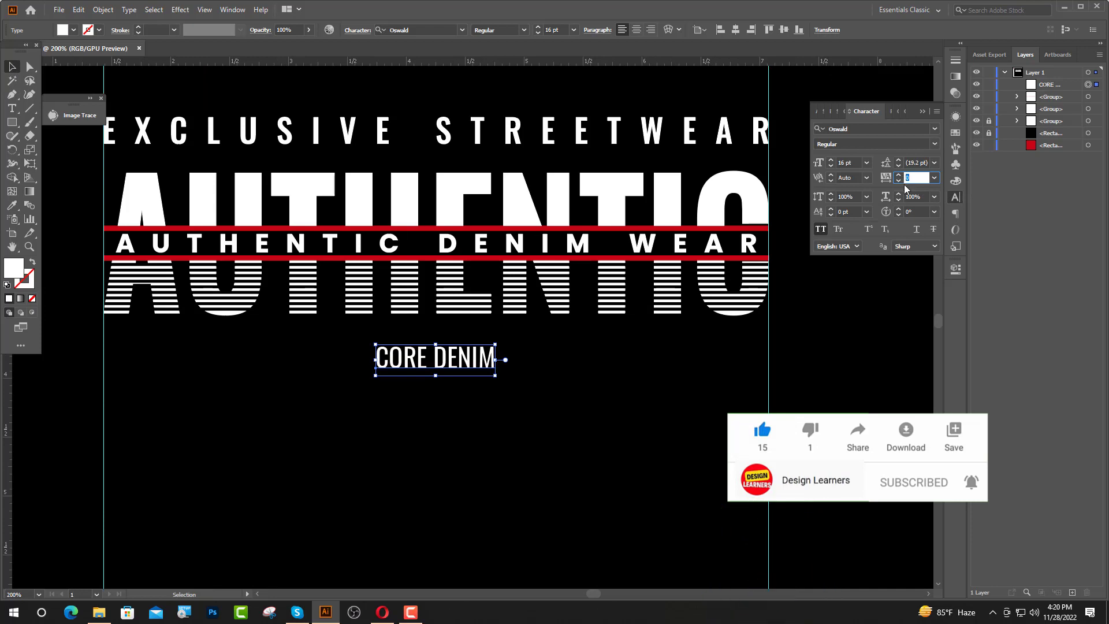
pyautogui.press('Return')
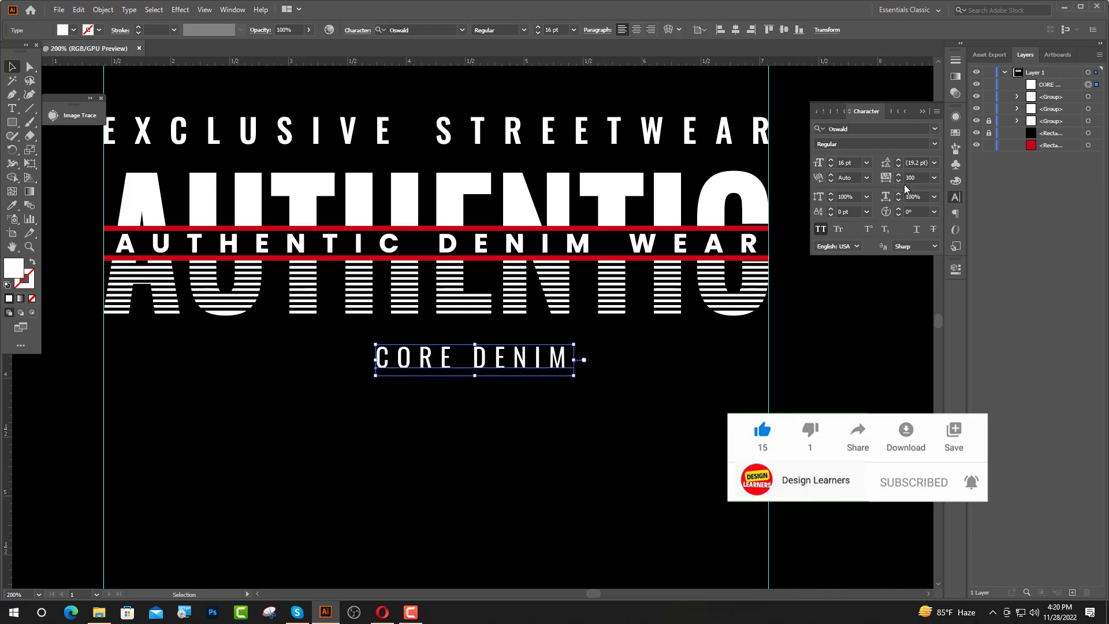
pyautogui.click(923, 111)
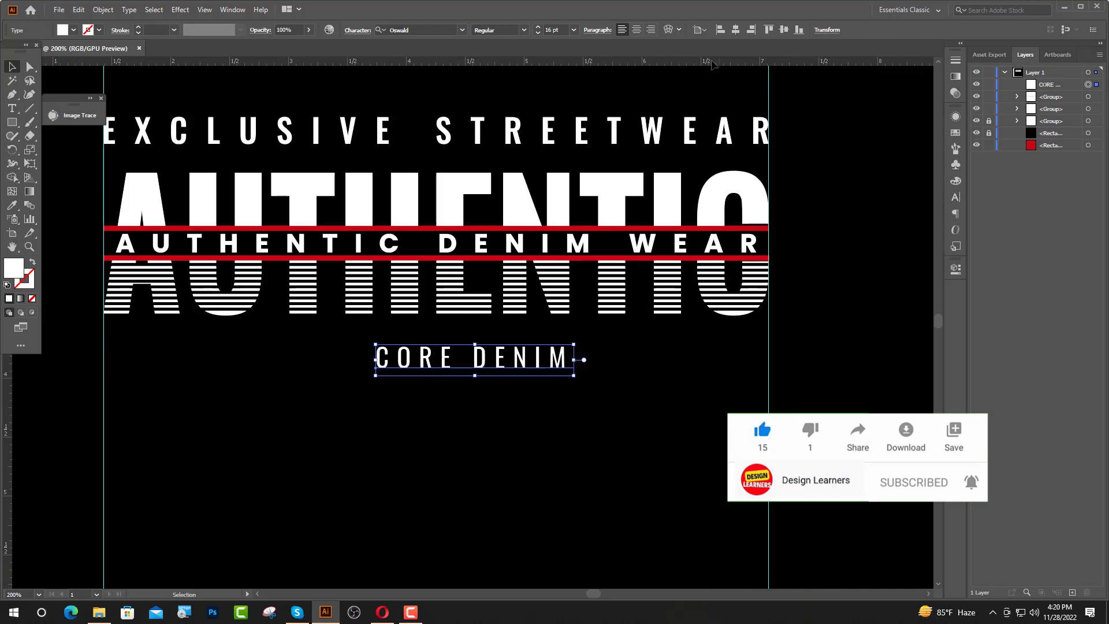
pyautogui.click(735, 32)
# Convert CORE DENIM to outlines and move it up slightly, closer to the striped AUTHENTIC lettering.
pyautogui.rightClick(396, 365)
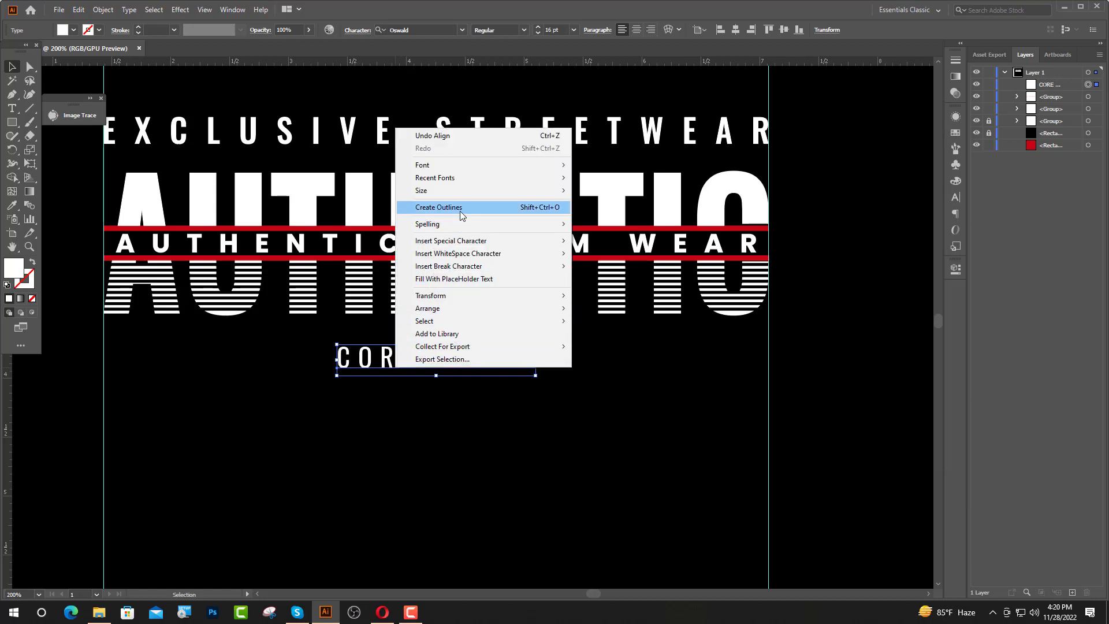
pyautogui.click(462, 208)
pyautogui.click(432, 424)
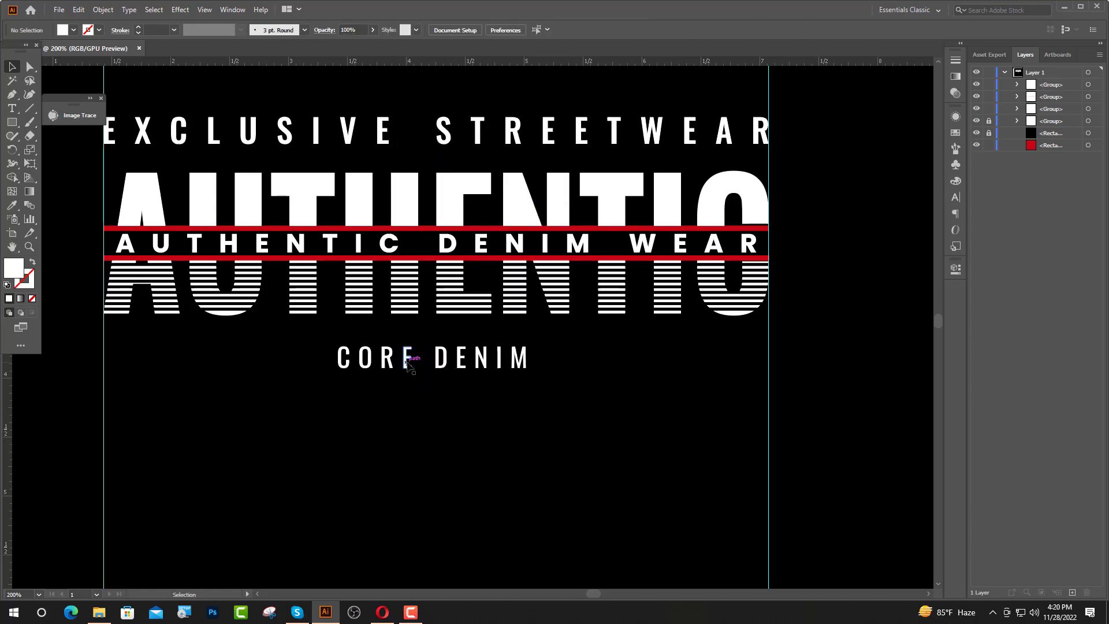
pyautogui.moveTo(409, 365); pyautogui.dragTo(409, 354)
# Add a text line reading SIMCE - 2022 below CORE DENIM and centre it horizontally.
pyautogui.click(12, 108)
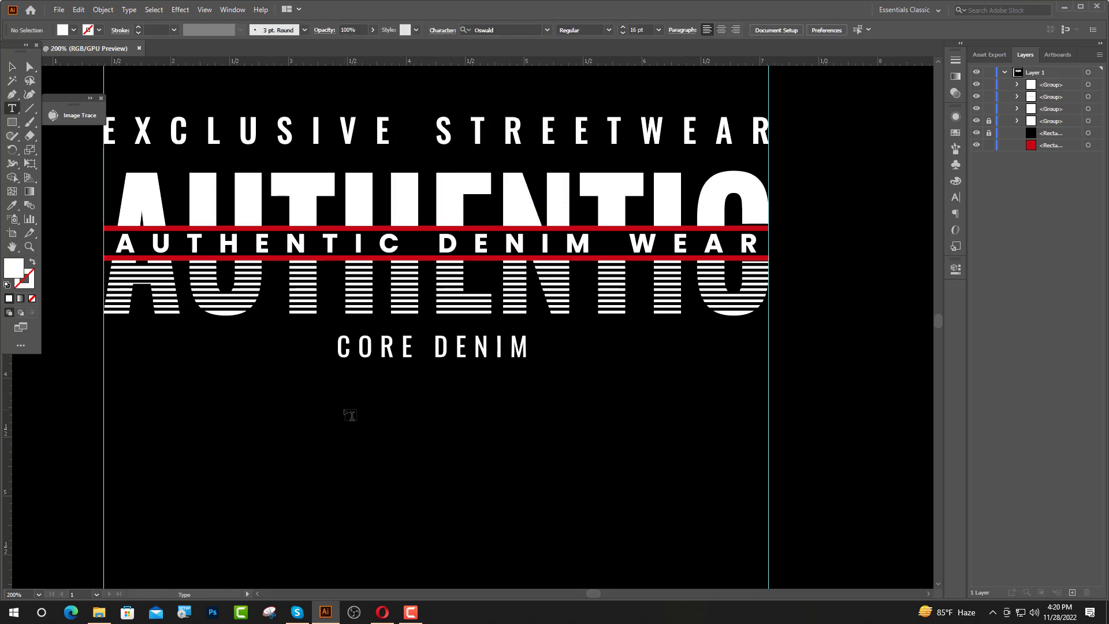
pyautogui.moveTo(335, 411); pyautogui.dragTo(556, 380)
pyautogui.write('S')
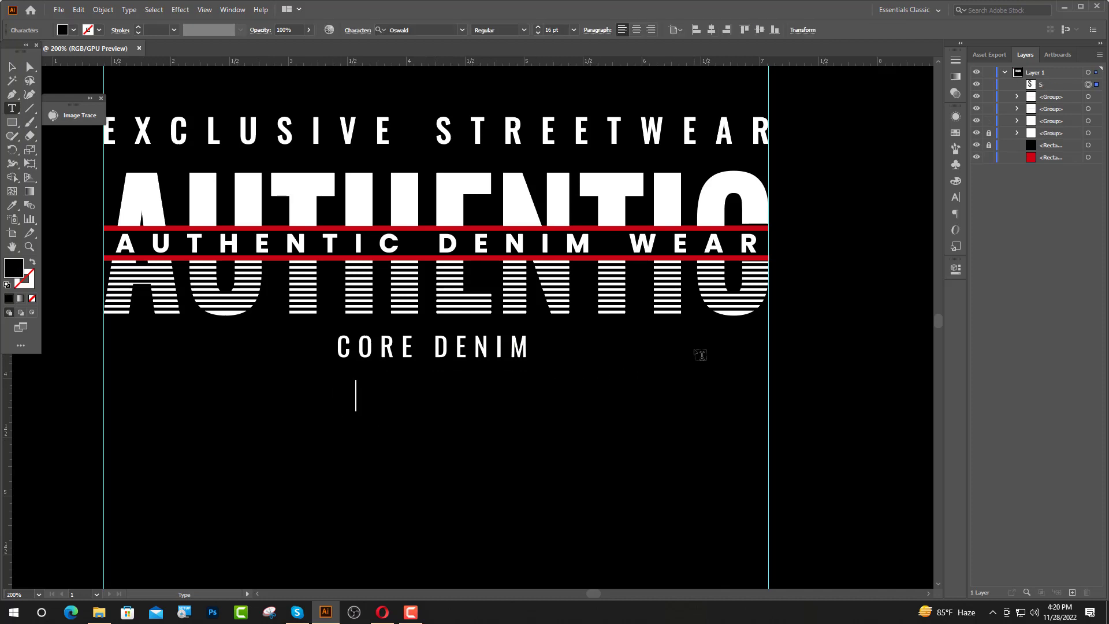
pyautogui.write('INCE')
pyautogui.press('Escape')
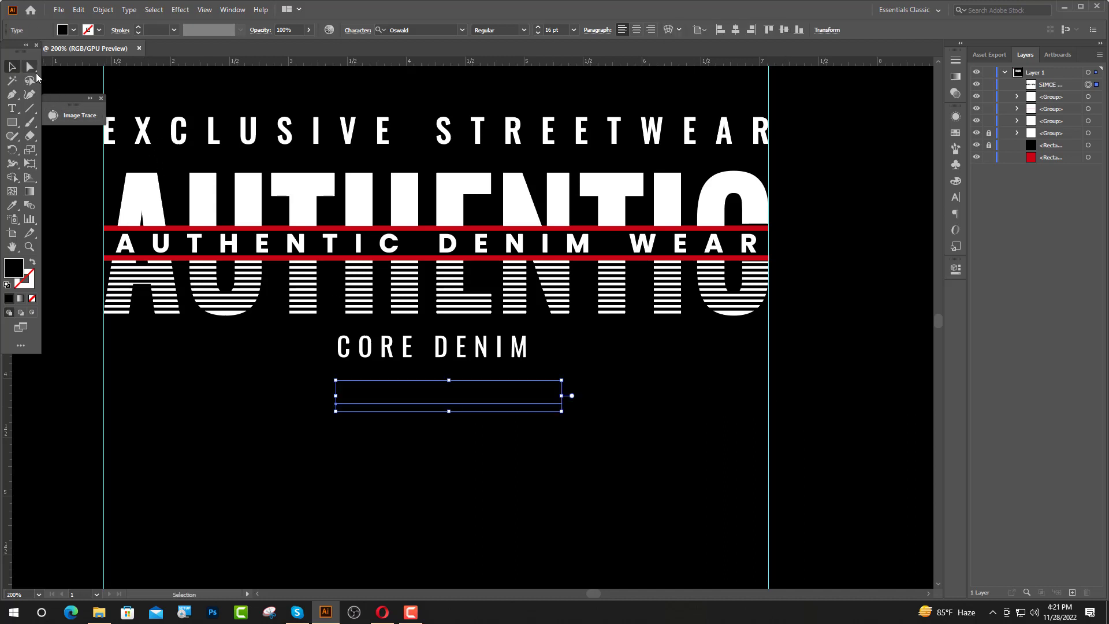
pyautogui.click(736, 31)
# Set the bottom text line to 12 pt and fill it with white.
pyautogui.click(550, 30)
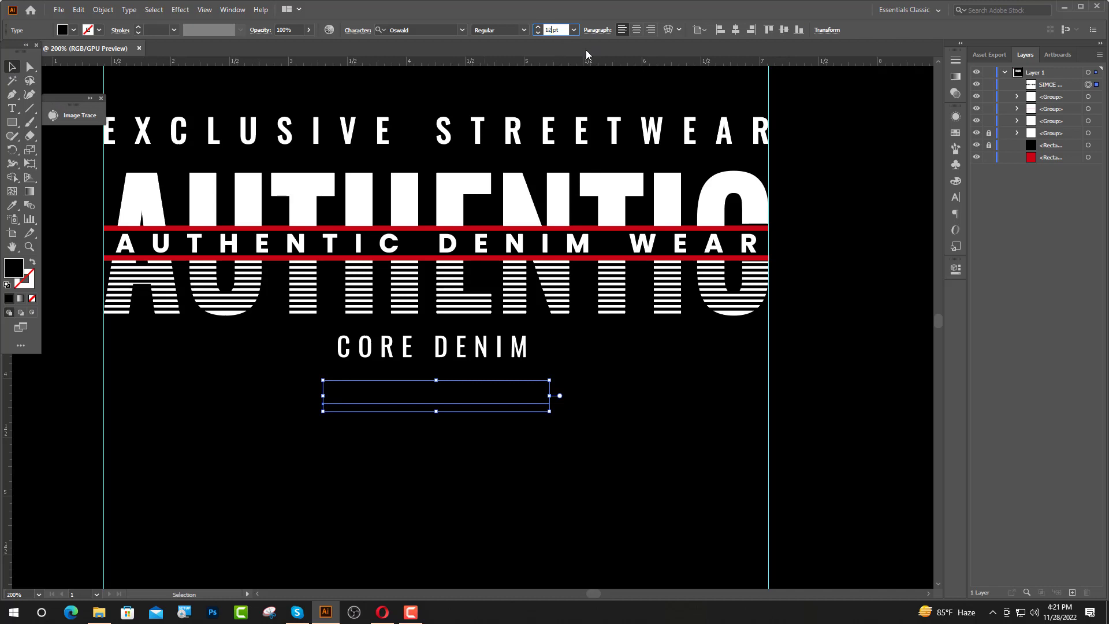
pyautogui.write('12')
pyautogui.press('Return')
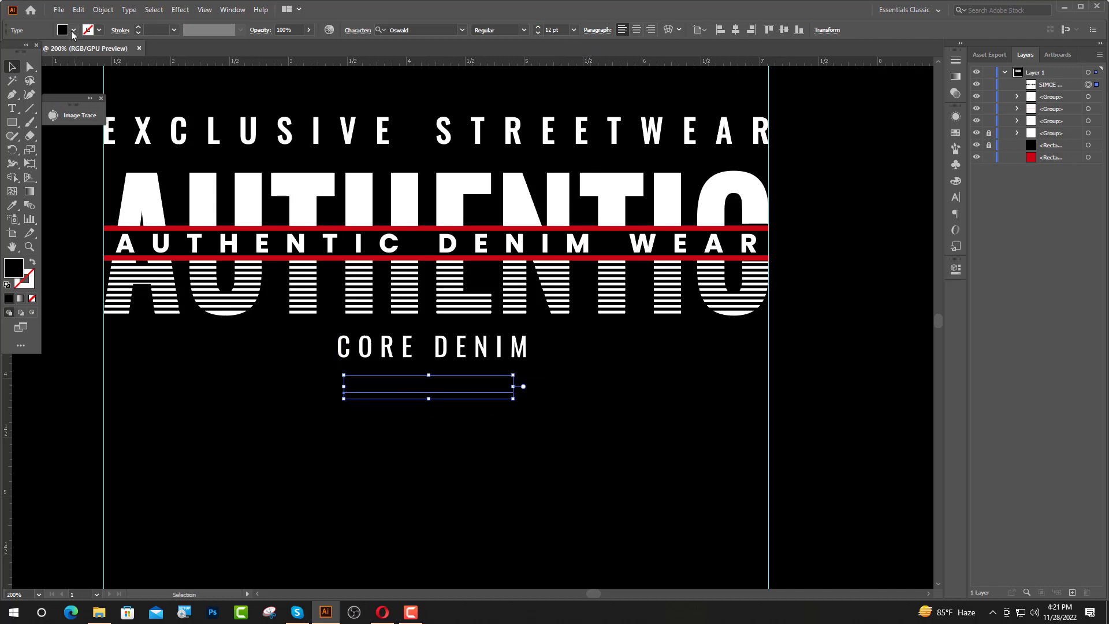
pyautogui.click(72, 32)
pyautogui.click(24, 52)
pyautogui.click(180, 415)
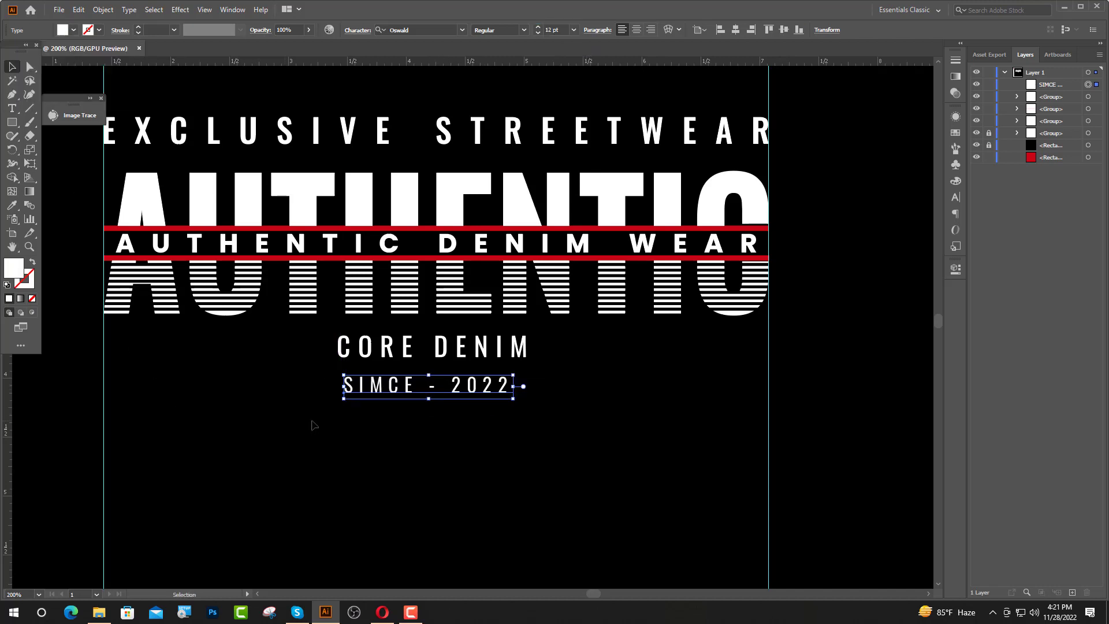
pyautogui.click(315, 426)
# Correct the spelling of SIMCE to SINCE in the bottom text line.
pyautogui.press('t')
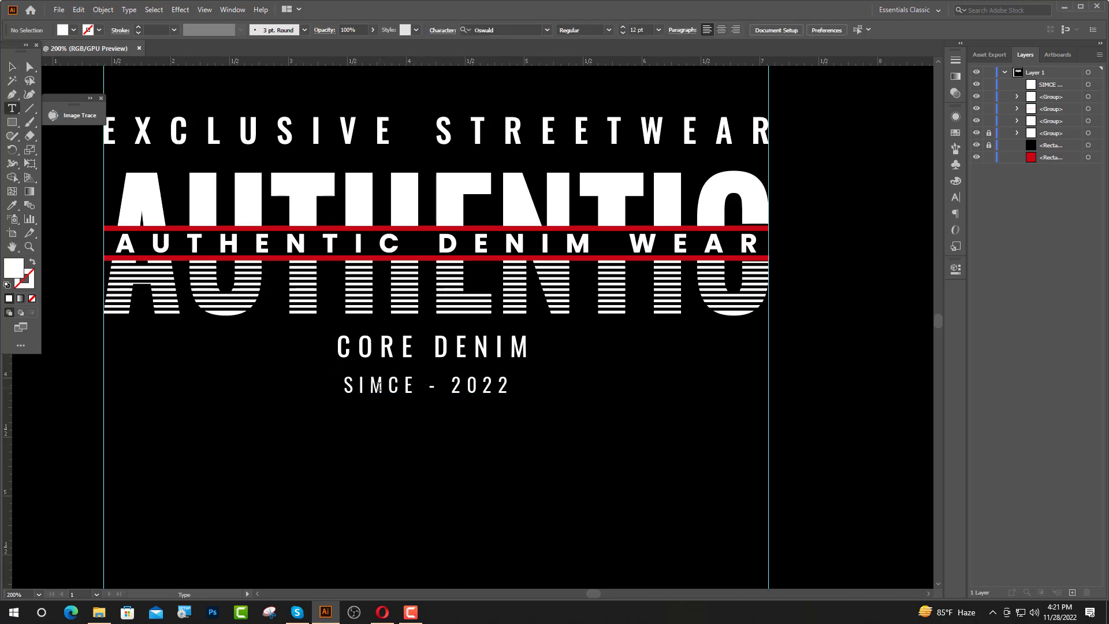
pyautogui.moveTo(388, 387); pyautogui.dragTo(377, 387)
pyautogui.write('N')
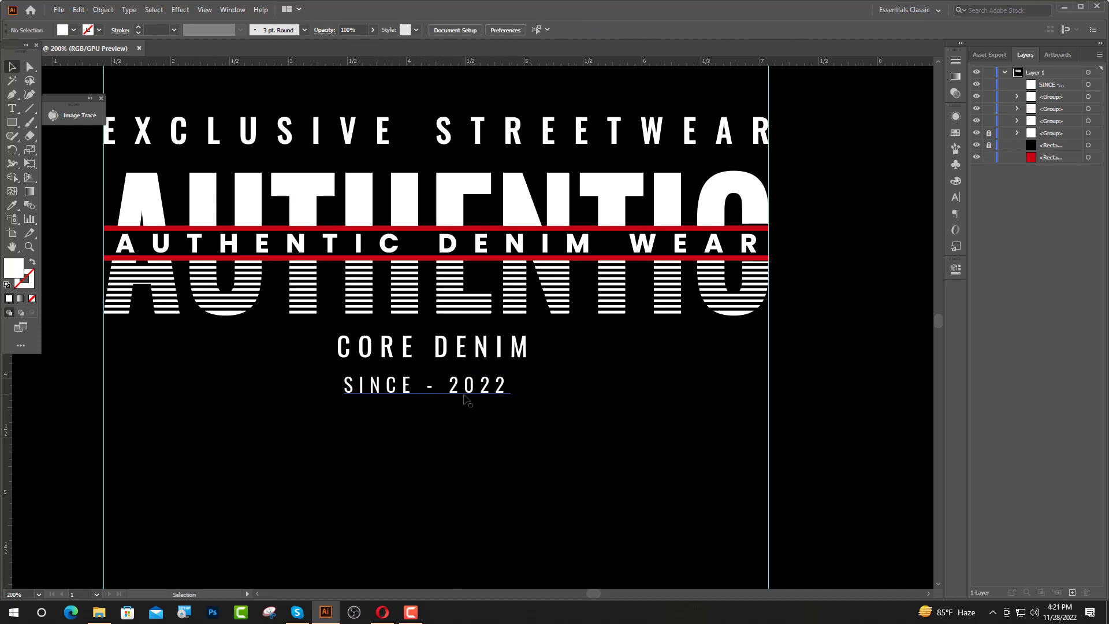
pyautogui.press('Escape')
# Convert SINCE - 2022 to outlines and centre both it and CORE DENIM horizontally.
pyautogui.rightClick(465, 390)
pyautogui.click(507, 233)
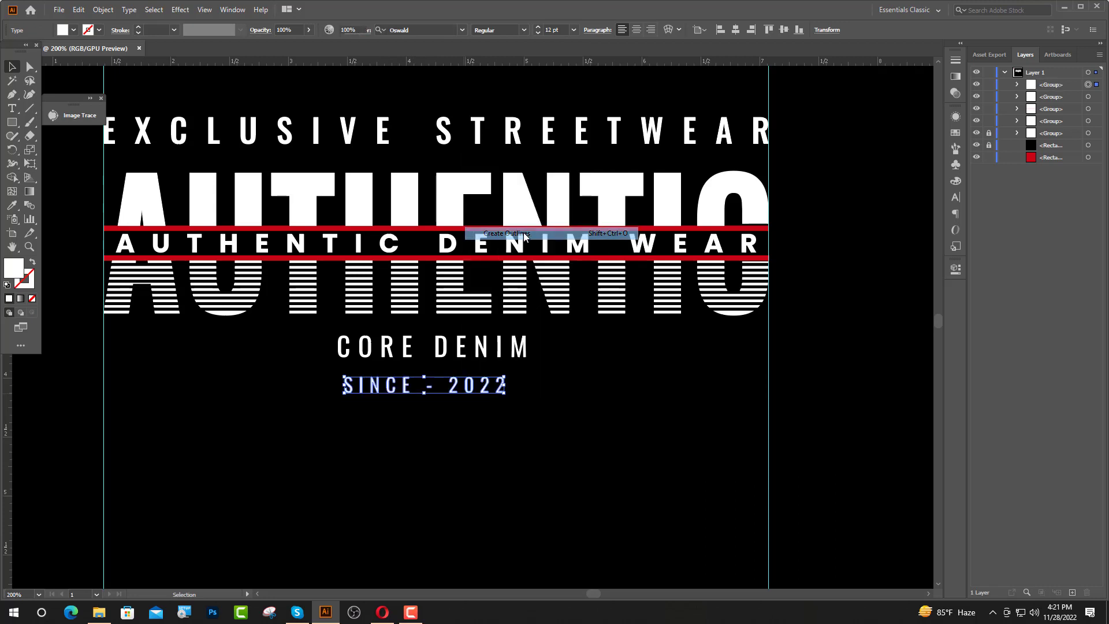
pyautogui.click(494, 32)
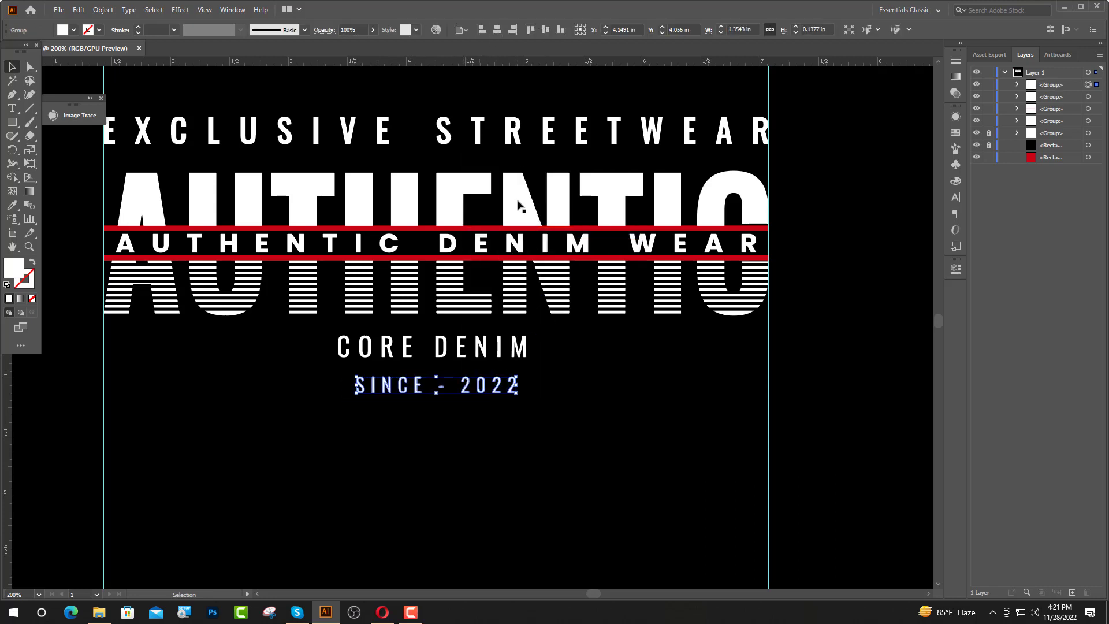
pyautogui.click(521, 348)
pyautogui.click(500, 31)
pyautogui.click(611, 396)
pyautogui.scroll(1, 589, 420)
pyautogui.scroll(1, 589, 422)
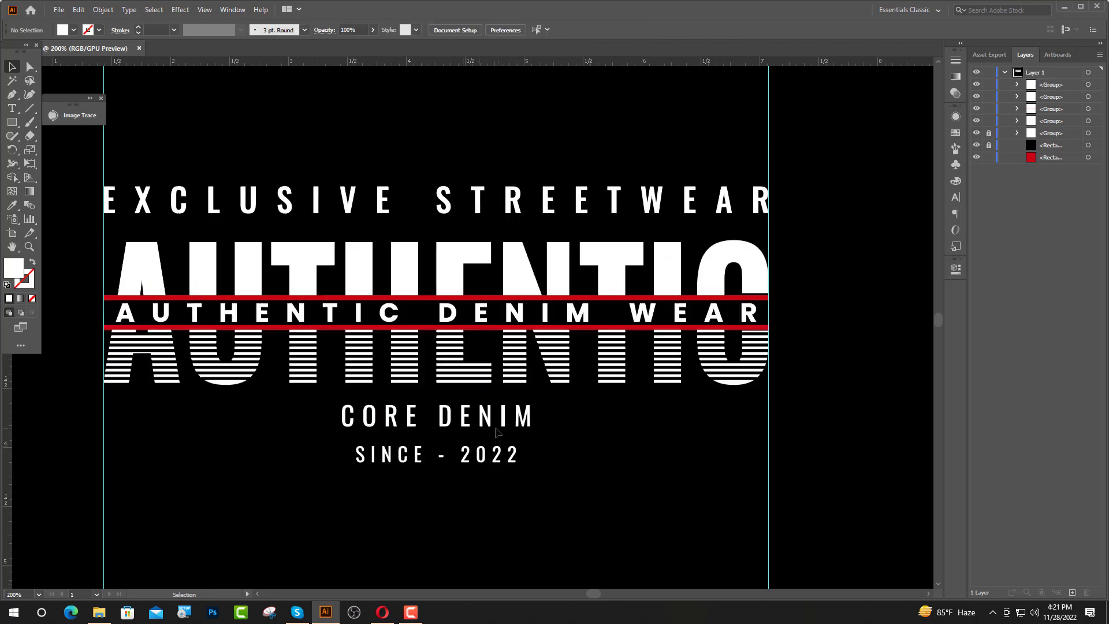
# Move everything below EXCLUSIVE STREETWEAR up against its base, and nudge it down three large increments for an even gap.
pyautogui.moveTo(390, 518); pyautogui.dragTo(512, 307)
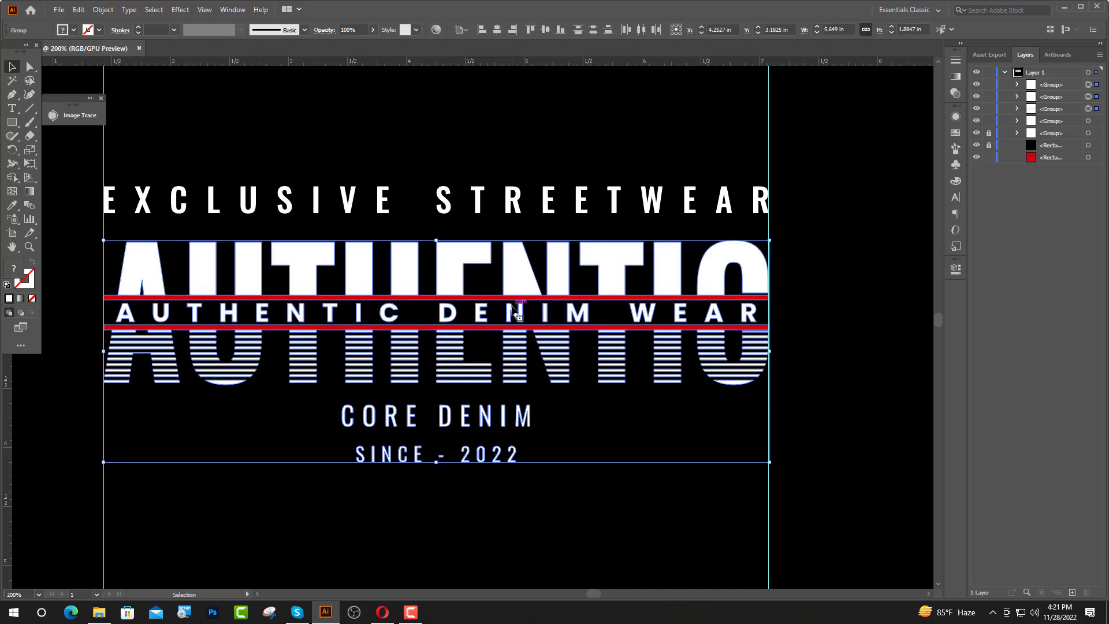
pyautogui.scroll(1, 430, 252)
pyautogui.moveTo(456, 279); pyautogui.dragTo(518, 259)
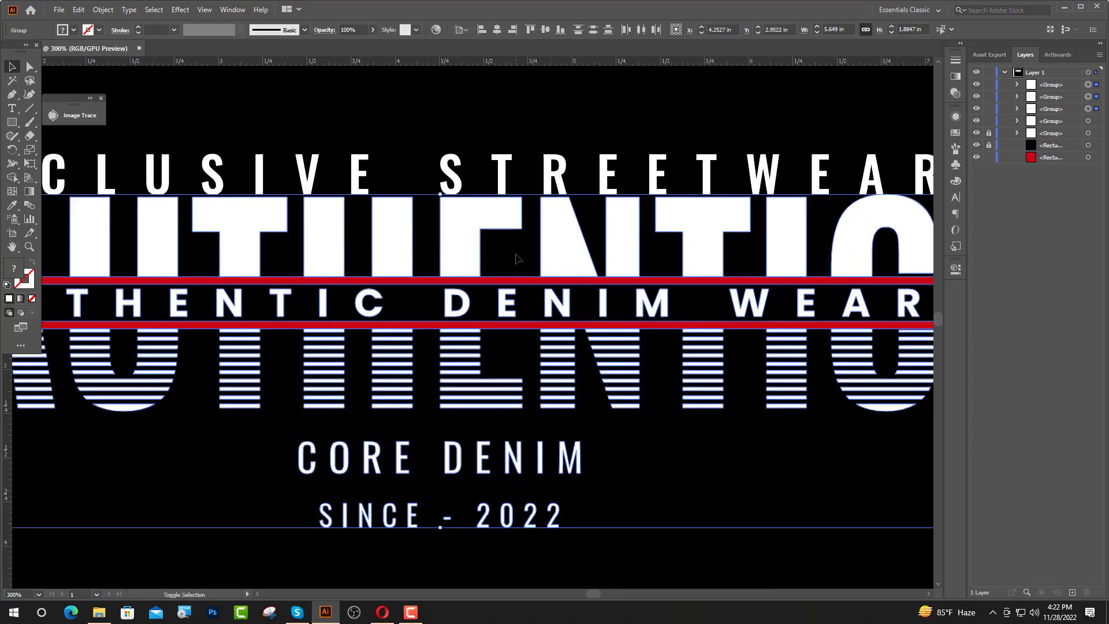
pyautogui.hotkey('shift', 'Down')
pyautogui.hotkey('shift', 'Down')
pyautogui.hotkey('shift', 'Down')
# Move CORE DENIM and SINCE - 2022 up to the base of AUTHENTIC, and nudge them down three large increments.
pyautogui.keyDown('shift'); pyautogui.click(515, 255); pyautogui.keyUp('shift')
pyautogui.scroll(-3, 494, 319)
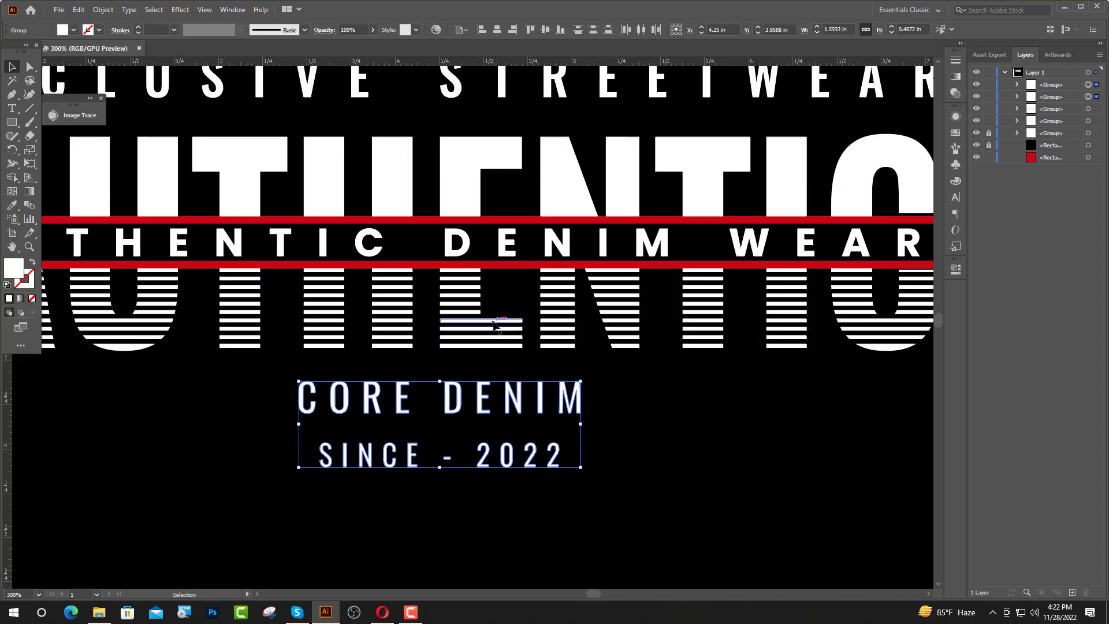
pyautogui.scroll(-2, 495, 324)
pyautogui.moveTo(497, 350); pyautogui.dragTo(462, 320)
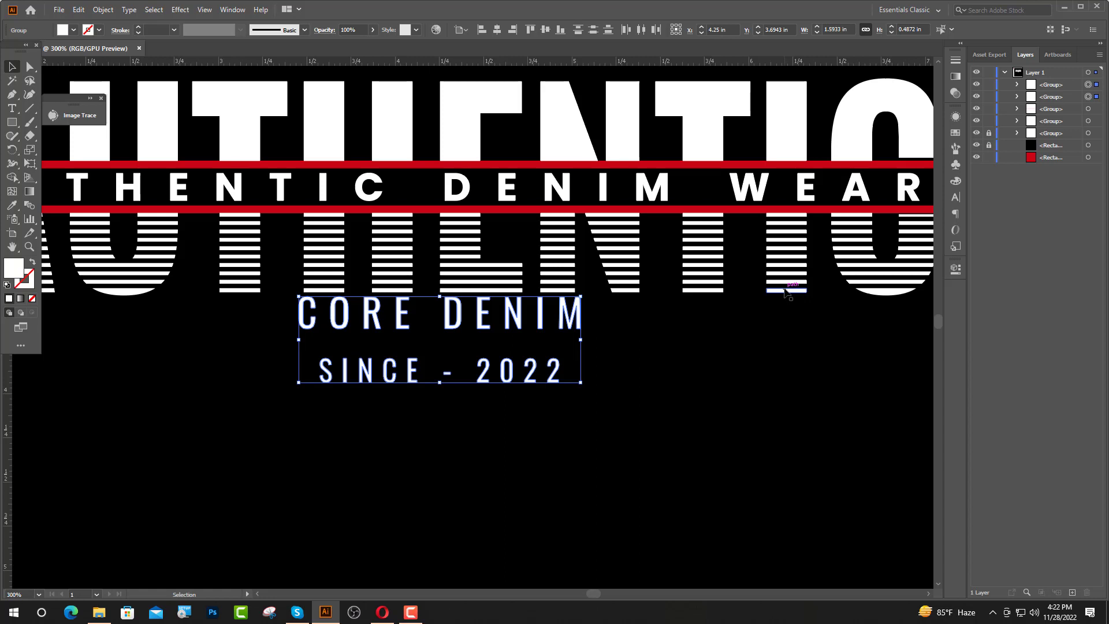
pyautogui.hotkey('shift', 'Down')
pyautogui.hotkey('shift', 'Down')
pyautogui.hotkey('shift', 'Down')
# Move only SINCE - 2022 up against CORE DENIM, and nudge it down to match the other line gaps.
pyautogui.keyDown('shift'); pyautogui.click(484, 352); pyautogui.keyUp('shift')
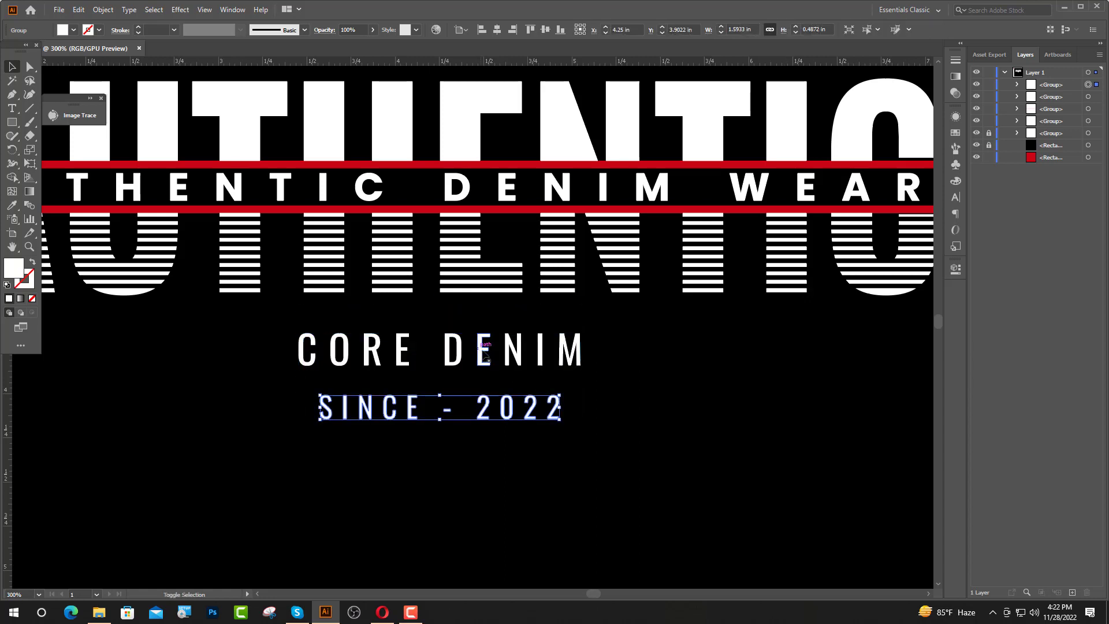
pyautogui.moveTo(413, 422); pyautogui.dragTo(410, 390)
pyautogui.hotkey('shift', 'Down')
pyautogui.hotkey('shift', 'Down')
pyautogui.hotkey('shift', 'Down')
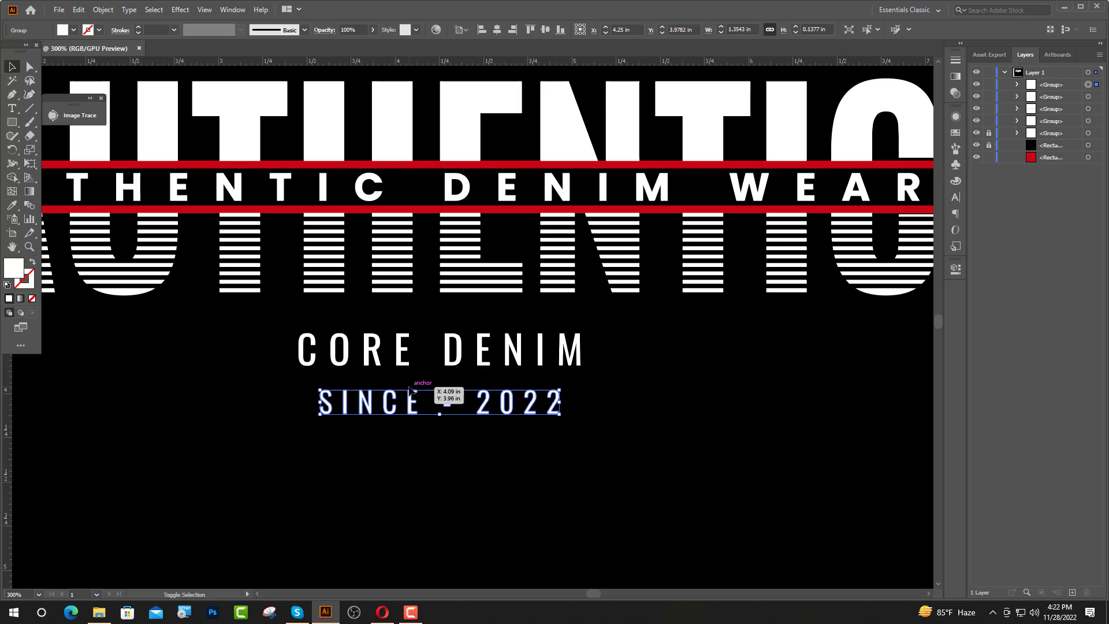
# Group all the text lines and red bars into one design, and centre the group on the artboard.
pyautogui.click(410, 389)
pyautogui.scroll(-5, 522, 369)
pyautogui.scroll(1, 573, 390)
pyautogui.scroll(3, 554, 399)
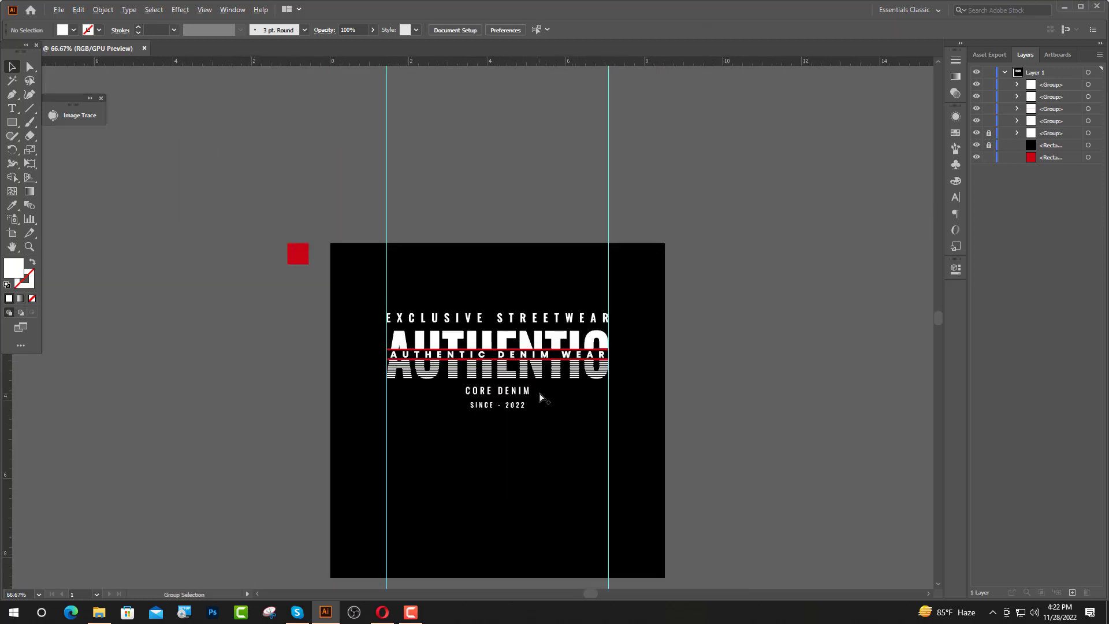
pyautogui.click(541, 391)
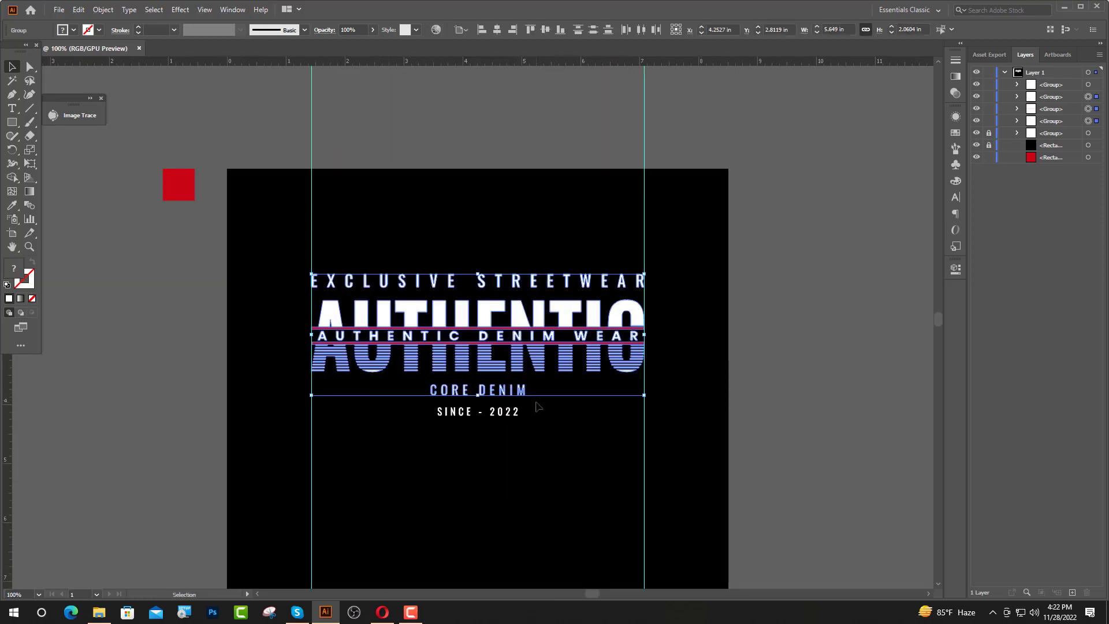
pyautogui.keyDown('shift'); pyautogui.click(470, 415); pyautogui.keyUp('shift')
pyautogui.hotkey('ctrl', 'g')
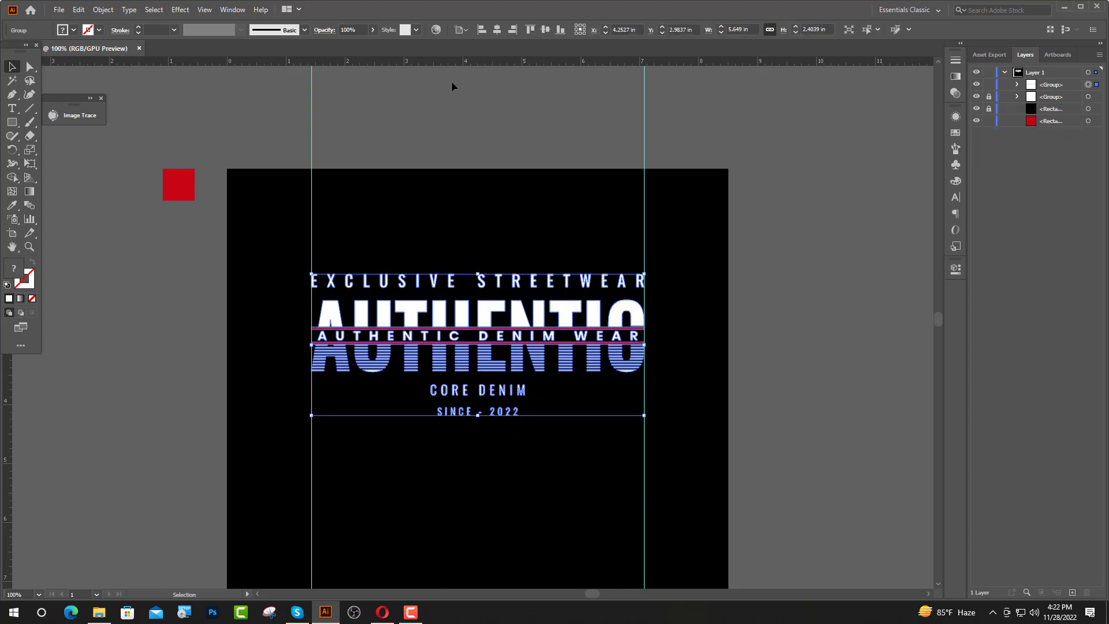
pyautogui.click(546, 30)
pyautogui.click(196, 191)
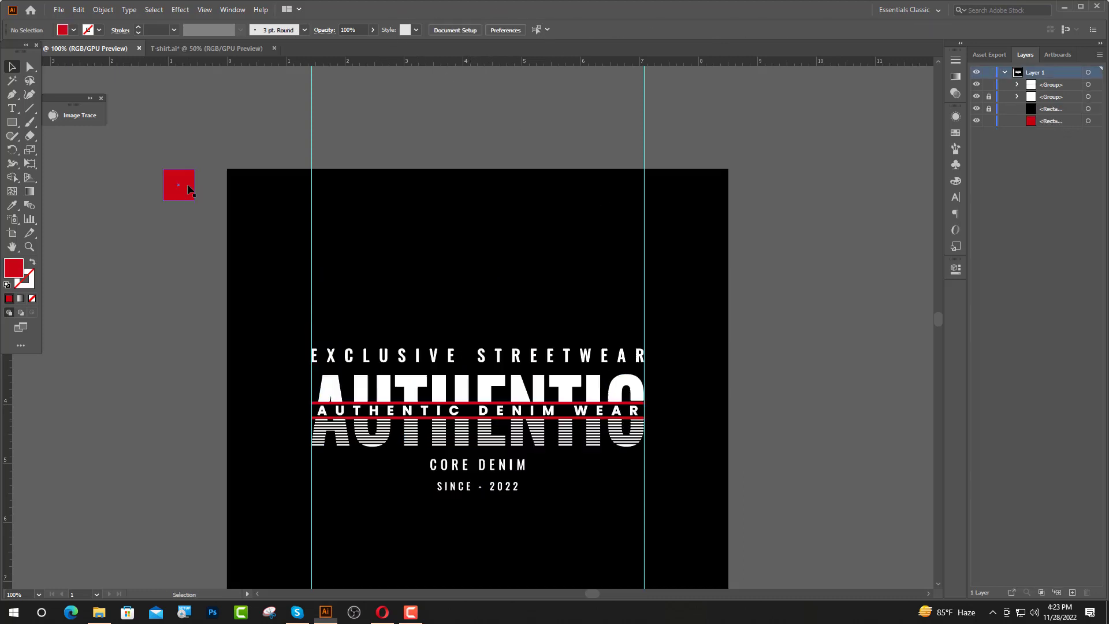
# Delete the spare red square beside the artboard and the two vertical guides.
pyautogui.click(176, 198)
pyautogui.press('Delete')
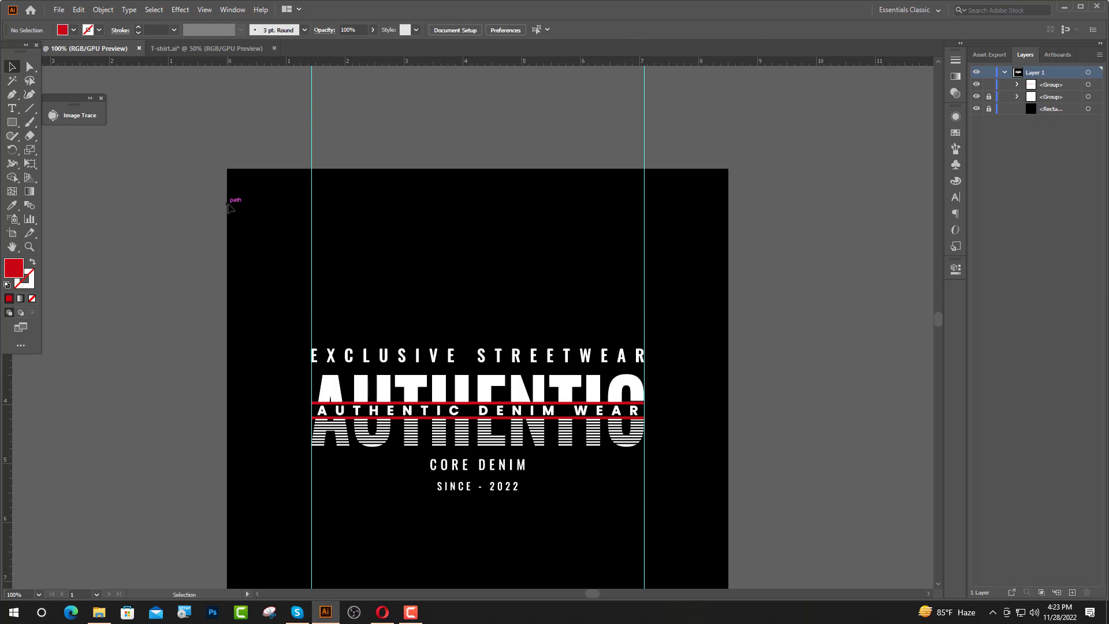
pyautogui.moveTo(725, 171); pyautogui.dragTo(498, 225)
pyautogui.press('Delete')
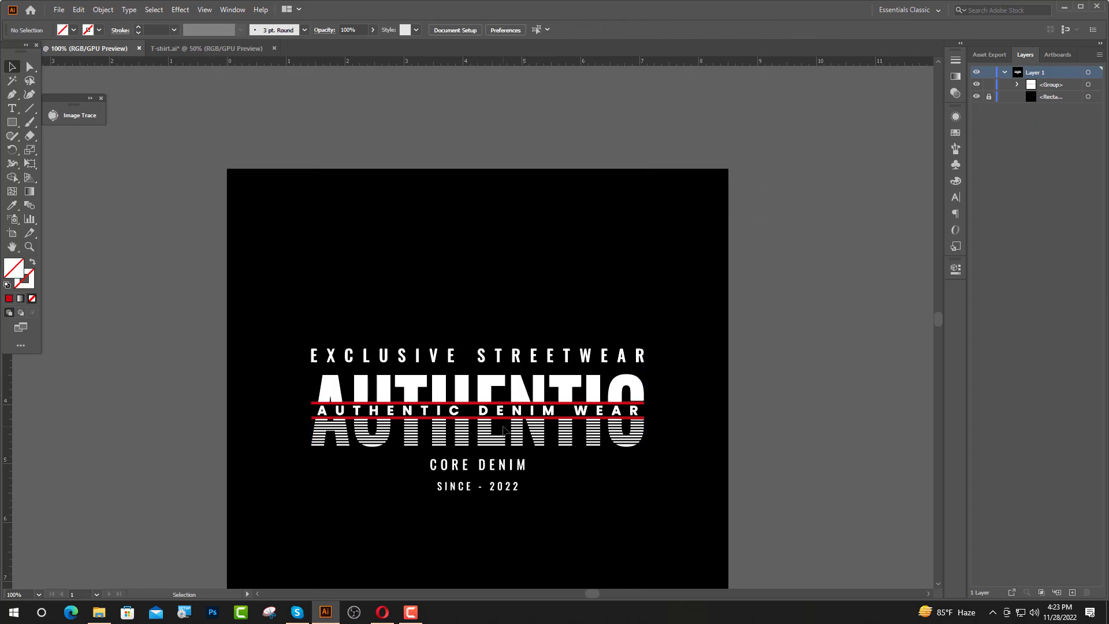
# Enlarge the grouped design slightly about its centre, and place it on the chest of the black shirt in the T-shirt.ai document.
pyautogui.click(502, 431)
pyautogui.scroll(-3, 498, 356)
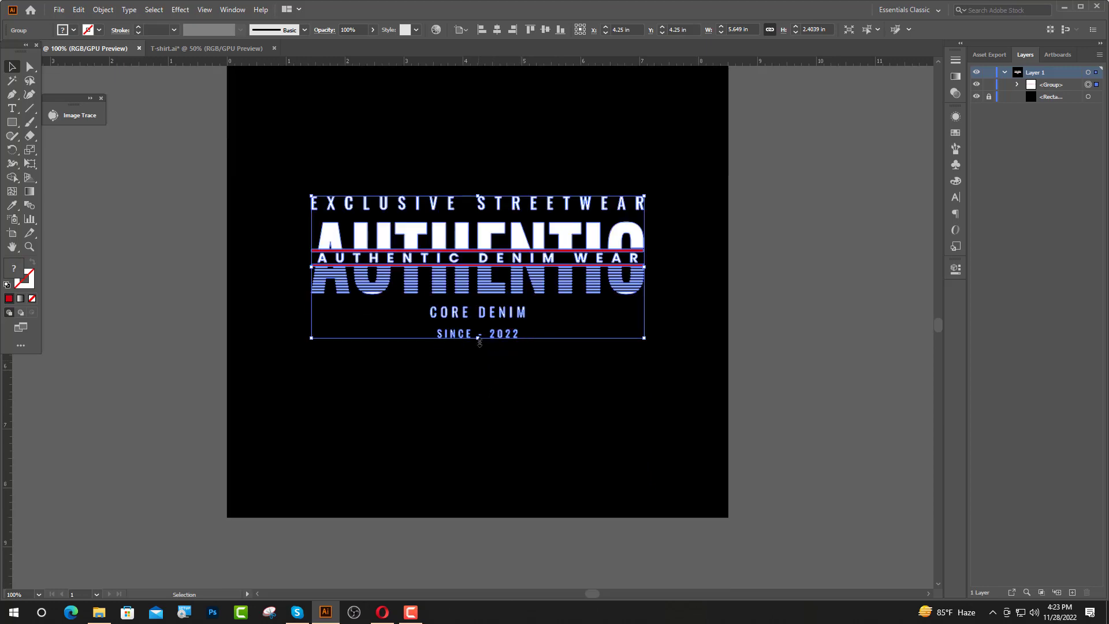
pyautogui.moveTo(479, 340); pyautogui.dragTo(480, 359)
pyautogui.click(534, 368)
pyautogui.scroll(1, 534, 366)
pyautogui.moveTo(534, 311); pyautogui.dragTo(441, 254)
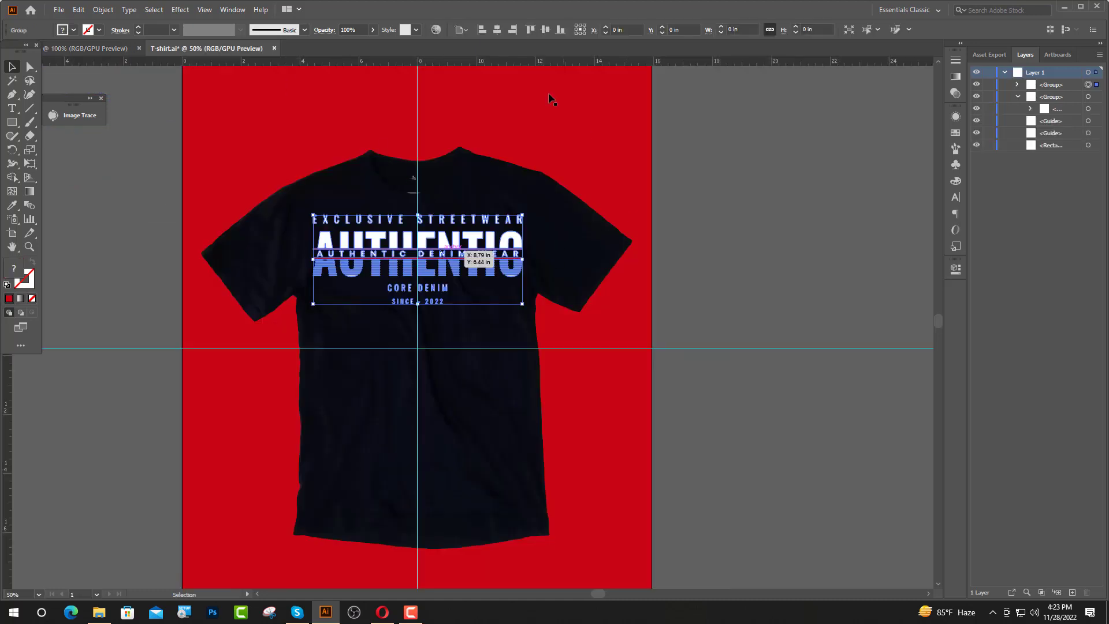
# Reduce the design to about 6.14 in wide on the shirt's vertical centre line, and position it on the chest at Y about 8.07 in.
pyautogui.moveTo(418, 216); pyautogui.dragTo(417, 310)
pyautogui.press('Up')
pyautogui.press('Up')
pyautogui.press('Up')
pyautogui.press('Up')
pyautogui.press('Up')
pyautogui.press('Up')
pyautogui.press('Up')
pyautogui.press('Up')
pyautogui.press('Up')
pyautogui.press('Up')
pyautogui.press('Up')
pyautogui.press('Up')
pyautogui.press('Up')
pyautogui.press('Up')
pyautogui.press('Up')
pyautogui.press('Up')
pyautogui.press('Up')
pyautogui.press('Up')
pyautogui.press('Up')
pyautogui.press('Up')
pyautogui.press('Up')
pyautogui.press('Up')
pyautogui.press('Up')
pyautogui.press('Up')
pyautogui.press('Up')
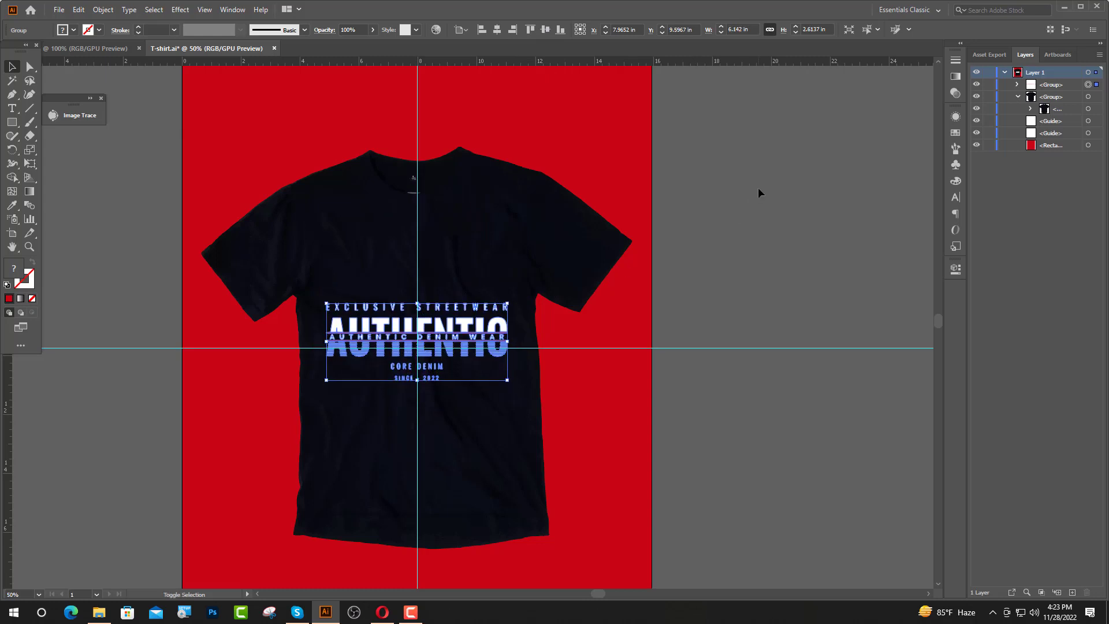
pyautogui.press('Up')
pyautogui.press('Up')
pyautogui.press('Up')
pyautogui.press('Up')
pyautogui.press('Up')
pyautogui.press('Up')
pyautogui.press('Up')
pyautogui.press('Up')
pyautogui.press('Up')
pyautogui.press('Up')
pyautogui.press('Up')
pyautogui.press('Up')
pyautogui.press('Up')
pyautogui.press('Up')
pyautogui.press('Up')
pyautogui.press('Up')
pyautogui.press('Up')
pyautogui.press('Up')
pyautogui.press('Up')
pyautogui.press('Up')
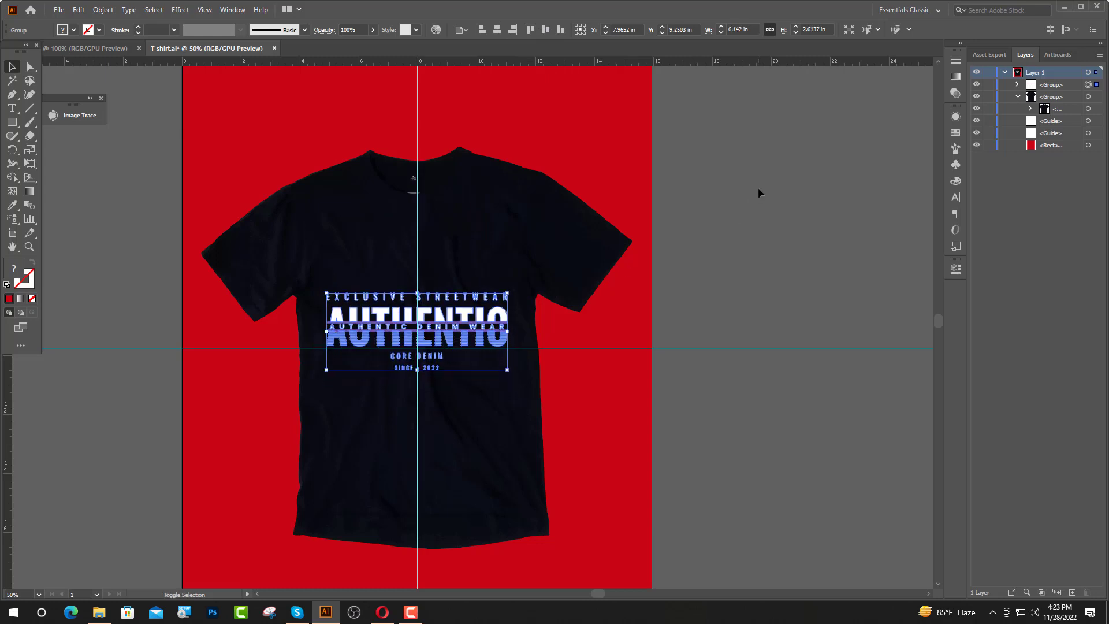
pyautogui.press('Up')
pyautogui.press('Up')
pyautogui.press('Up')
pyautogui.press('Up')
pyautogui.press('Up')
pyautogui.press('Up')
pyautogui.press('Up')
pyautogui.press('Up')
pyautogui.press('Up')
pyautogui.press('Up')
pyautogui.press('Up')
pyautogui.press('Up')
pyautogui.press('Up')
pyautogui.press('Up')
pyautogui.press('Up')
pyautogui.press('Up')
pyautogui.press('Up')
pyautogui.press('Up')
pyautogui.press('Up')
pyautogui.press('Up')
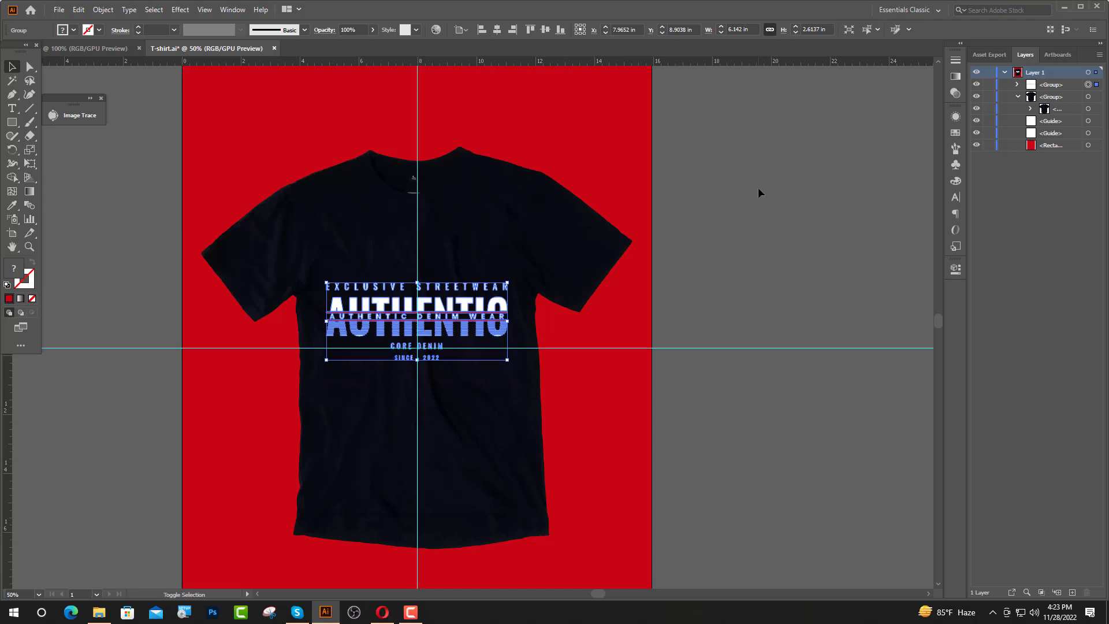
pyautogui.press('Up')
pyautogui.press('Up')
pyautogui.press('Up')
pyautogui.press('Up')
pyautogui.press('Up')
pyautogui.press('Up')
pyautogui.press('Up')
pyautogui.press('Up')
pyautogui.press('Up')
pyautogui.press('Up')
pyautogui.press('Up')
pyautogui.press('Up')
pyautogui.press('Up')
pyautogui.press('Up')
pyautogui.press('Up')
pyautogui.press('Up')
pyautogui.press('Up')
pyautogui.press('Up')
pyautogui.press('Up')
pyautogui.press('Up')
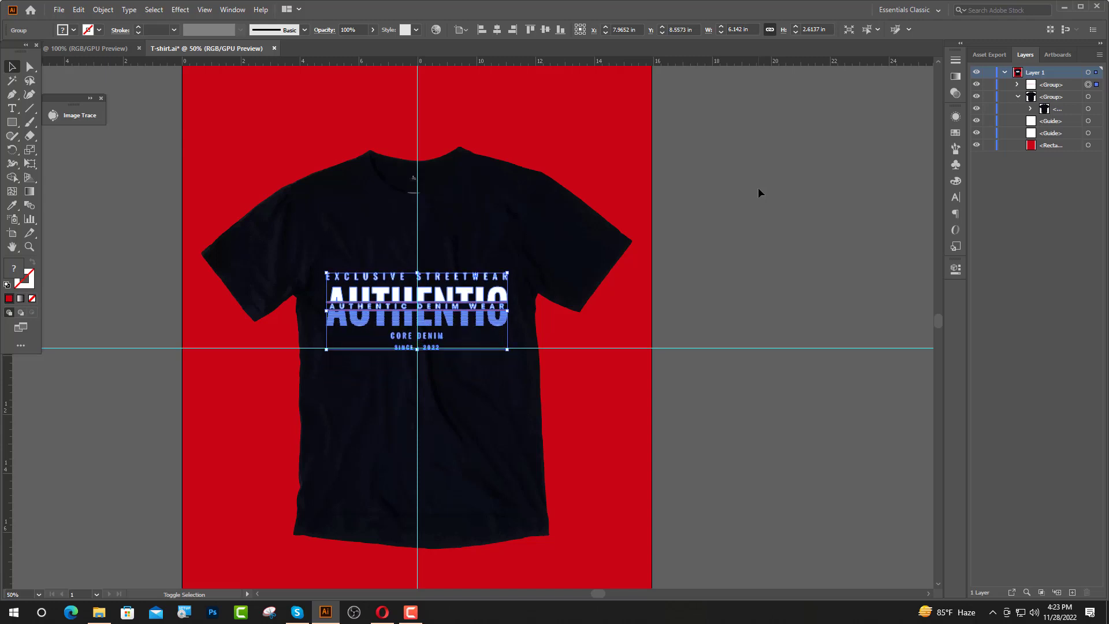
pyautogui.press('Up')
pyautogui.press('Up')
pyautogui.press('Up')
pyautogui.press('Up')
pyautogui.press('Up')
pyautogui.press('Up')
pyautogui.press('Up')
pyautogui.press('Up')
pyautogui.press('Up')
pyautogui.press('Up')
pyautogui.press('Up')
pyautogui.press('Up')
pyautogui.press('Up')
pyautogui.press('Up')
pyautogui.press('Up')
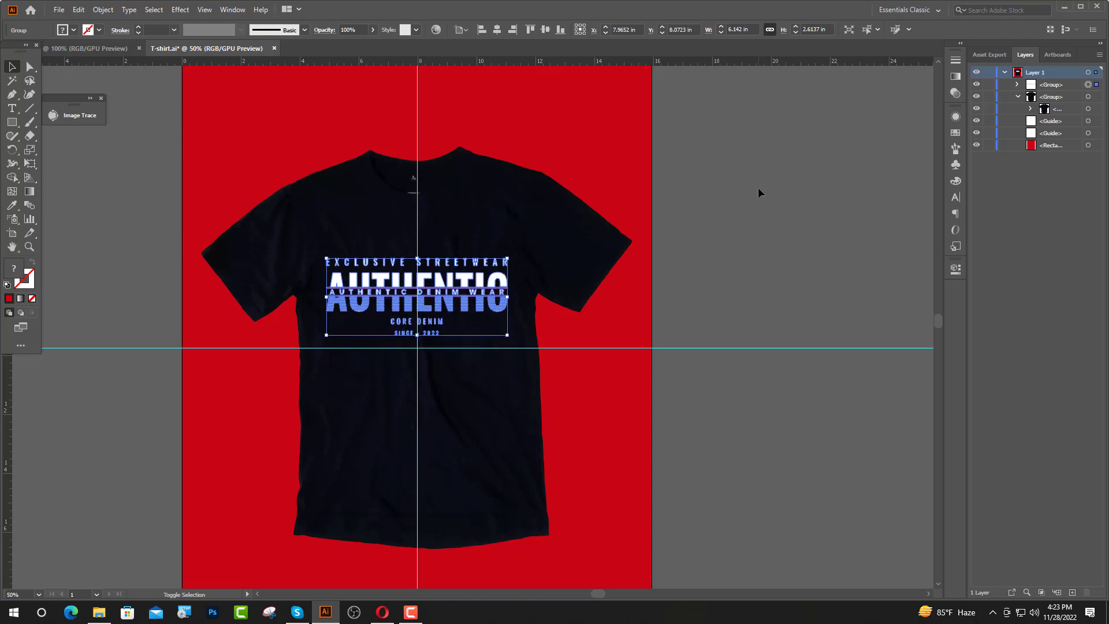
# Deselect the design and hide both the horizontal and vertical guides on the mockup.
pyautogui.hotkey('ctrl', 'shift', 'a')
pyautogui.click(976, 121)
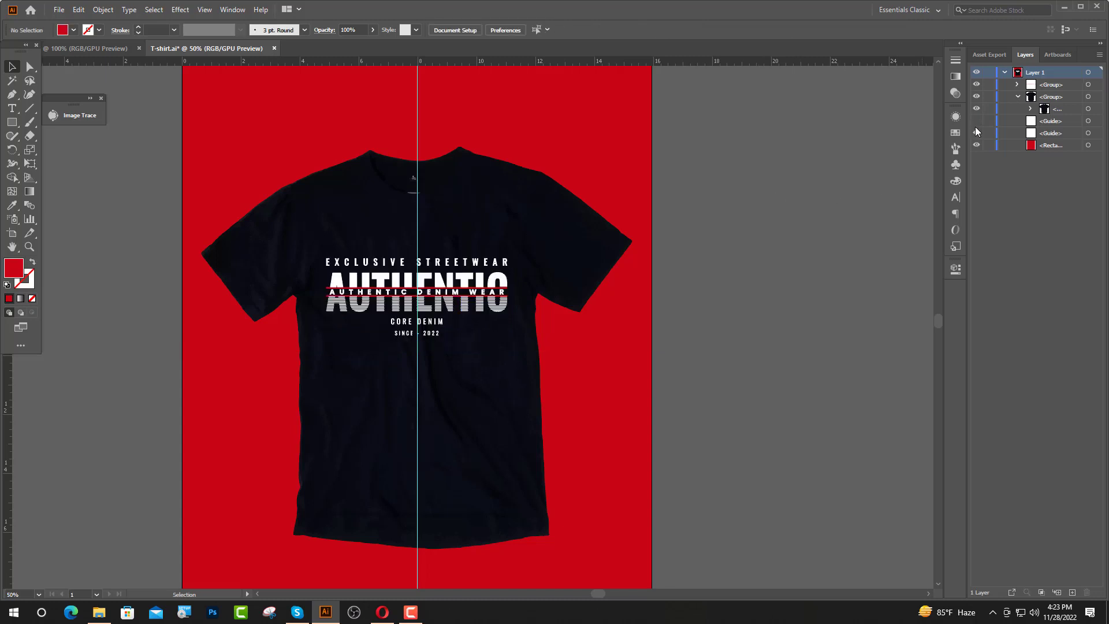
pyautogui.click(977, 133)
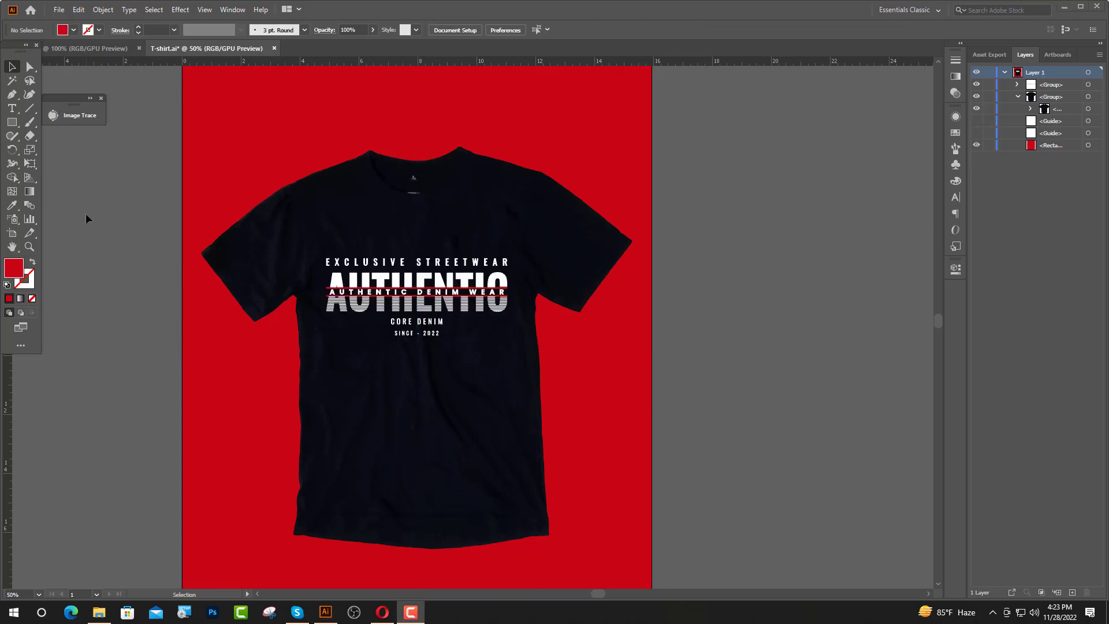